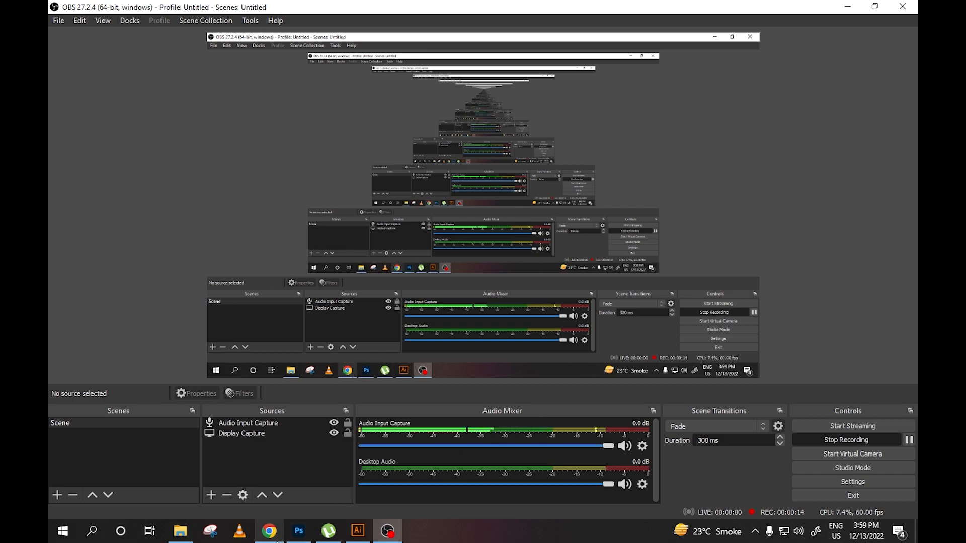
pyautogui.click(269, 531)
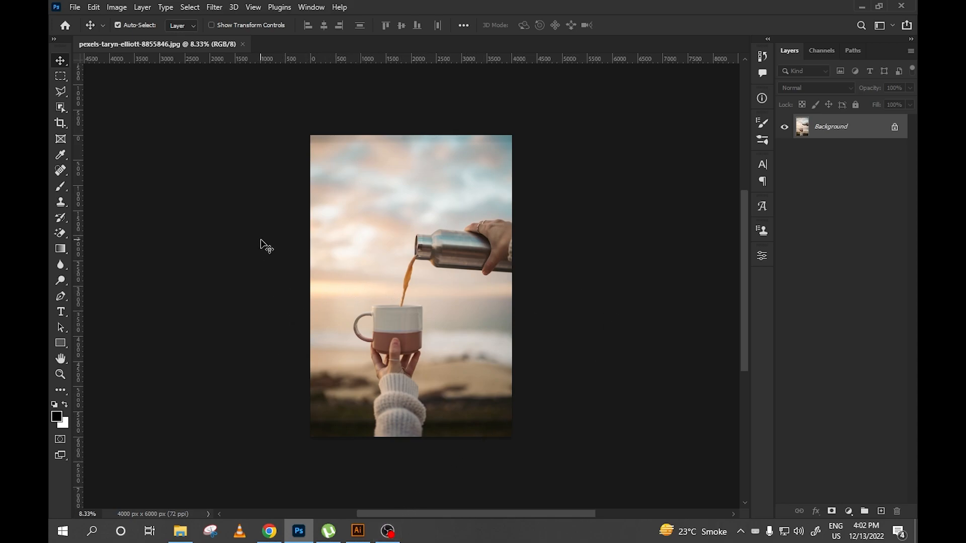
# - Create a new 3000 x 3000 pixel document at 300 pixels/inch in RGB Color with a white background
pyautogui.hotkey('ctrl', 'n')
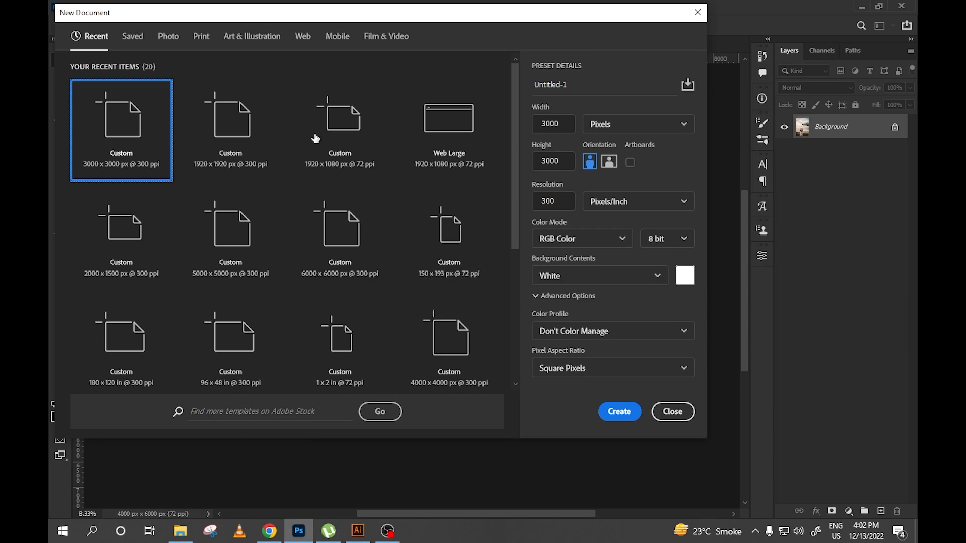
pyautogui.click(564, 123)
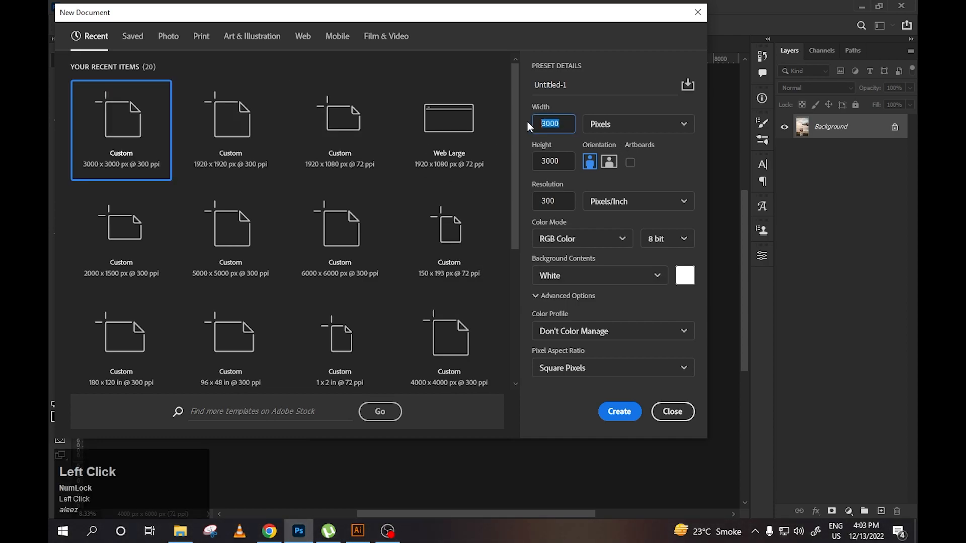
pyautogui.click(567, 160)
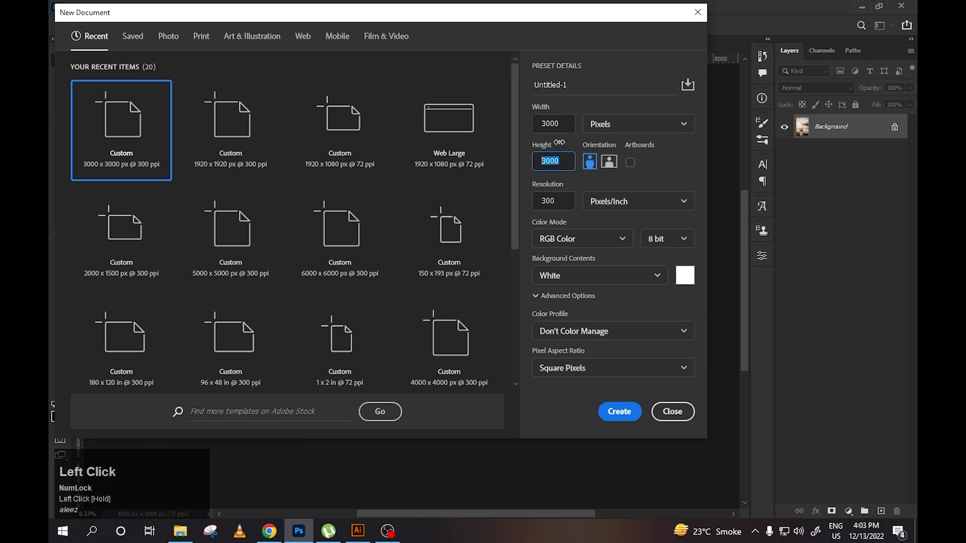
pyautogui.click(554, 201)
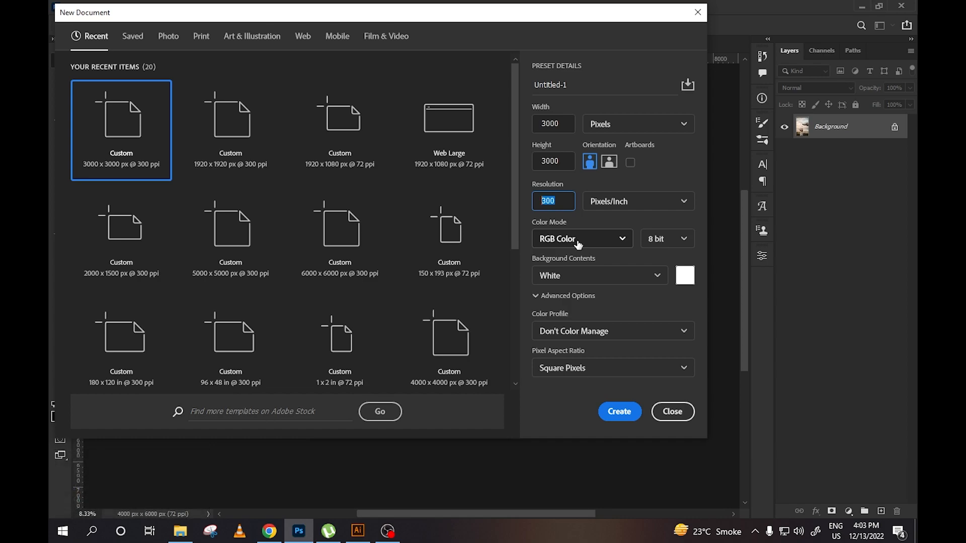
pyautogui.click(620, 412)
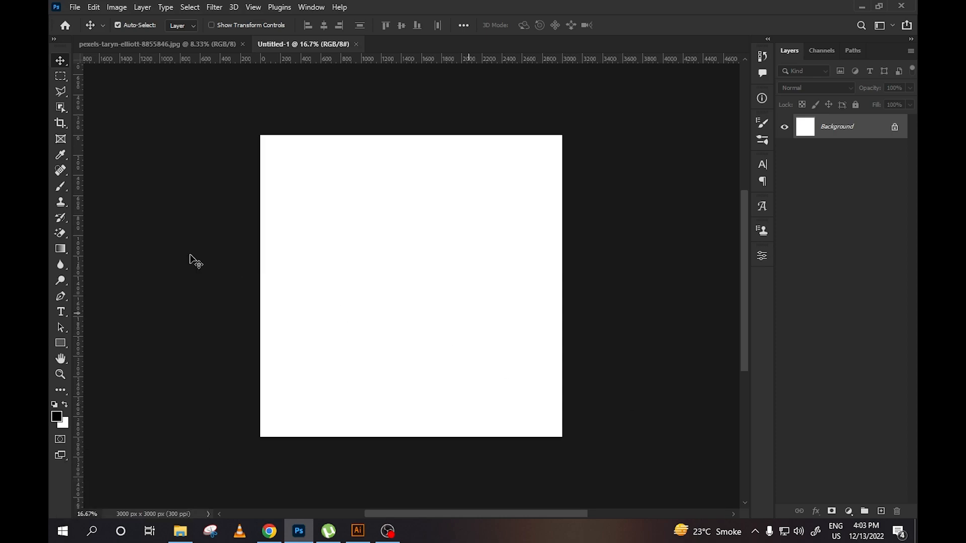
# - Crop the blank canvas to a 4:5 portrait ratio at full height
pyautogui.click(61, 126)
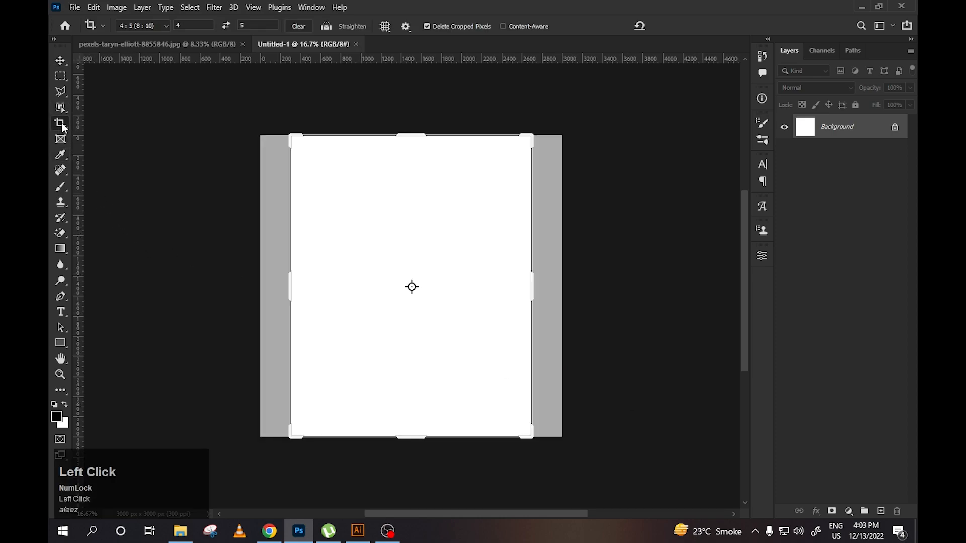
pyautogui.click(194, 25)
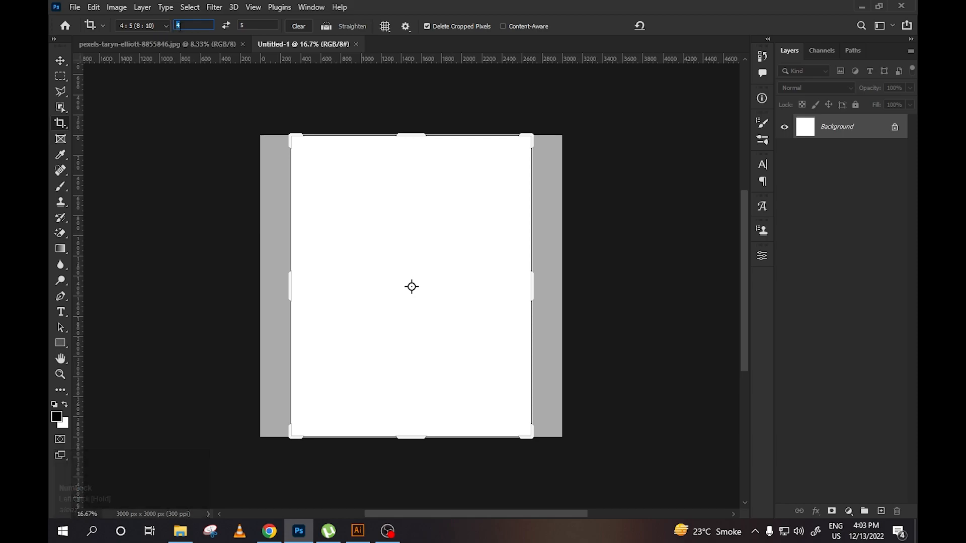
pyautogui.click(259, 24)
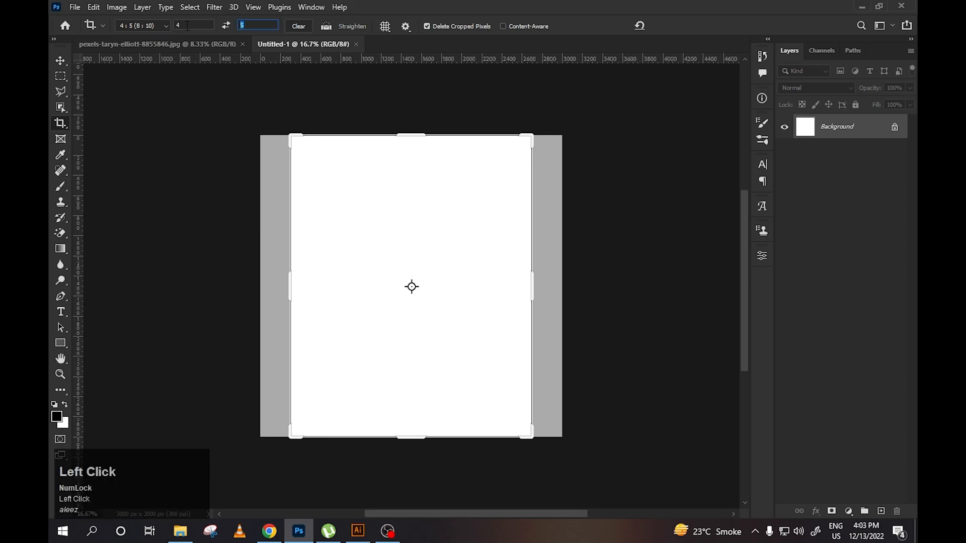
pyautogui.press('BackSpace')
pyautogui.press('Return')
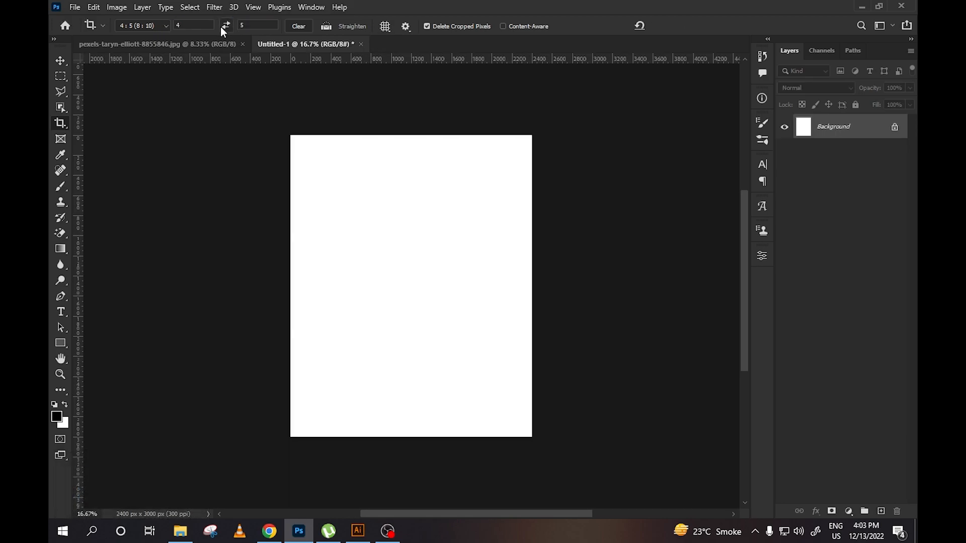
pyautogui.press('v')
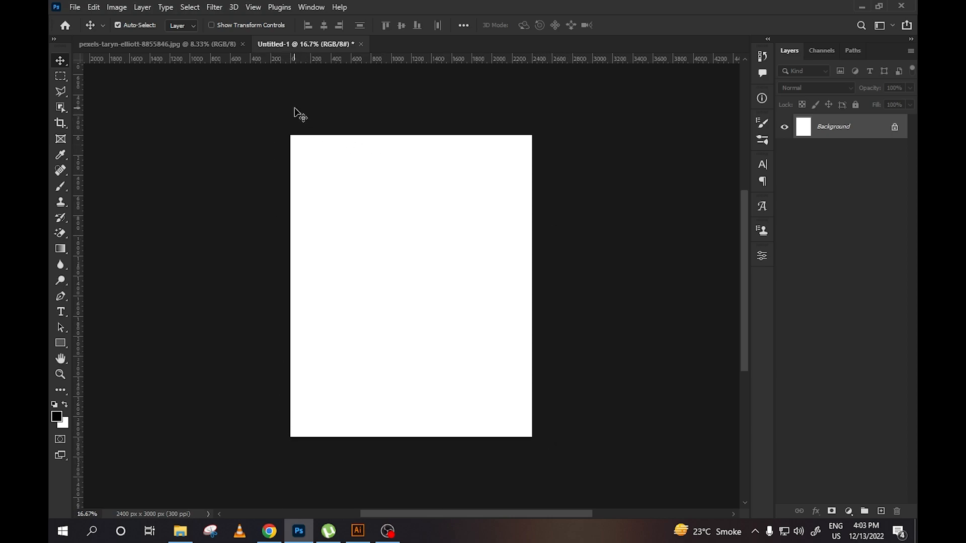
# - Select the entire coffee-pouring photo and copy it into the Untitled-1 document as a new layer
pyautogui.click(207, 46)
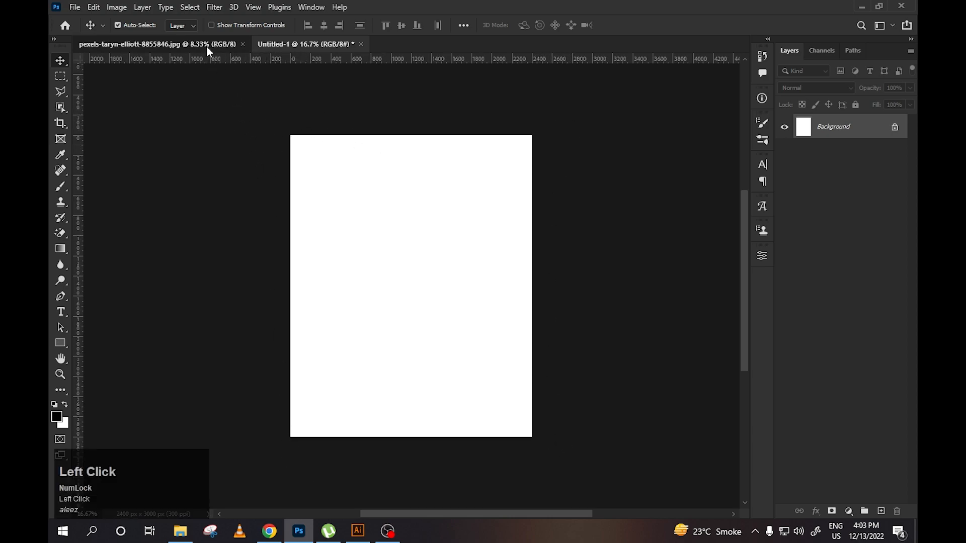
pyautogui.press('ctrl')
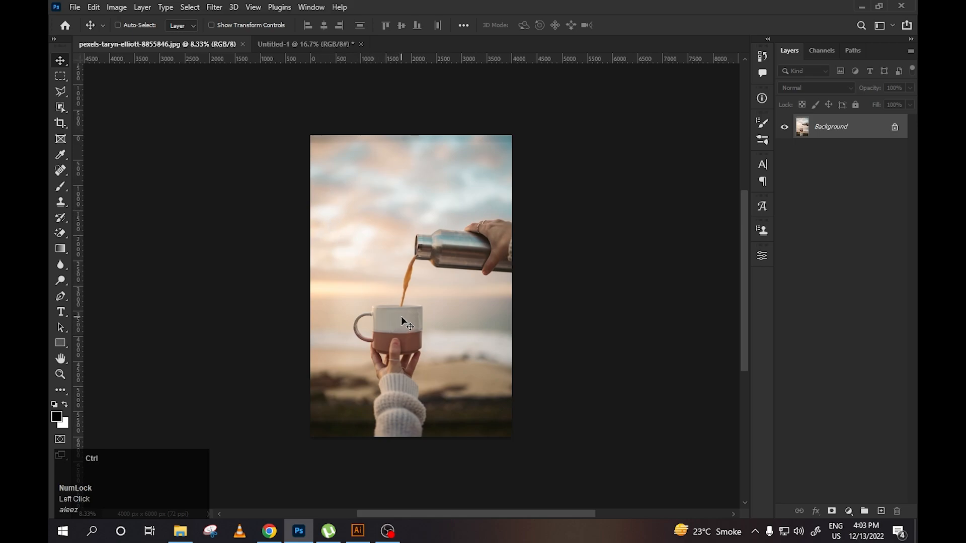
pyautogui.hotkey('ctrl', 'a')
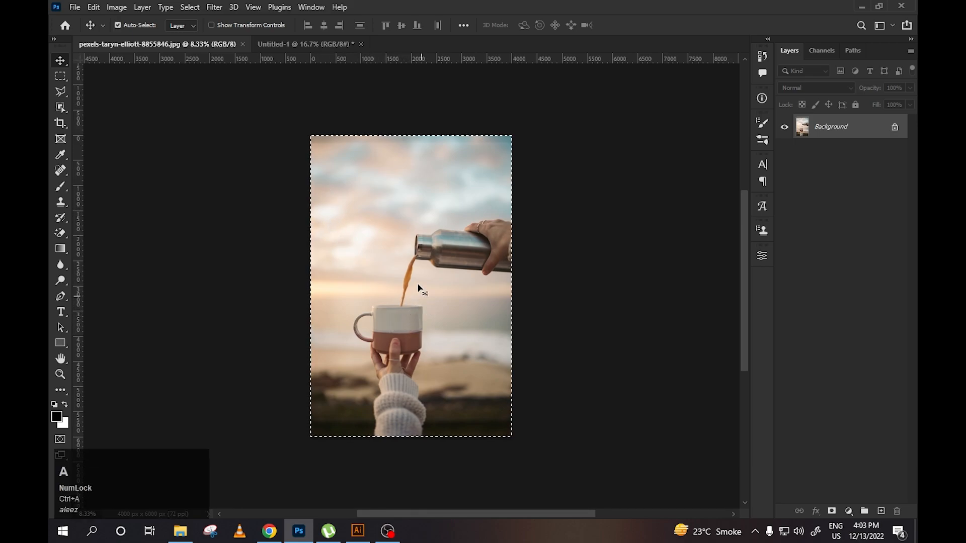
pyautogui.moveTo(406, 249); pyautogui.dragTo(306, 88)
pyautogui.moveTo(390, 211); pyautogui.dragTo(427, 256)
# - Scale the photo layer to 60% about its center so that it spans the 2400 px canvas width
pyautogui.hotkey('ctrl', 't')
pyautogui.moveTo(616, 296); pyautogui.dragTo(536, 290)
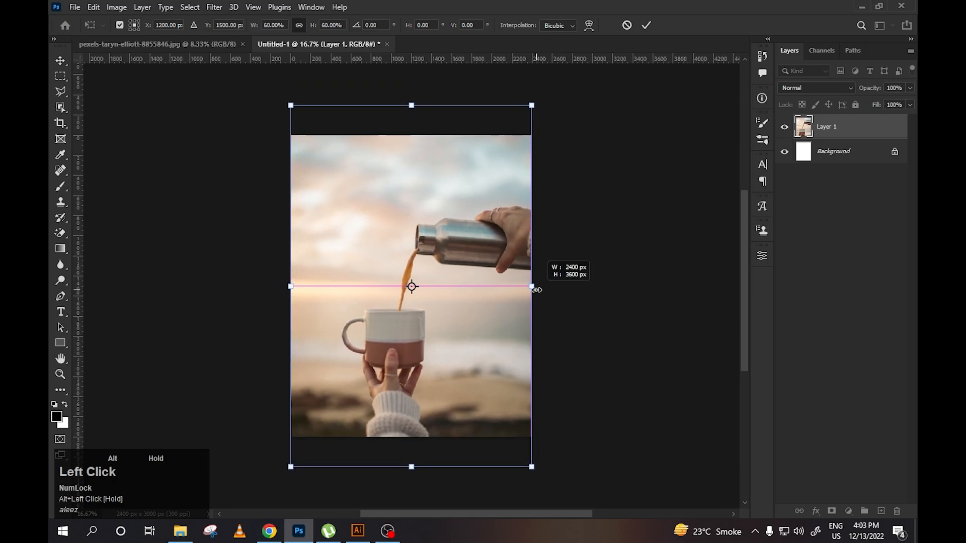
pyautogui.moveTo(537, 290); pyautogui.dragTo(537, 290)
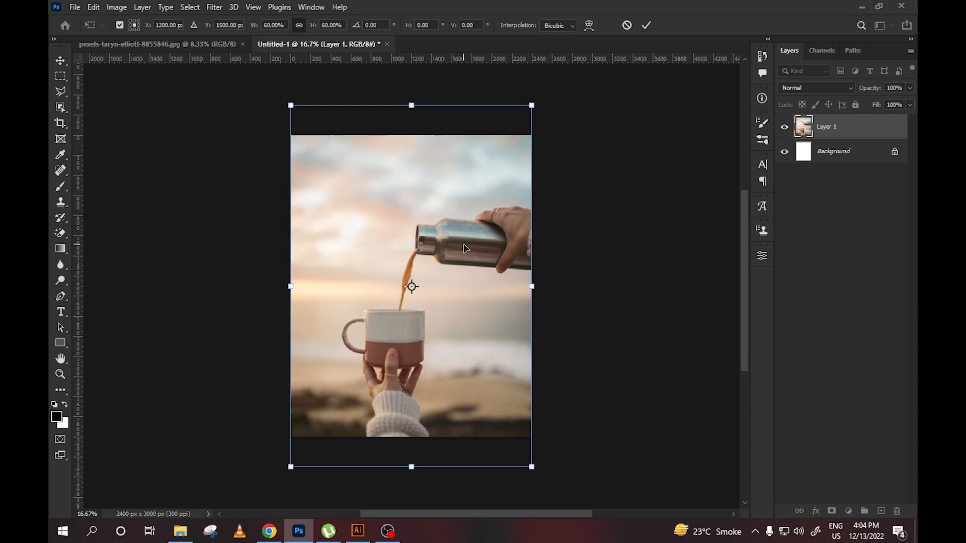
pyautogui.press('Return')
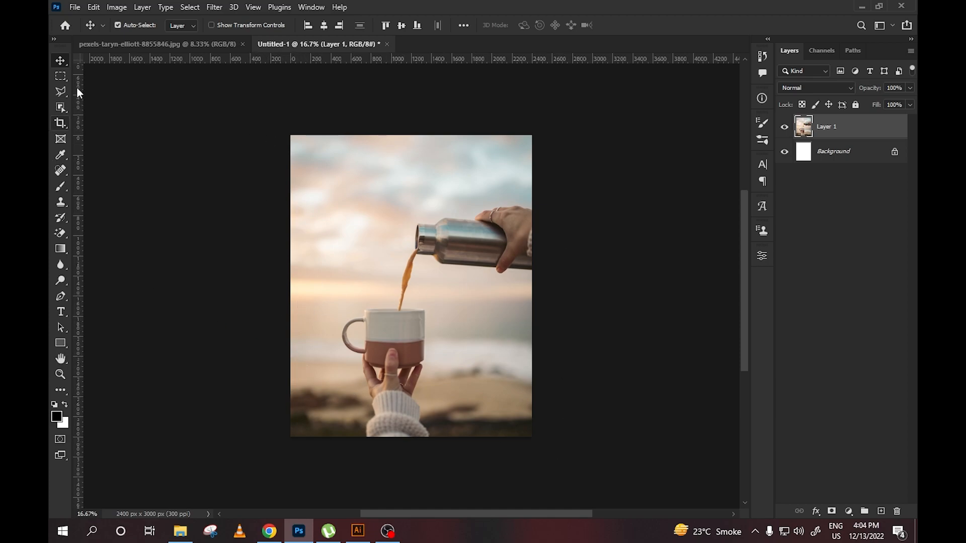
# - Select the upper part of the photo to just above mid-height across the full width and cut it to a new layer
pyautogui.click(60, 76)
pyautogui.moveTo(291, 135); pyautogui.dragTo(547, 281)
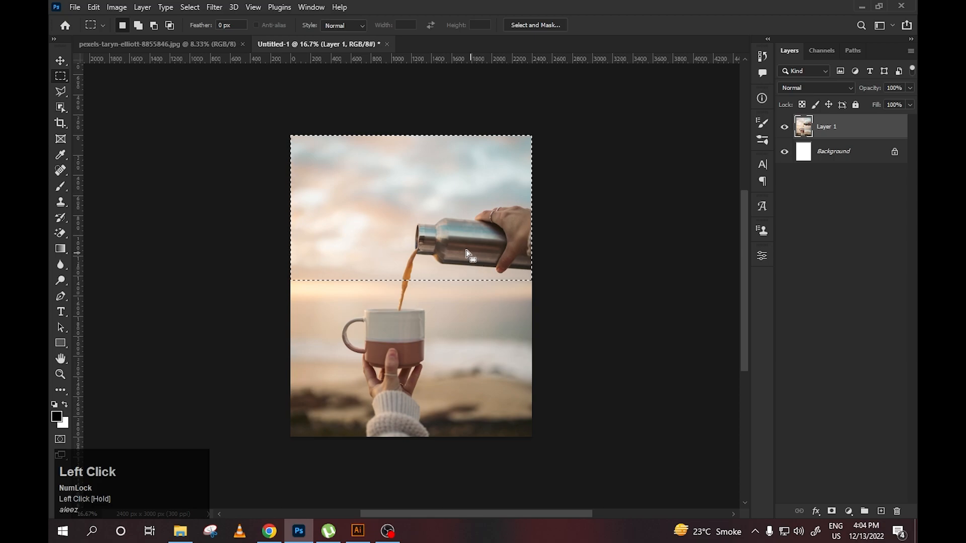
pyautogui.rightClick(439, 235)
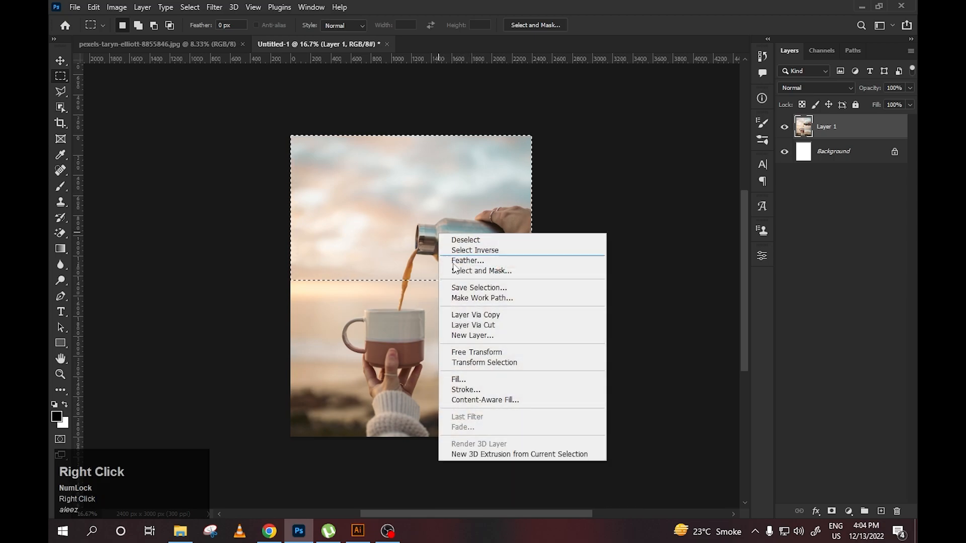
pyautogui.click(482, 326)
# - Move the thermos half up and slightly right and the mug half about 420 px down, leaving a white gap between them
pyautogui.press('v')
pyautogui.moveTo(441, 258); pyautogui.dragTo(448, 204)
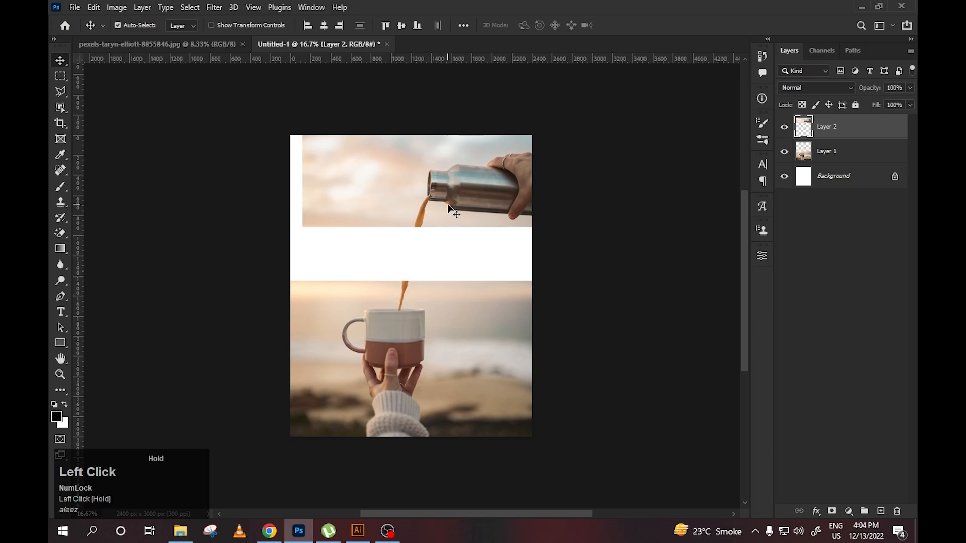
pyautogui.moveTo(409, 322); pyautogui.dragTo(418, 363)
pyautogui.press('Right')
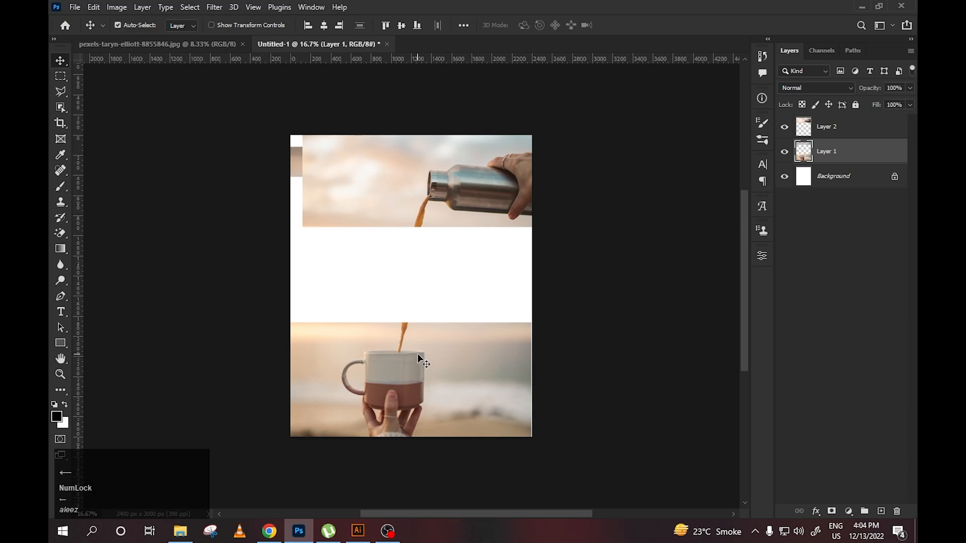
pyautogui.press('ctrl')
pyautogui.hotkey('ctrl', 't')
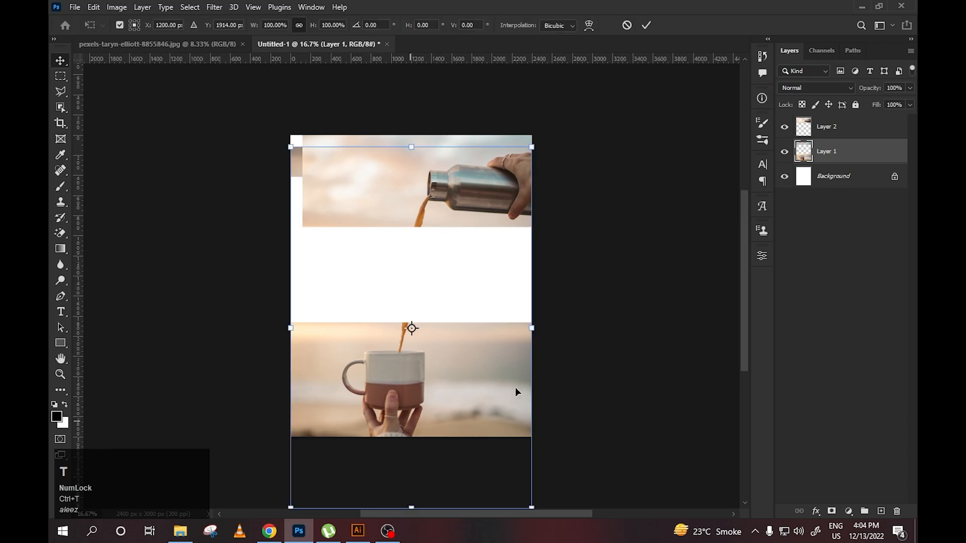
pyautogui.click(555, 329)
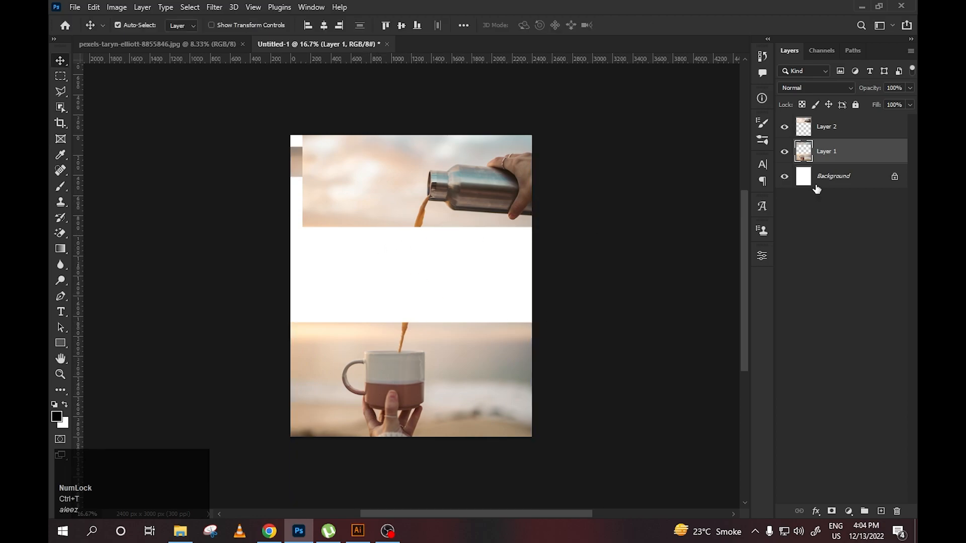
# - Erase the leftover image strip near the canvas's upper-left edge from Layer 1 using a large eraser brush
pyautogui.click(854, 156)
pyautogui.rightClick(62, 234)
pyautogui.click(111, 236)
pyautogui.keyDown('alt'); pyautogui.rightClick(403, 176); pyautogui.keyUp('alt')
pyautogui.keyDown('alt'); pyautogui.rightClick(405, 189); pyautogui.keyUp('alt')
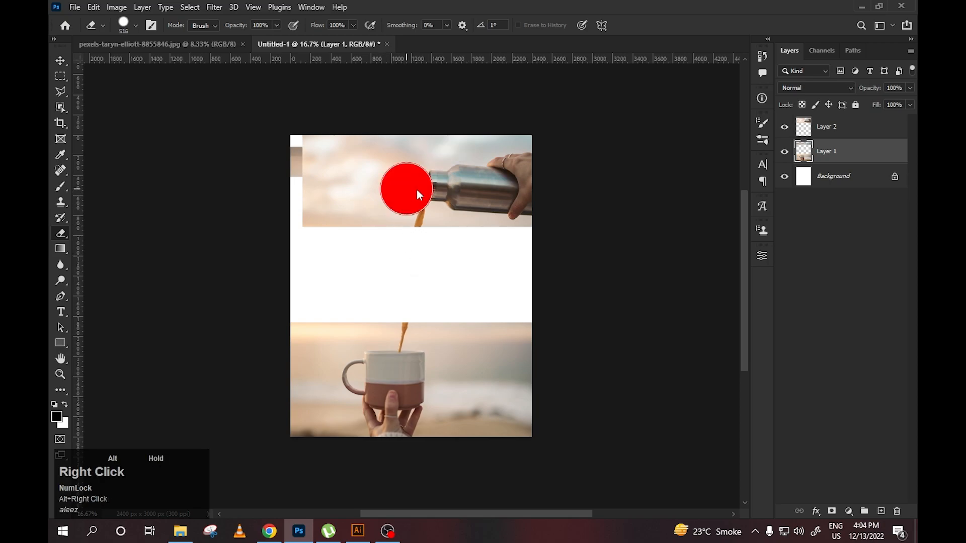
pyautogui.moveTo(282, 151); pyautogui.dragTo(124, 141)
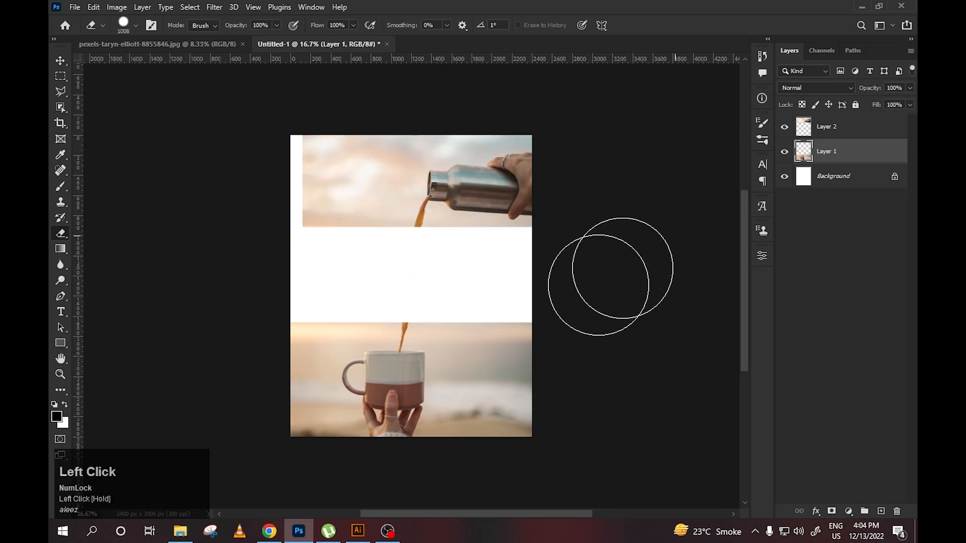
pyautogui.hotkey('ctrl', 't')
pyautogui.press('Return')
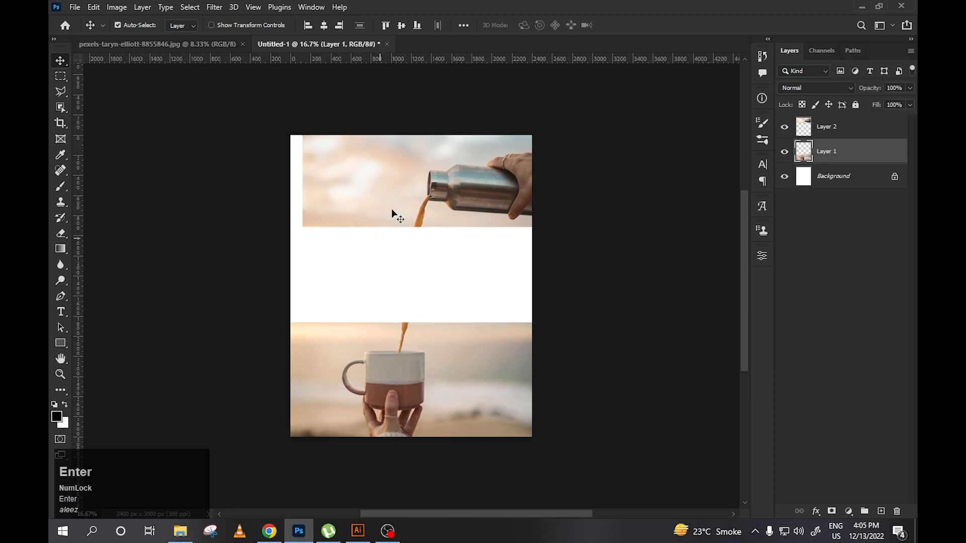
# - Fill the white strip along the left edge of Layer 2 with Content-Aware fill at 100% opacity, and deselect
pyautogui.click(395, 206)
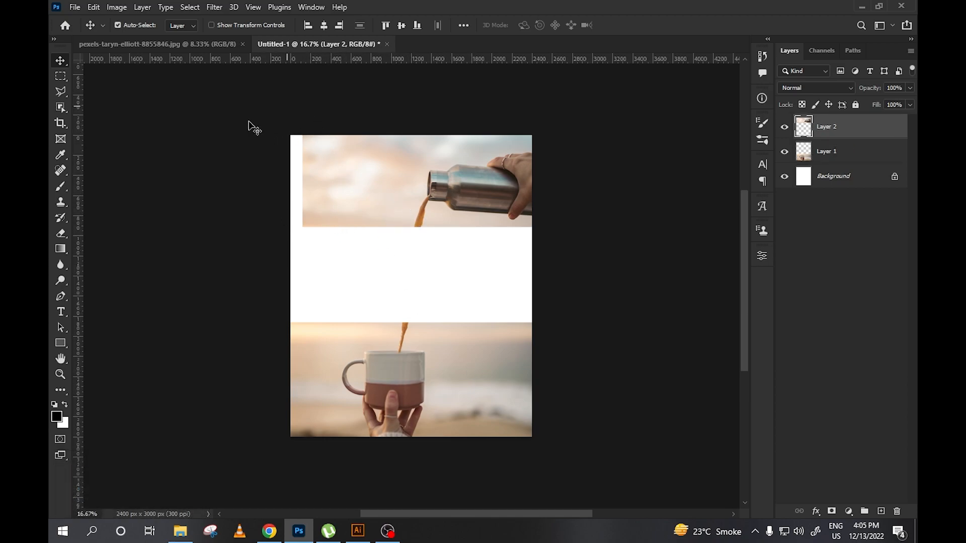
pyautogui.press('m')
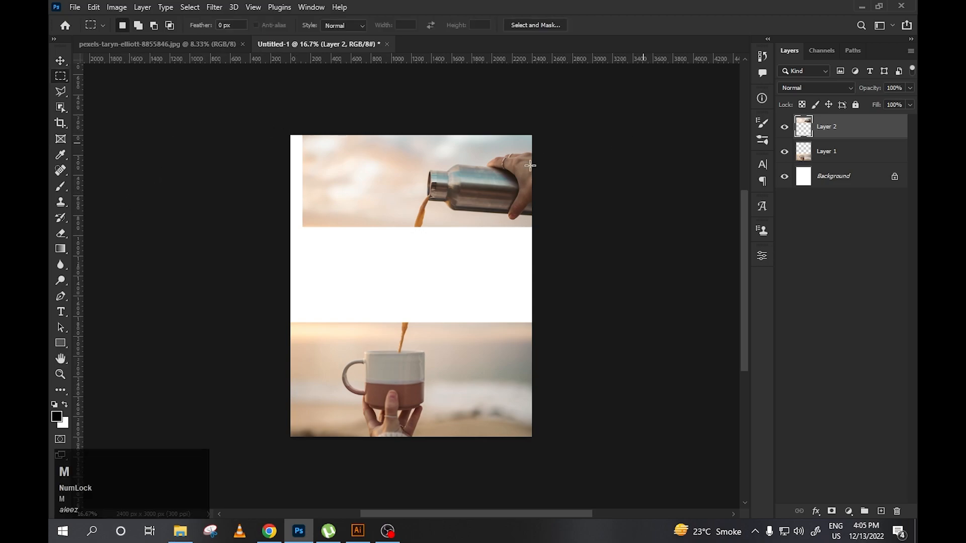
pyautogui.press('v')
pyautogui.click(493, 168)
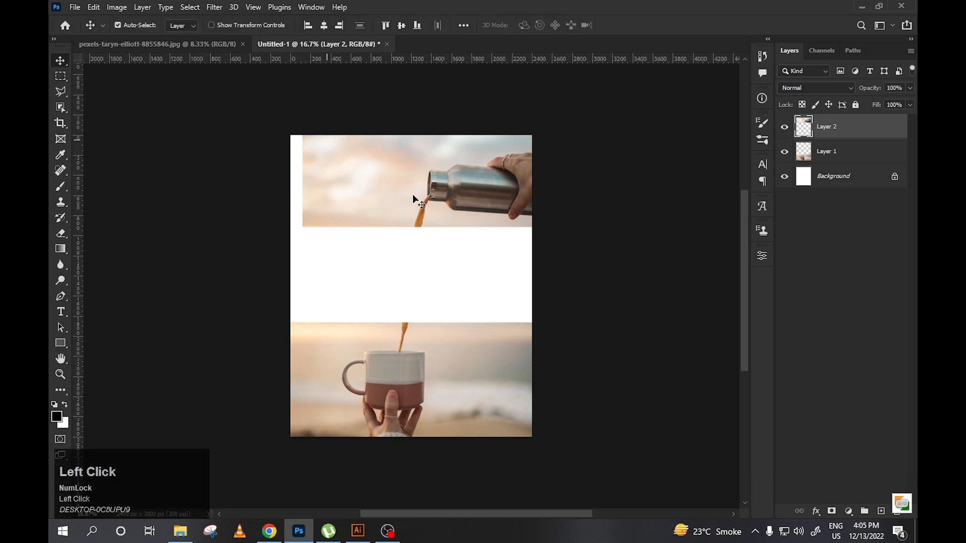
pyautogui.press('m')
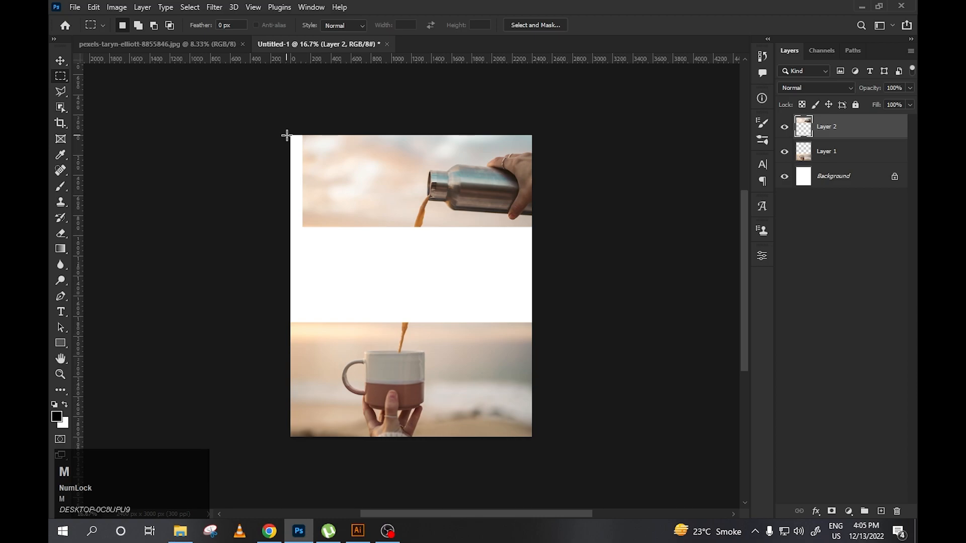
pyautogui.moveTo(286, 134); pyautogui.dragTo(310, 229)
pyautogui.rightClick(300, 197)
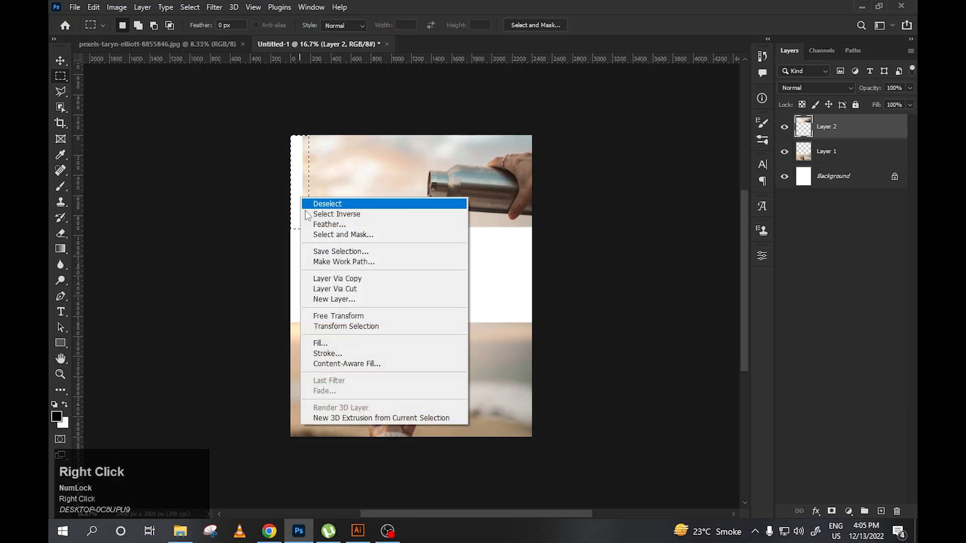
pyautogui.click(336, 342)
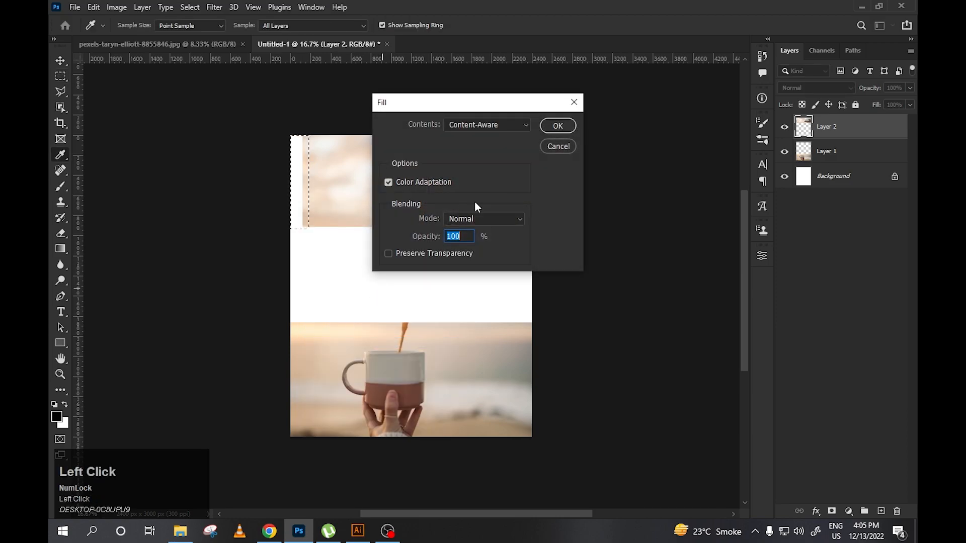
pyautogui.click(558, 126)
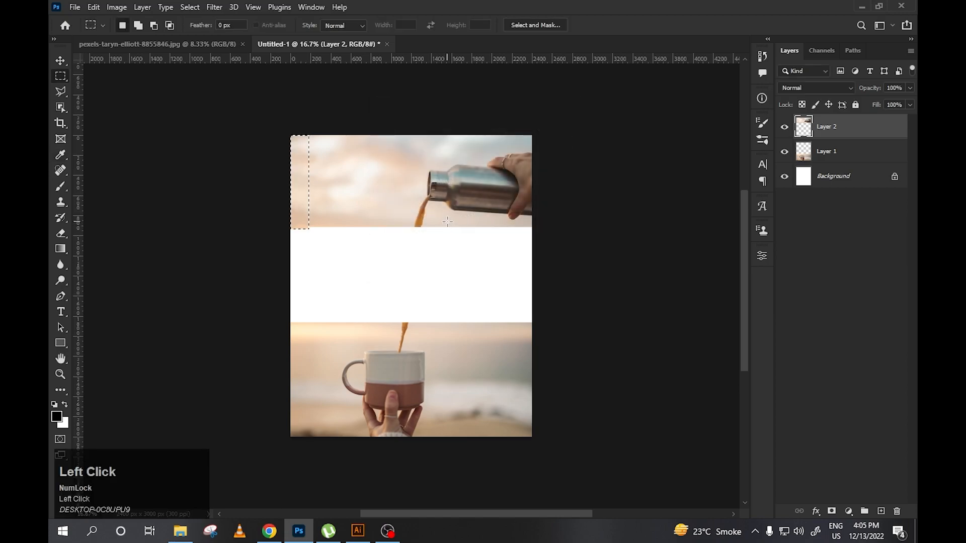
pyautogui.hotkey('ctrl', 'd')
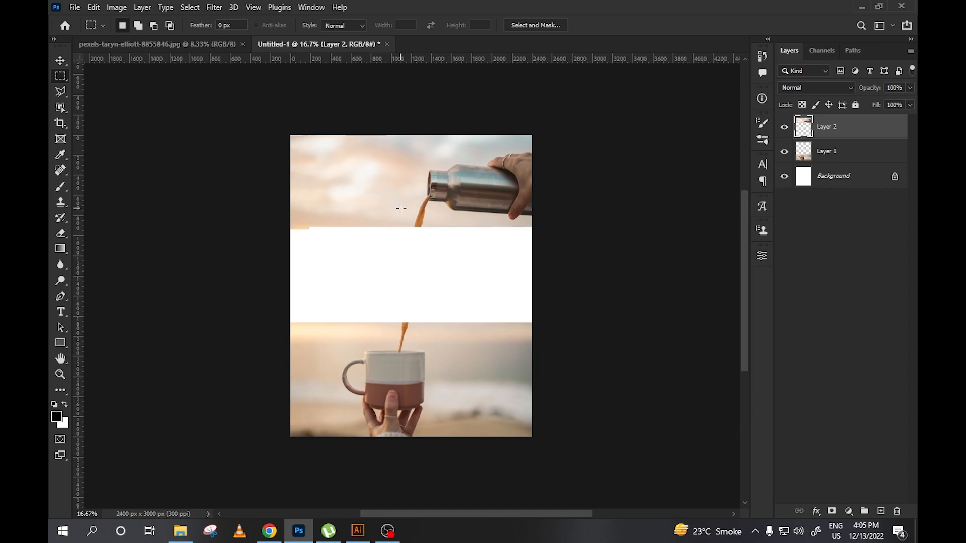
# - Switch to the original coffee-pouring photo and clear its selection
pyautogui.click(169, 44)
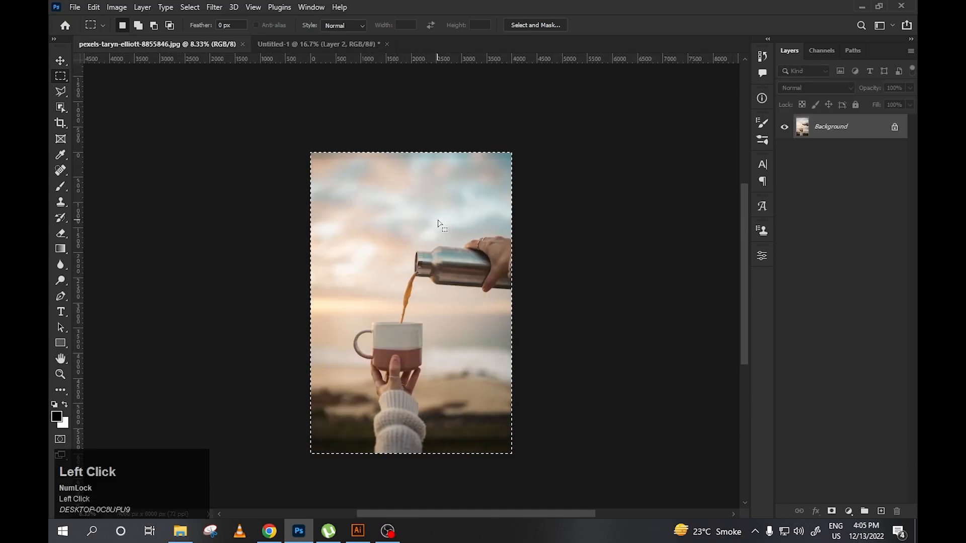
pyautogui.hotkey('ctrl', 'd')
pyautogui.hotkey('ctrl', '+')
pyautogui.hotkey('ctrl', '+')
pyautogui.hotkey('ctrl', '+')
pyautogui.hotkey('ctrl', '+')
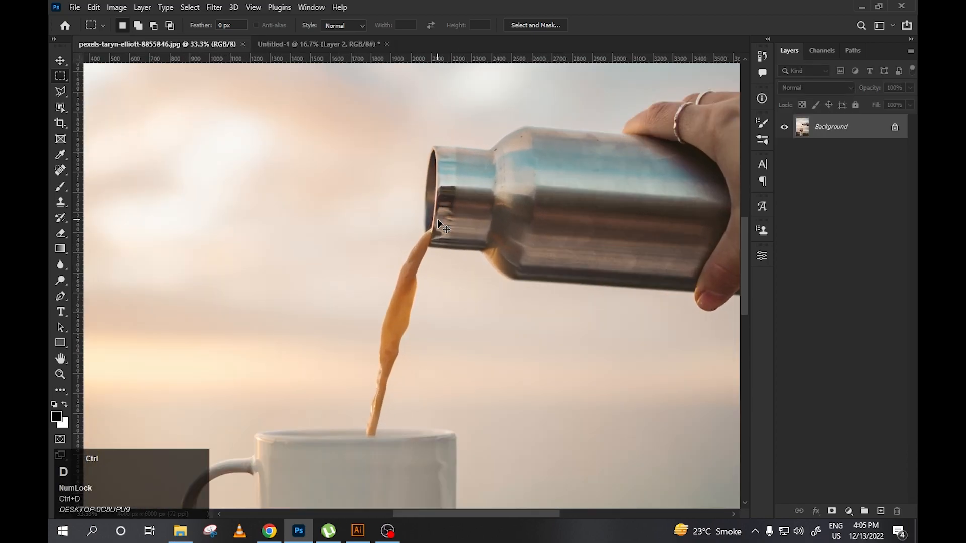
pyautogui.hotkey('ctrl', '+')
pyautogui.moveTo(436, 302); pyautogui.dragTo(438, 186)
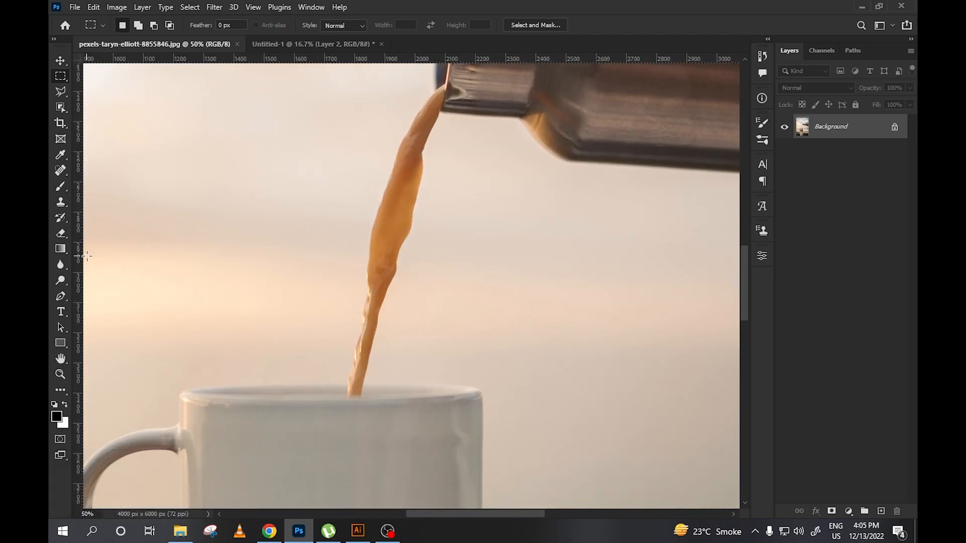
# - Start a Pen path just below the thermos spout and trace the upper right edge of the coffee stream
pyautogui.click(60, 299)
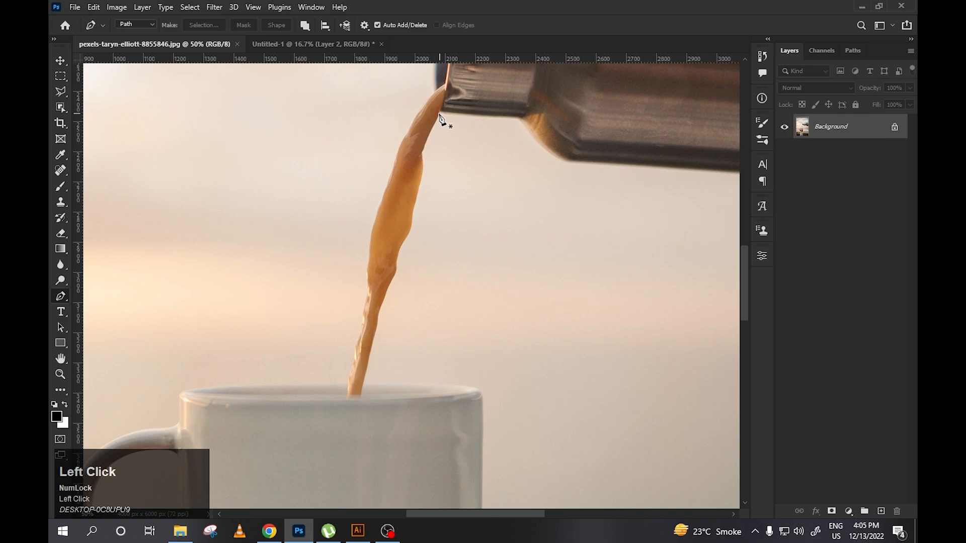
pyautogui.click(423, 147)
pyautogui.hotkey('ctrl', '+')
pyautogui.hotkey('ctrl', '+')
pyautogui.moveTo(425, 183); pyautogui.dragTo(445, 337)
pyautogui.moveTo(451, 190); pyautogui.dragTo(455, 200)
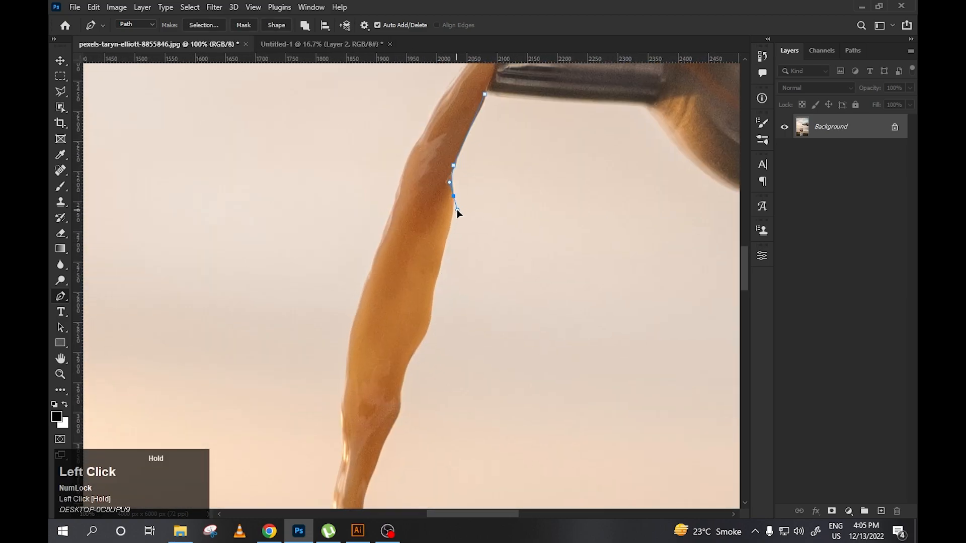
pyautogui.keyDown('alt'); pyautogui.click(443, 246); pyautogui.keyUp('alt')
pyautogui.moveTo(433, 293)
pyautogui.mouseDown()
pyautogui.moveTo(432, 303)
pyautogui.moveTo(438, 233)
pyautogui.moveTo(416, 289)
pyautogui.mouseUp()
pyautogui.keyDown('alt'); pyautogui.click(434, 294); pyautogui.keyUp('alt')
# - Continue the Pen path down the lower right edge of the coffee stream toward the mug rim
pyautogui.hotkey('ctrl', '+')
pyautogui.keyDown('alt'); pyautogui.click(440, 251); pyautogui.keyUp('alt')
pyautogui.moveTo(402, 337); pyautogui.dragTo(392, 364)
pyautogui.hotkey('ctrl', 'z')
pyautogui.moveTo(406, 312); pyautogui.dragTo(402, 266)
pyautogui.keyDown('alt'); pyautogui.click(406, 314); pyautogui.keyUp('alt')
pyautogui.keyDown('alt'); pyautogui.click(403, 247); pyautogui.keyUp('alt')
pyautogui.moveTo(379, 349); pyautogui.dragTo(385, 254)
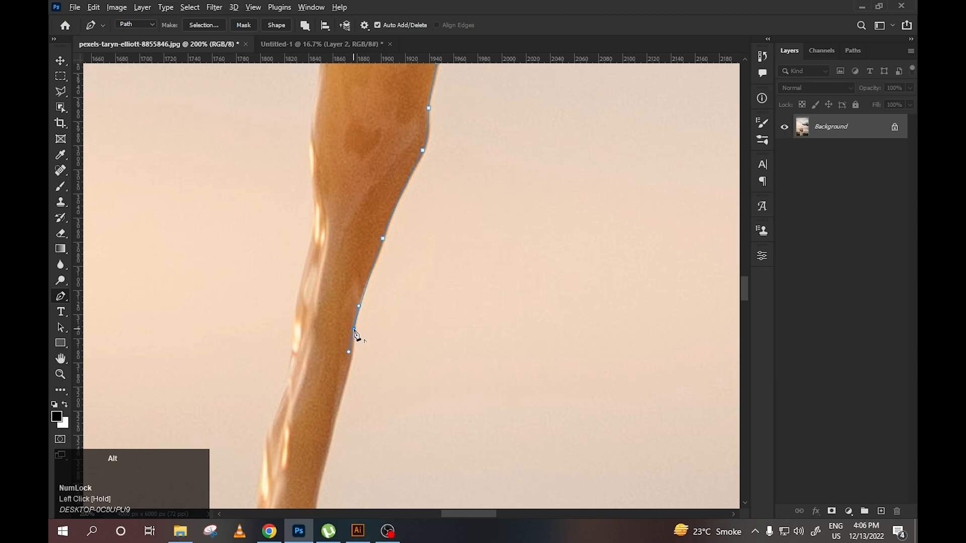
pyautogui.keyDown('alt'); pyautogui.click(354, 329); pyautogui.keyUp('alt')
pyautogui.moveTo(355, 333); pyautogui.dragTo(356, 245)
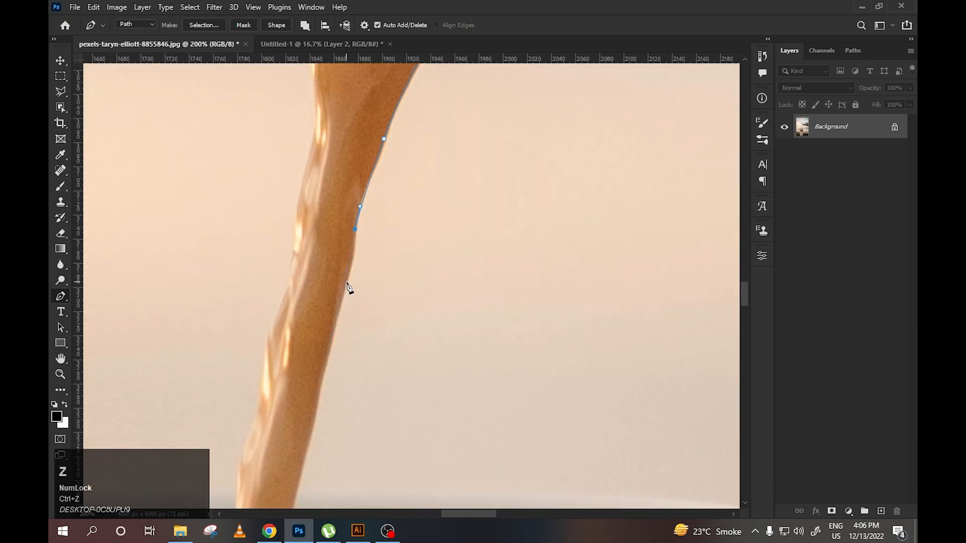
pyautogui.moveTo(346, 310); pyautogui.dragTo(354, 222)
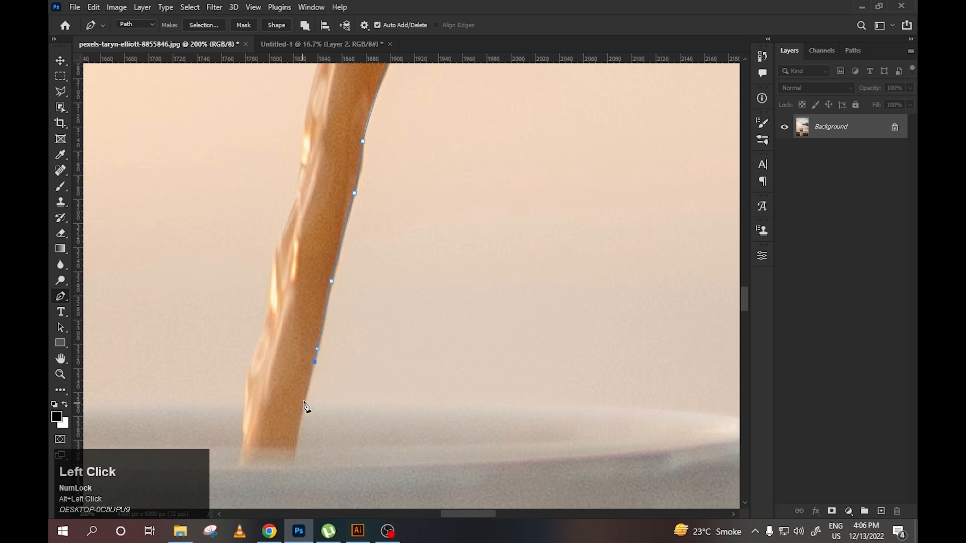
# - Carry the path around the stream's lower end at the mug and up its lower left edge
pyautogui.moveTo(257, 337); pyautogui.dragTo(260, 343)
pyautogui.click(273, 274)
pyautogui.moveTo(284, 230); pyautogui.dragTo(278, 368)
pyautogui.click(297, 279)
pyautogui.moveTo(309, 212); pyautogui.dragTo(309, 348)
pyautogui.keyDown('alt'); pyautogui.click(308, 212); pyautogui.keyUp('alt')
pyautogui.moveTo(314, 274); pyautogui.dragTo(315, 339)
pyautogui.keyDown('alt'); pyautogui.click(314, 273); pyautogui.keyUp('alt')
pyautogui.hotkey('ctrl', 'z')
pyautogui.keyDown('alt'); pyautogui.click(311, 219); pyautogui.keyUp('alt')
pyautogui.moveTo(326, 243); pyautogui.dragTo(339, 311)
pyautogui.keyDown('alt'); pyautogui.click(326, 244); pyautogui.keyUp('alt')
# - Trace the upper left edge of the stream and bring the path across toward its start below the spout
pyautogui.moveTo(330, 272); pyautogui.dragTo(343, 244)
pyautogui.keyDown('alt'); pyautogui.click(330, 272); pyautogui.keyUp('alt')
pyautogui.moveTo(360, 192); pyautogui.dragTo(369, 311)
pyautogui.keyDown('alt'); pyautogui.click(360, 192); pyautogui.keyUp('alt')
pyautogui.moveTo(376, 262); pyautogui.dragTo(379, 250)
pyautogui.keyDown('alt'); pyautogui.click(376, 261); pyautogui.keyUp('alt')
pyautogui.moveTo(388, 151); pyautogui.dragTo(399, 242)
pyautogui.keyDown('alt'); pyautogui.click(390, 264); pyautogui.keyUp('alt')
pyautogui.moveTo(420, 203); pyautogui.dragTo(425, 193)
pyautogui.keyDown('alt'); pyautogui.click(420, 203); pyautogui.keyUp('alt')
pyautogui.moveTo(456, 133); pyautogui.dragTo(461, 122)
pyautogui.keyDown('alt'); pyautogui.click(456, 132); pyautogui.keyUp('alt')
pyautogui.click(471, 111)
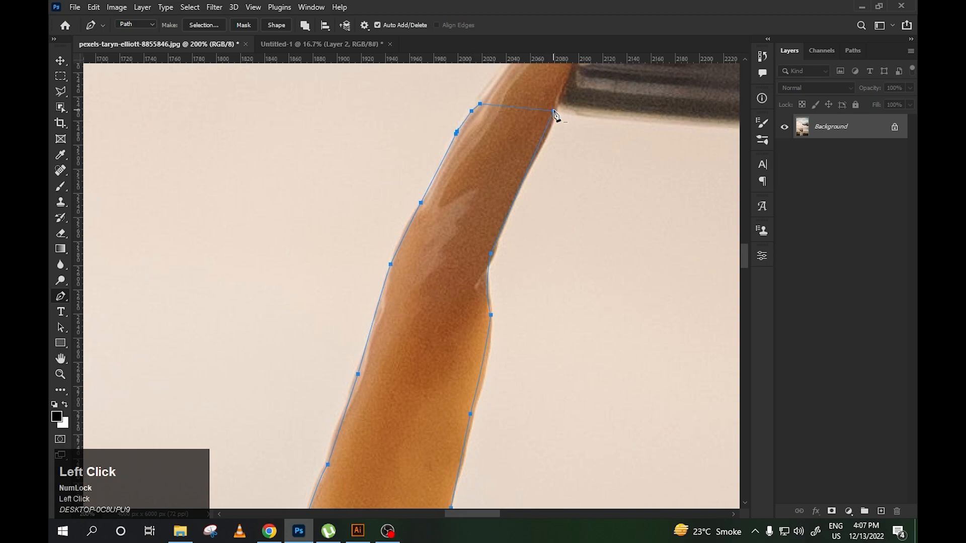
# - Convert the stream path into a selection and copy the selected coffee
pyautogui.hotkey('ctrl', '-')
pyautogui.hotkey('ctrl', 'Return')
pyautogui.hotkey('ctrl', '-')
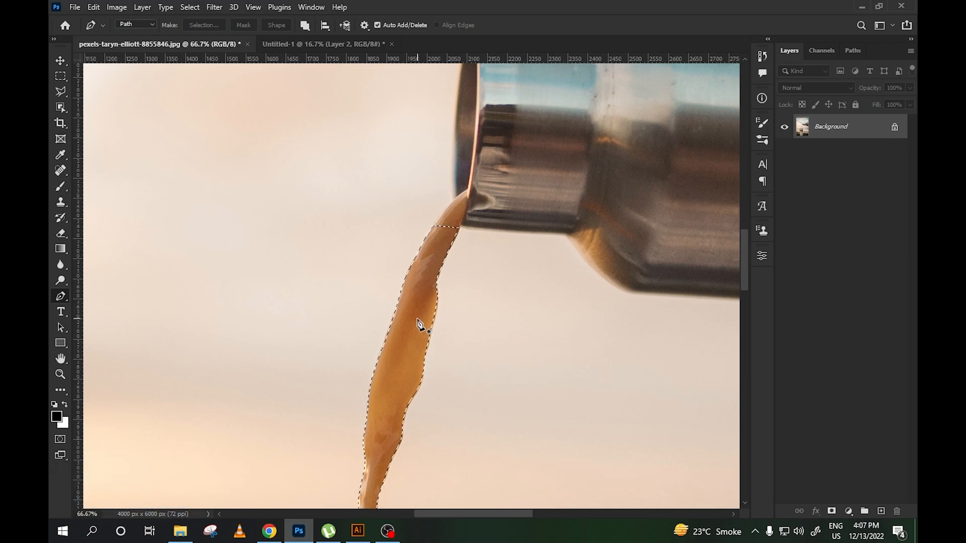
pyautogui.click(60, 61)
pyautogui.hotkey('ctrl', 'c')
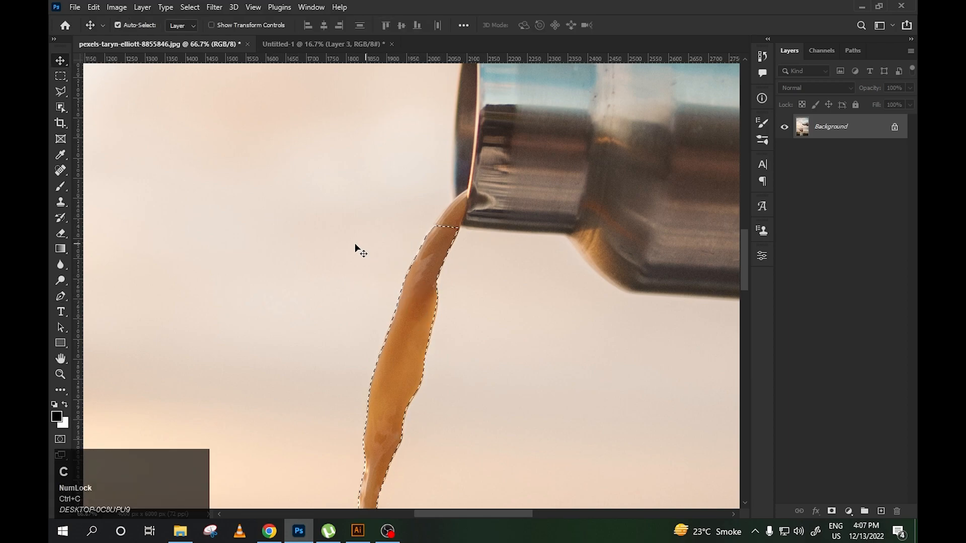
# - In the Untitled-1 composition, delete the existing stream layer and paste the copied coffee stream
pyautogui.click(313, 44)
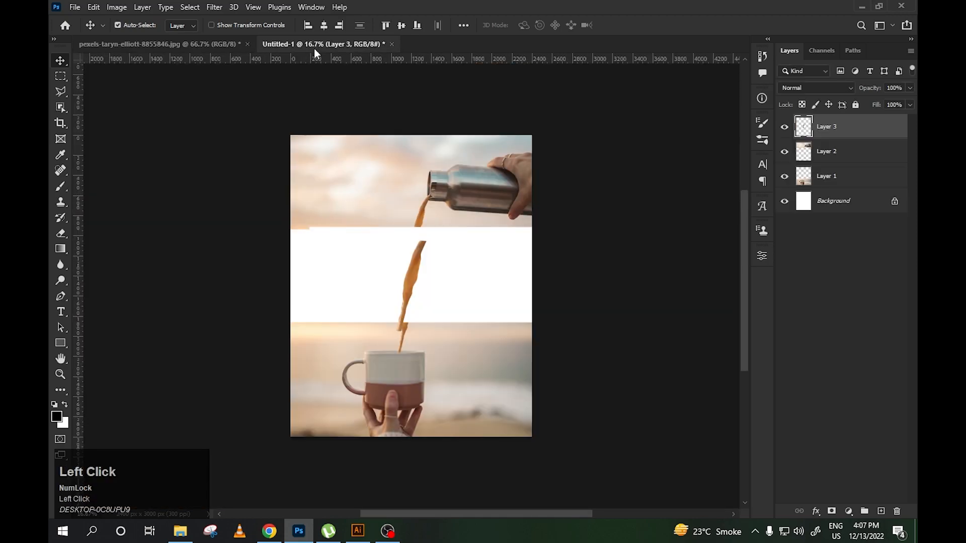
pyautogui.press('Delete')
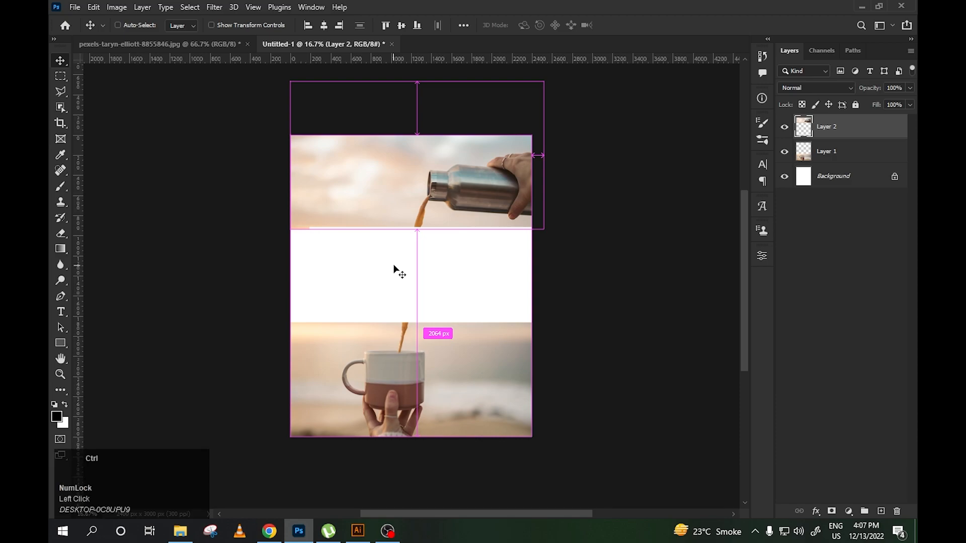
pyautogui.hotkey('ctrl', 'v')
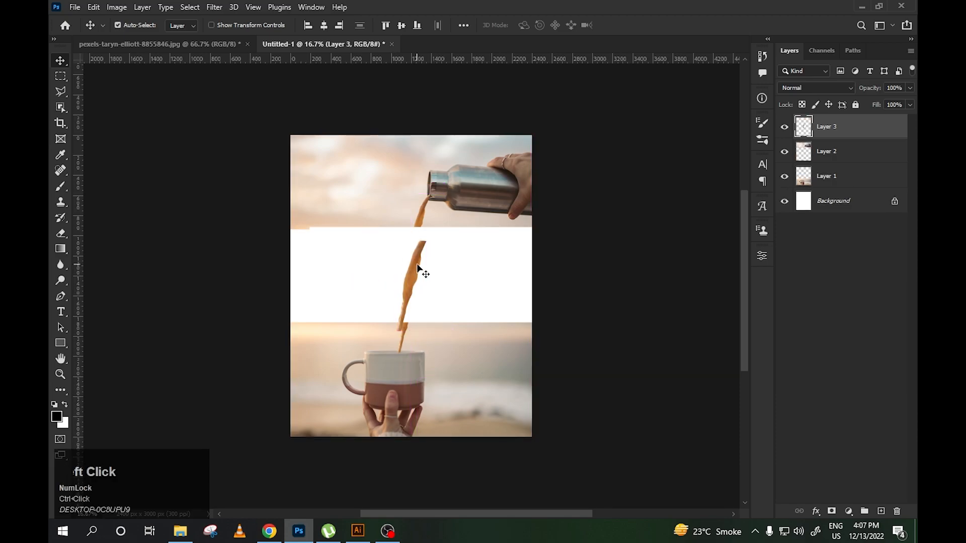
# - Move the pasted stream into the white band and rotate it counterclockwise until it stands nearly vertical
pyautogui.click(417, 264)
pyautogui.hotkey('ctrl', '+')
pyautogui.hotkey('ctrl', '+')
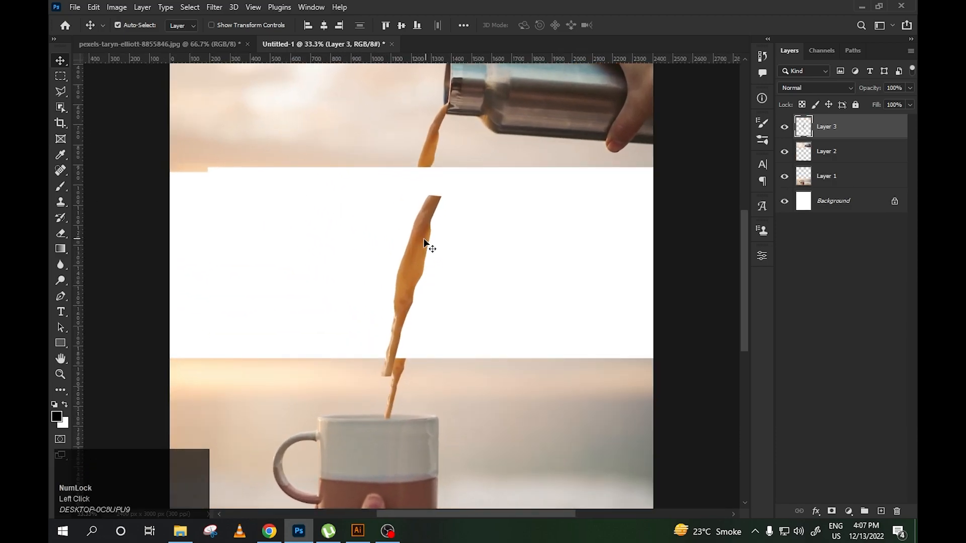
pyautogui.moveTo(424, 242); pyautogui.dragTo(416, 224)
pyautogui.hotkey('ctrl', 't')
pyautogui.moveTo(455, 159); pyautogui.dragTo(427, 142)
pyautogui.press('Return')
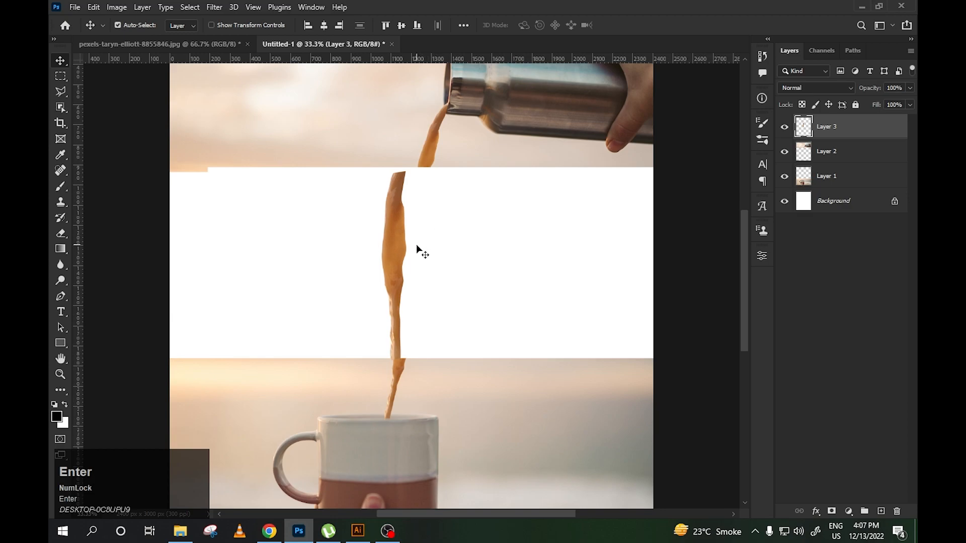
# - Warp the pasted stream by pulling its right edge slightly inward at the two middle grid points
pyautogui.press('ctrl')
pyautogui.hotkey('ctrl', 't')
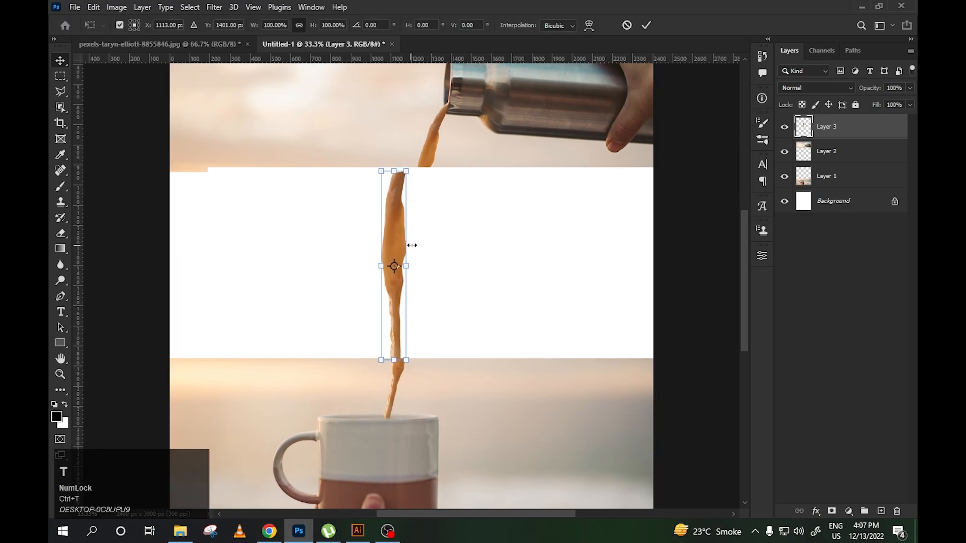
pyautogui.hotkey('ctrl', '+')
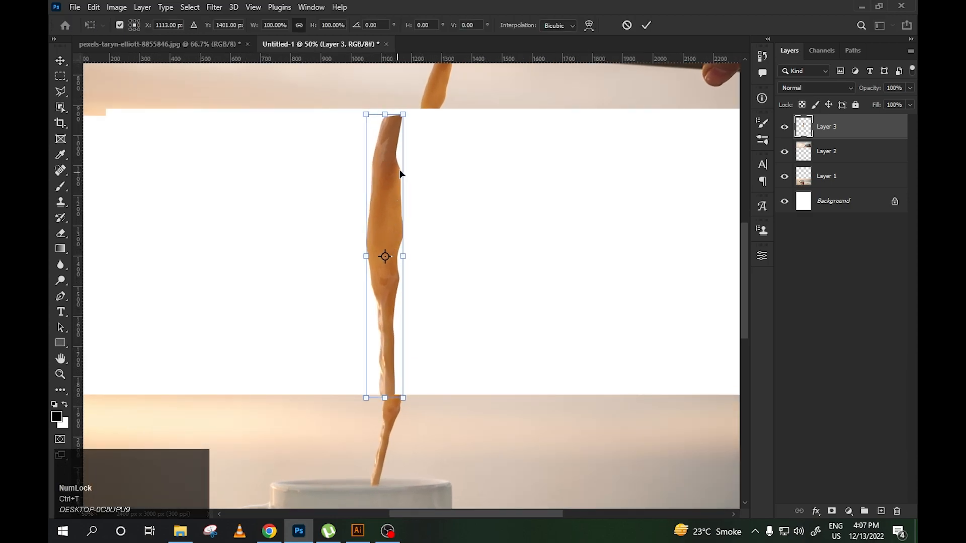
pyautogui.rightClick(386, 224)
pyautogui.click(411, 305)
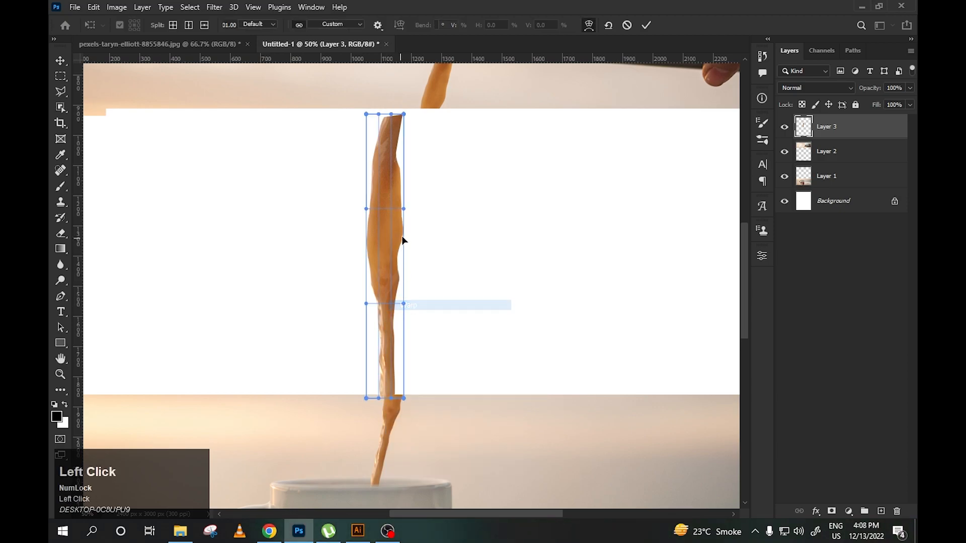
pyautogui.moveTo(402, 212); pyautogui.dragTo(393, 208)
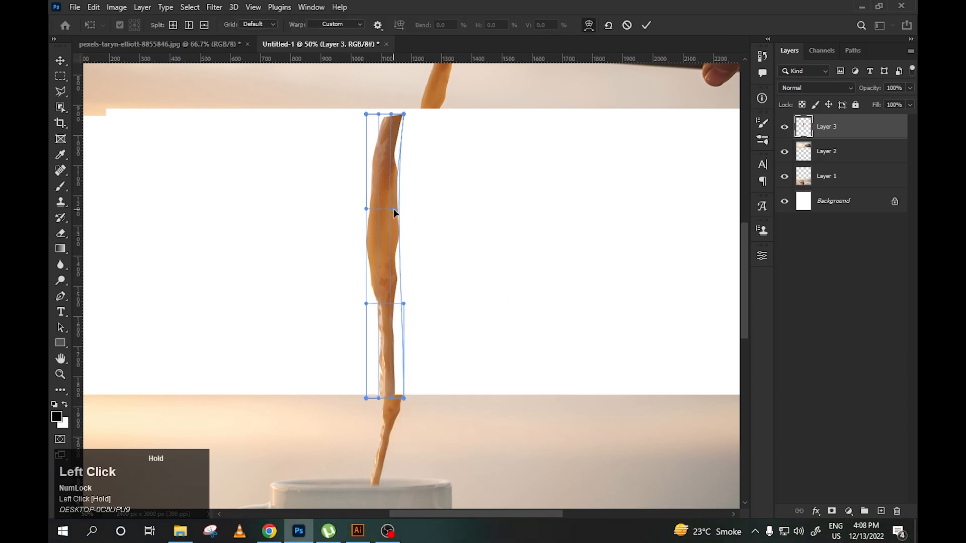
pyautogui.moveTo(402, 306); pyautogui.dragTo(397, 306)
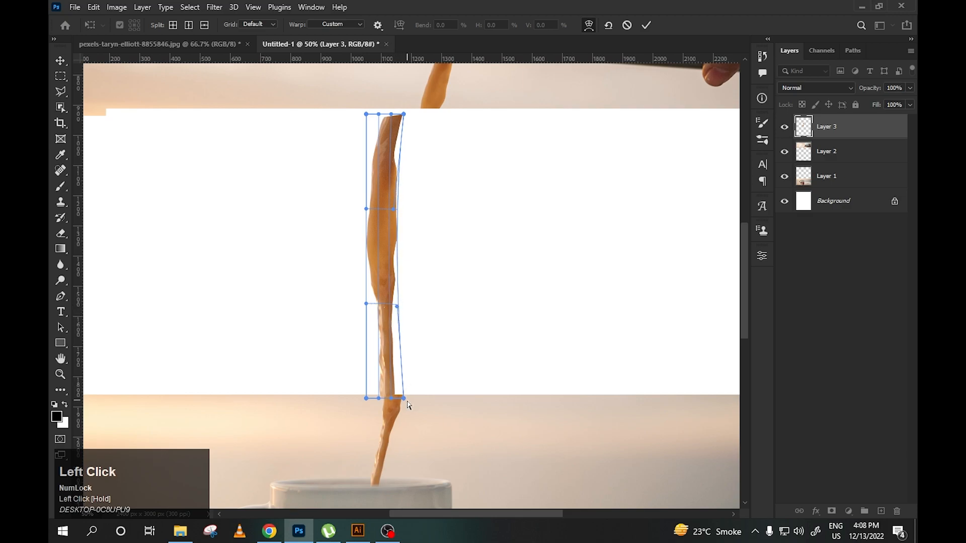
pyautogui.moveTo(405, 398); pyautogui.dragTo(405, 399)
pyautogui.press('Return')
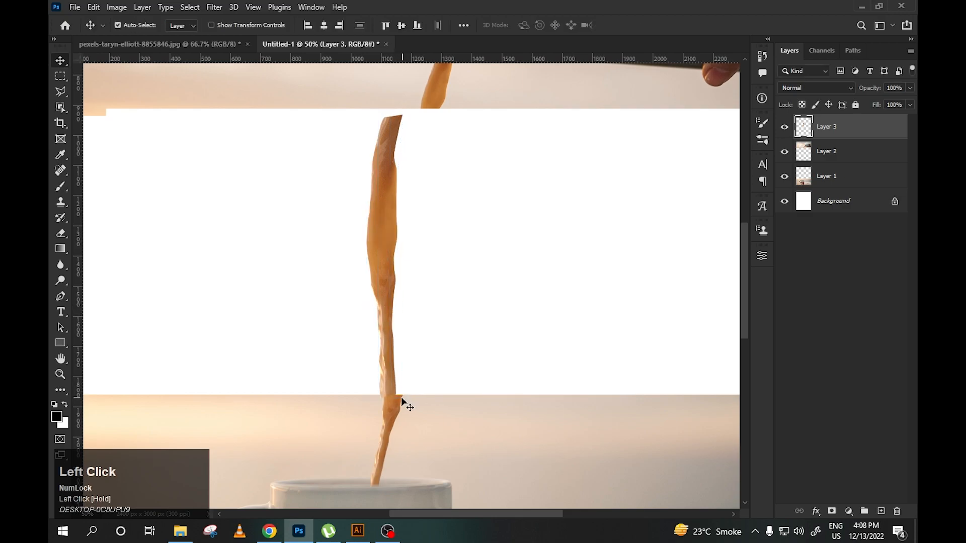
# - Rotate the stream about 8.11°, stretch its height to about 116.36%, and align it with the coffee above and below
pyautogui.moveTo(370, 259); pyautogui.dragTo(391, 244)
pyautogui.hotkey('ctrl', 't')
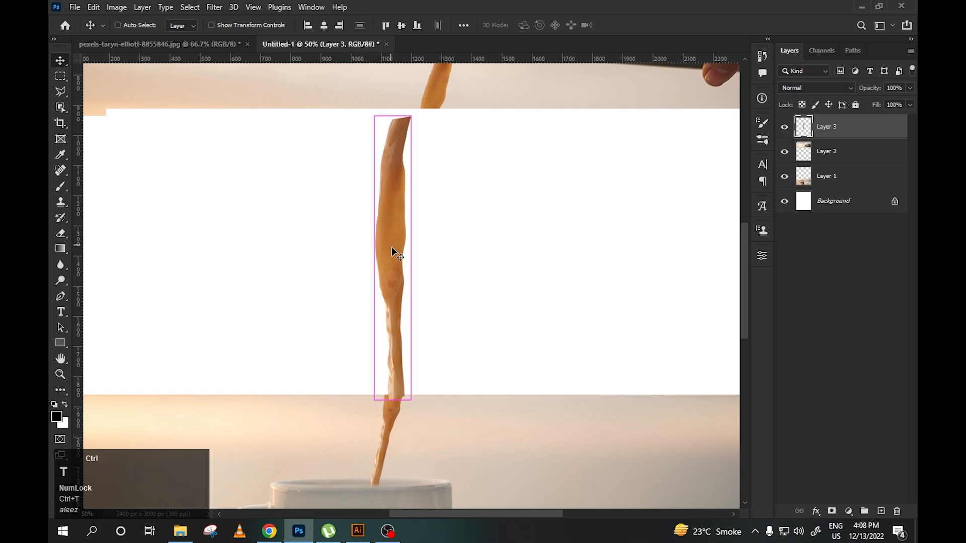
pyautogui.moveTo(437, 101); pyautogui.dragTo(456, 112)
pyautogui.moveTo(411, 147); pyautogui.dragTo(420, 132)
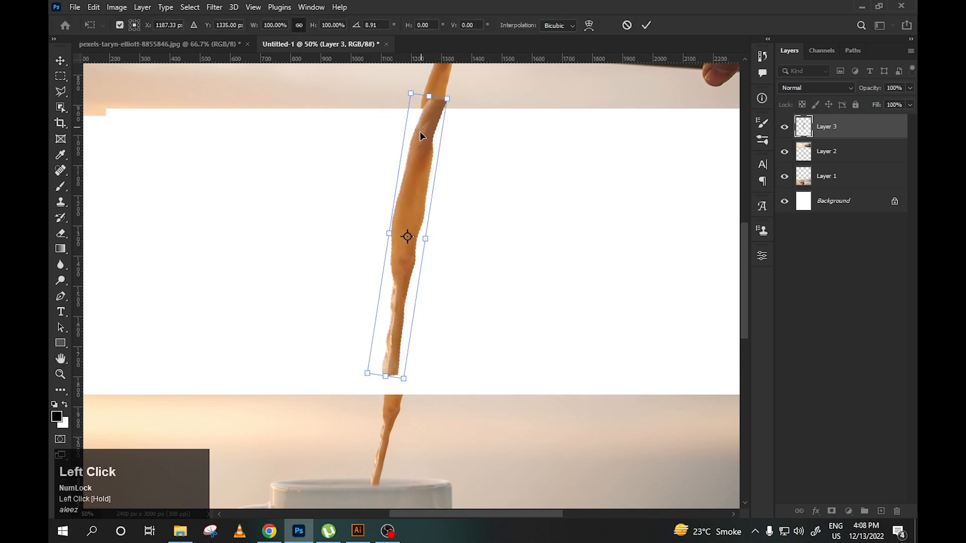
pyautogui.moveTo(393, 377); pyautogui.dragTo(390, 419)
pyautogui.moveTo(467, 95); pyautogui.dragTo(465, 95)
pyautogui.moveTo(436, 135); pyautogui.dragTo(437, 133)
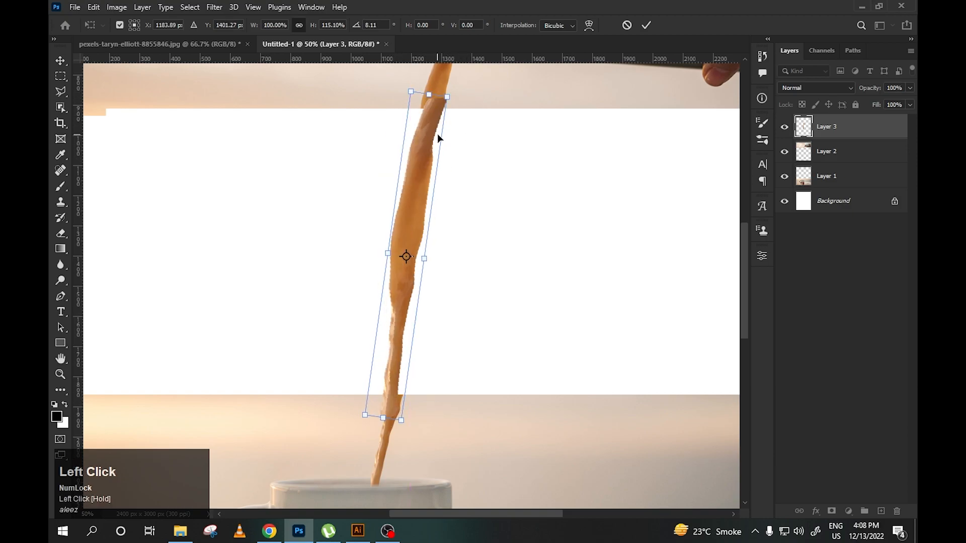
pyautogui.moveTo(383, 419); pyautogui.dragTo(383, 422)
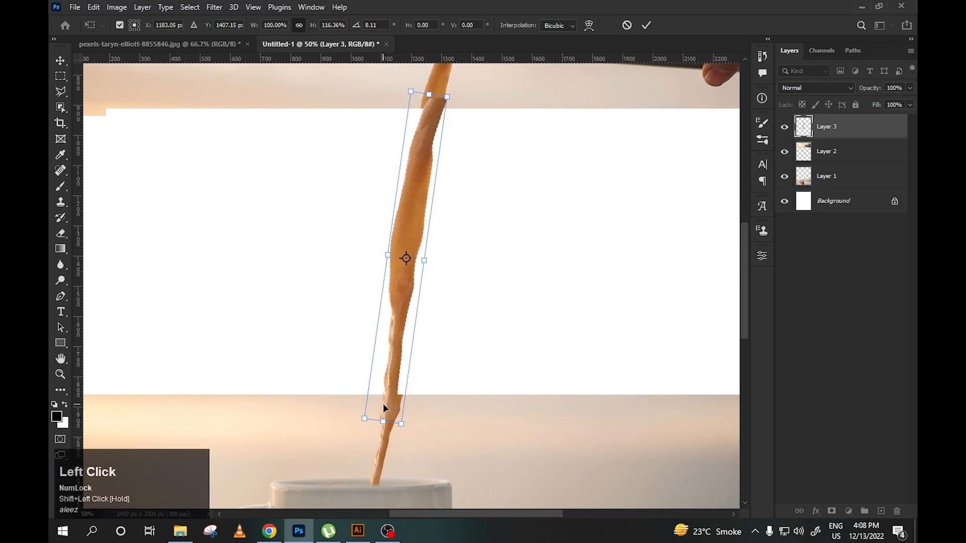
pyautogui.doubleClick(383, 405)
# - Warp the upper end of the stream on Layer 3 to meet the coffee coming from the thermos
pyautogui.hotkey('ctrl', '+')
pyautogui.moveTo(458, 265); pyautogui.dragTo(465, 359)
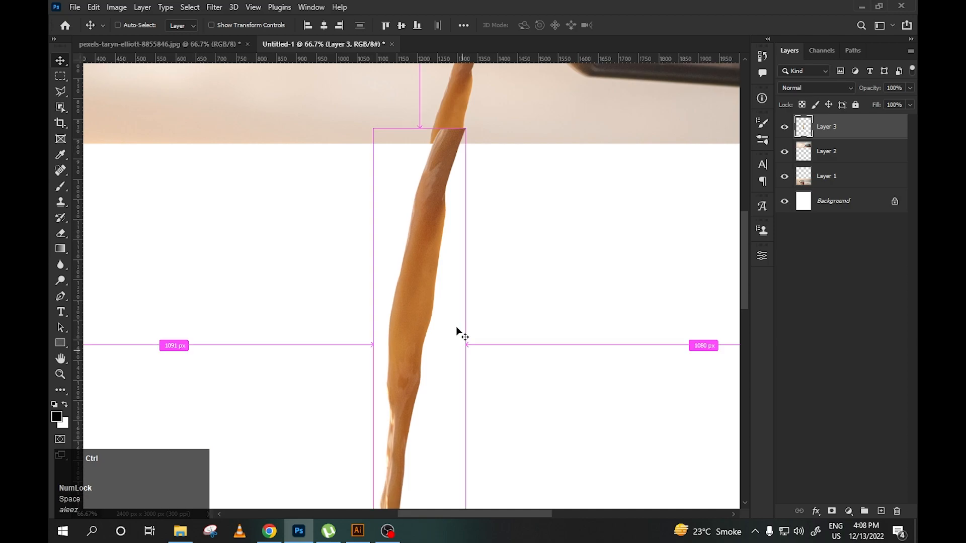
pyautogui.press('t')
pyautogui.press('v')
pyautogui.hotkey('ctrl', 't')
pyautogui.rightClick(433, 218)
pyautogui.click(465, 301)
pyautogui.moveTo(374, 129)
pyautogui.mouseDown()
pyautogui.moveTo(354, 128)
pyautogui.moveTo(372, 132)
pyautogui.mouseUp()
pyautogui.moveTo(465, 129); pyautogui.dragTo(466, 132)
pyautogui.moveTo(443, 129); pyautogui.dragTo(468, 112)
pyautogui.moveTo(465, 274); pyautogui.dragTo(449, 195)
pyautogui.press('space')
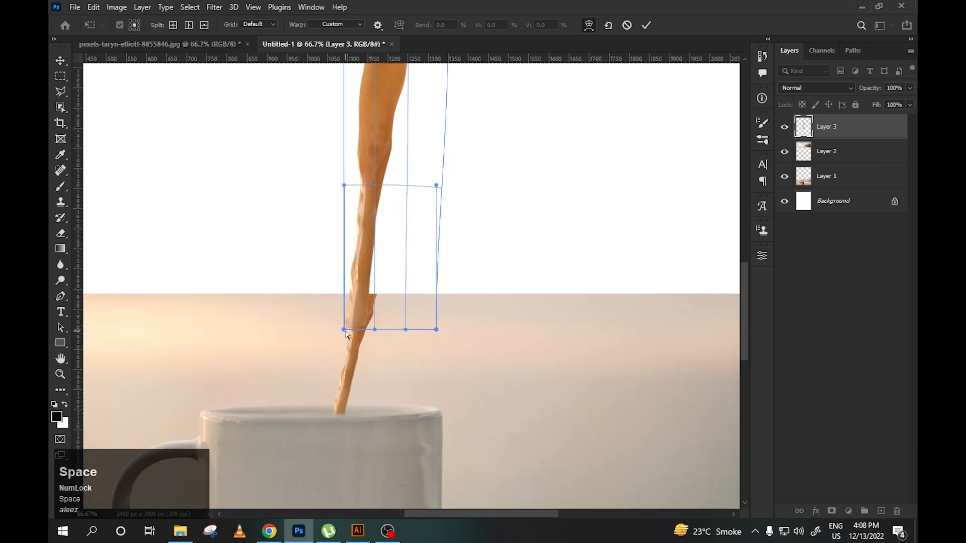
# - Warp the lower end of the stream so its corner and bottom edge meet the coffee above the mug
pyautogui.moveTo(344, 330); pyautogui.dragTo(402, 338)
pyautogui.moveTo(377, 190); pyautogui.dragTo(386, 192)
pyautogui.click(358, 293)
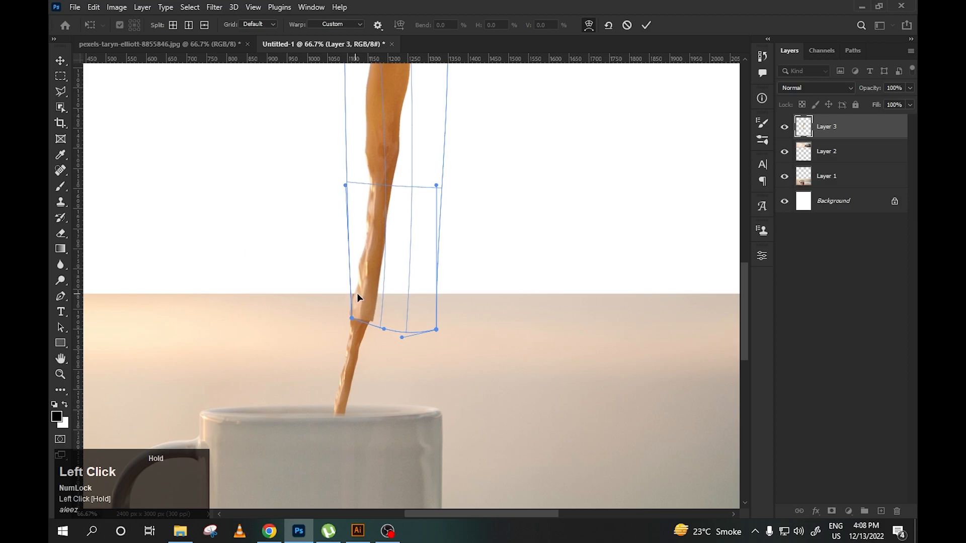
pyautogui.scroll(3, 357, 292)
pyautogui.press('space')
pyautogui.moveTo(330, 302); pyautogui.dragTo(423, 162)
pyautogui.moveTo(245, 289); pyautogui.dragTo(235, 271)
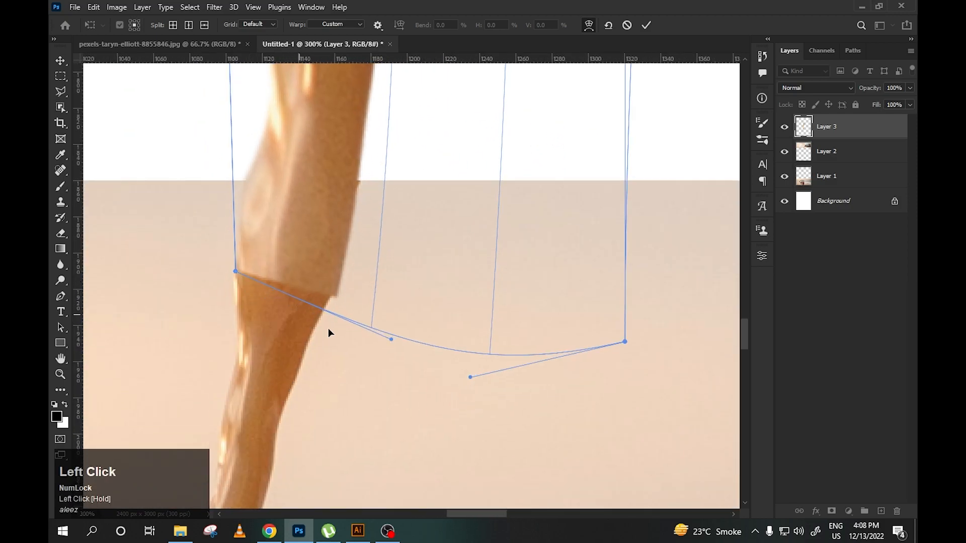
pyautogui.moveTo(391, 340); pyautogui.dragTo(371, 347)
# - Refine the warp along the lower part of the stream and apply the transformation
pyautogui.press('space')
pyautogui.moveTo(388, 162); pyautogui.dragTo(377, 389)
pyautogui.moveTo(387, 211); pyautogui.dragTo(390, 172)
pyautogui.hotkey('ctrl', '-')
pyautogui.moveTo(377, 461); pyautogui.dragTo(368, 454)
pyautogui.hotkey('ctrl', '-')
pyautogui.hotkey('ctrl', '-')
pyautogui.hotkey('ctrl', '-')
pyautogui.hotkey('ctrl', '-')
pyautogui.hotkey('ctrl', '-')
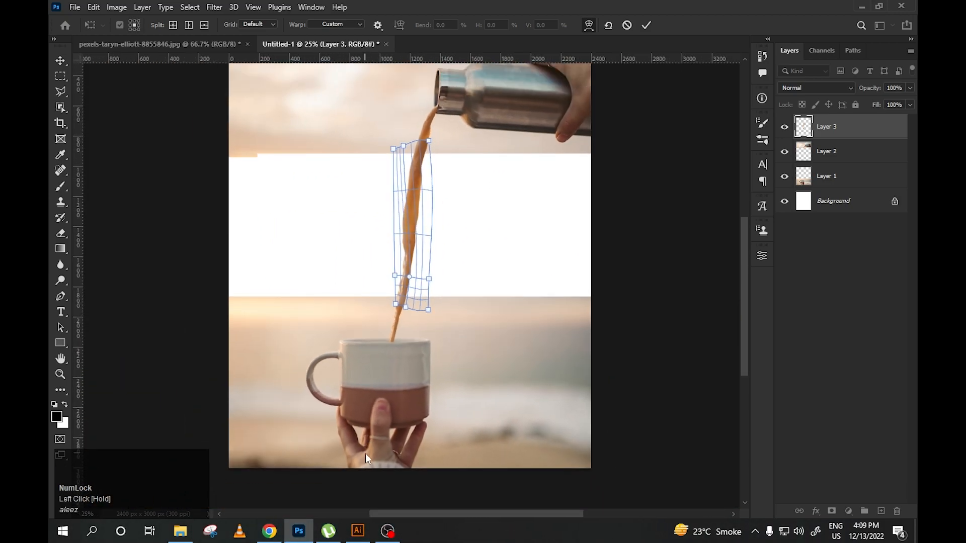
pyautogui.press('Return')
# - Add a layer mask to the coffee stream on Layer 3 and activate the Brush tool
pyautogui.hotkey('ctrl', '-')
pyautogui.hotkey('ctrl', '-')
pyautogui.hotkey('ctrl', '-')
pyautogui.hotkey('ctrl', '+')
pyautogui.hotkey('ctrl', '+')
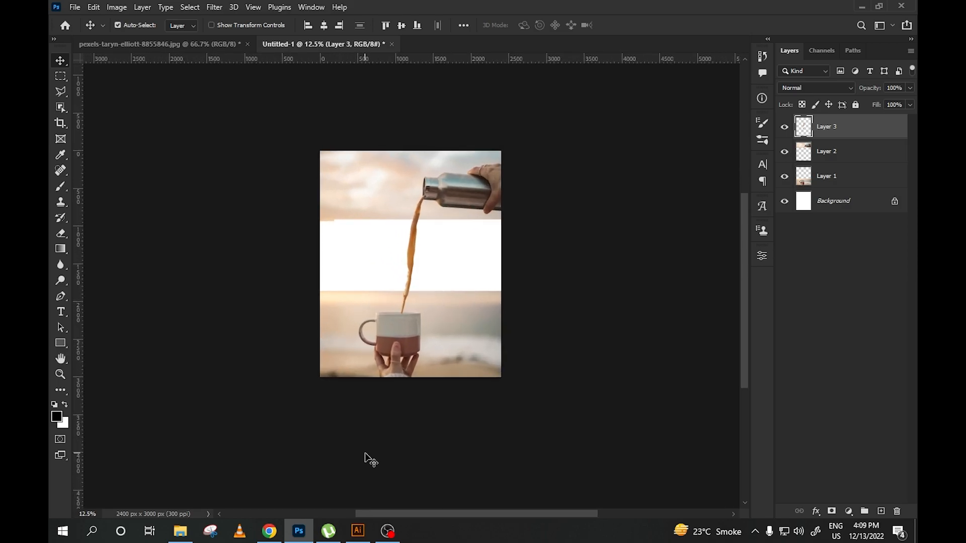
pyautogui.hotkey('ctrl', '+')
pyautogui.moveTo(438, 173); pyautogui.dragTo(437, 212)
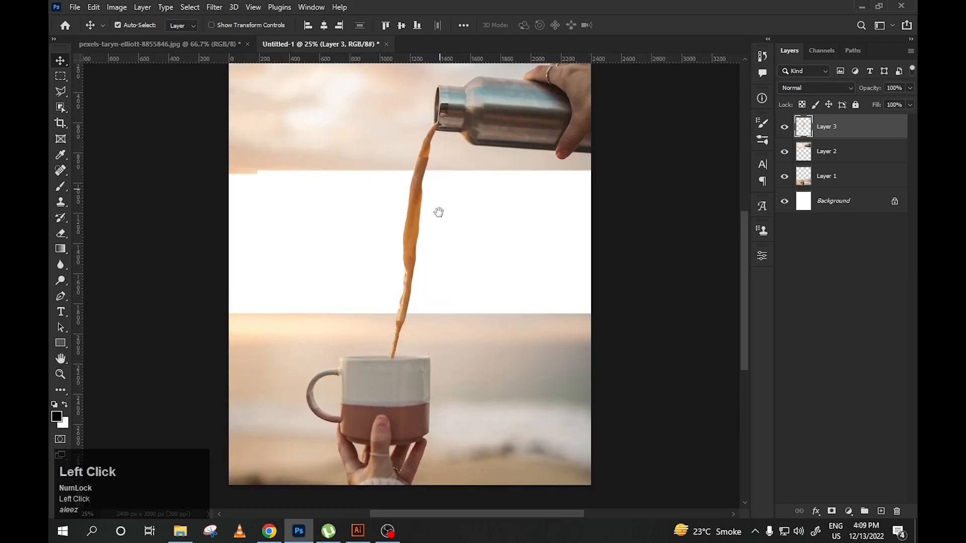
pyautogui.click(418, 214)
pyautogui.click(832, 511)
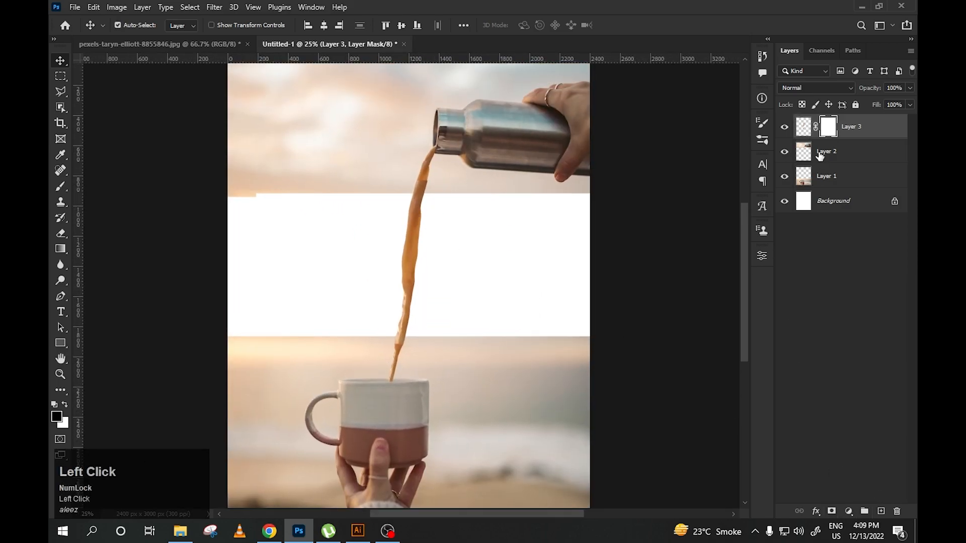
pyautogui.press('b')
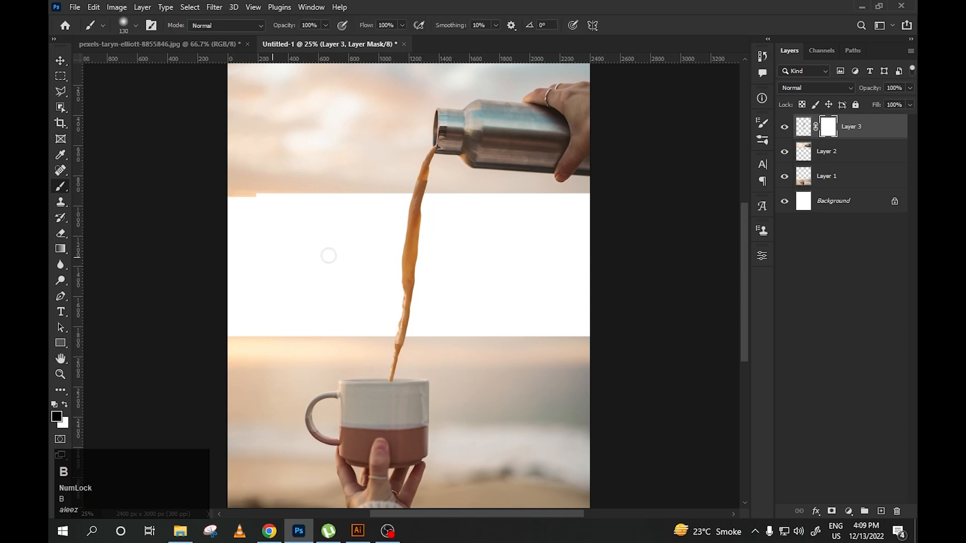
# - Blend the upper and lower ends of the stream into the photos by painting black on Layer 3's mask with a soft 186 px brush
pyautogui.keyDown('alt'); pyautogui.rightClick(416, 259); pyautogui.keyUp('alt')
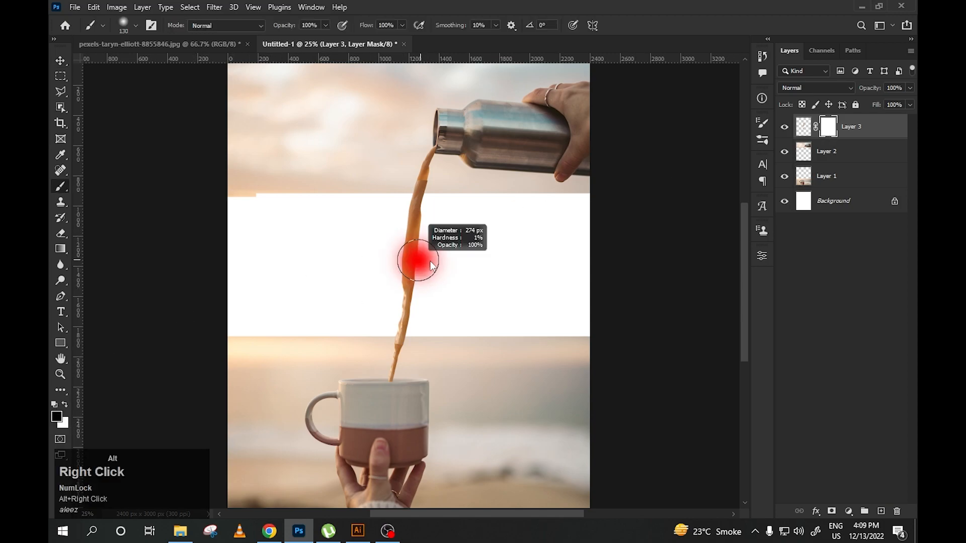
pyautogui.moveTo(433, 195); pyautogui.dragTo(438, 265)
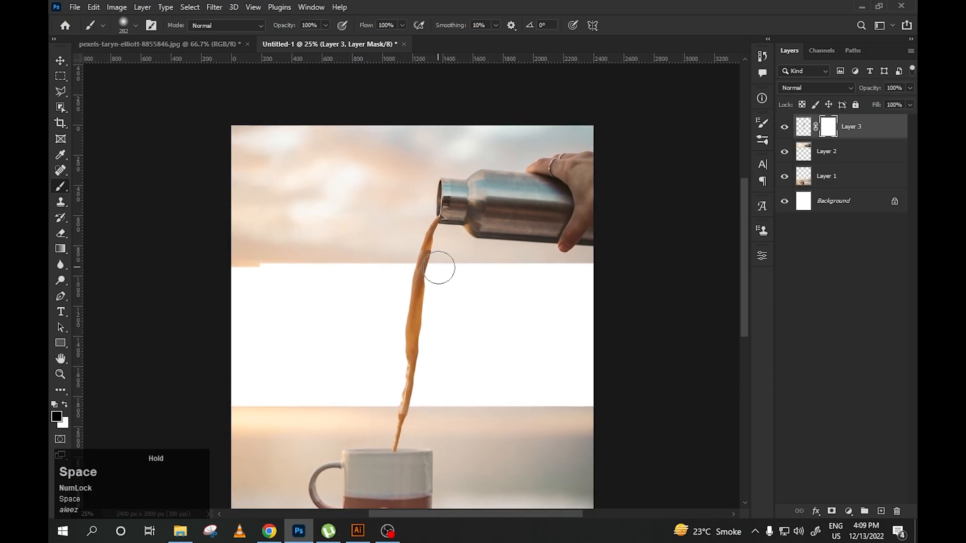
pyautogui.keyDown('ctrl'); pyautogui.click(442, 271); pyautogui.keyUp('ctrl')
pyautogui.moveTo(445, 218)
pyautogui.mouseDown()
pyautogui.moveTo(432, 218)
pyautogui.moveTo(473, 222)
pyautogui.moveTo(416, 225)
pyautogui.moveTo(461, 235)
pyautogui.moveTo(507, 158)
pyautogui.mouseUp()
pyautogui.hotkey('ctrl', 'z')
pyautogui.keyDown('alt'); pyautogui.rightClick(447, 221); pyautogui.keyUp('alt')
pyautogui.moveTo(405, 397); pyautogui.dragTo(380, 402)
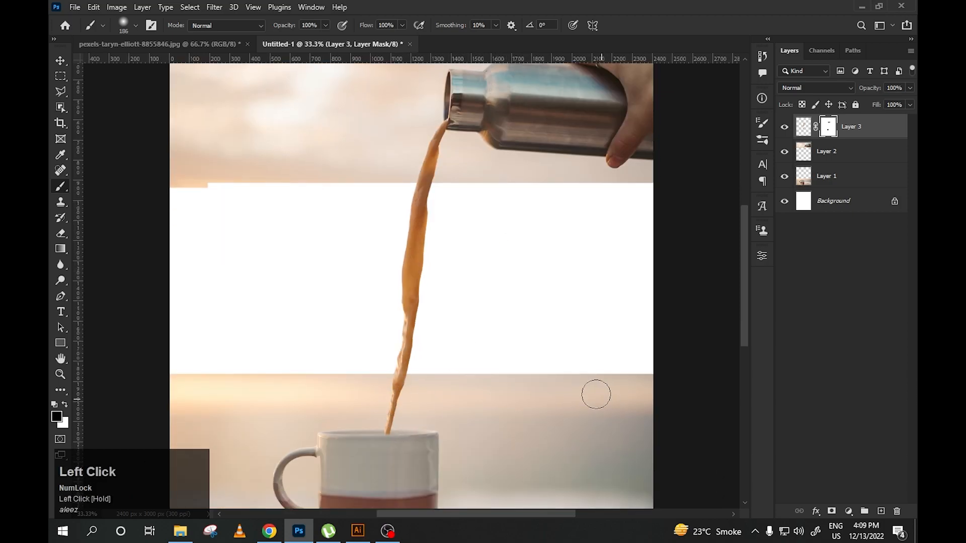
pyautogui.hotkey('ctrl', '+')
pyautogui.hotkey('ctrl', 'z')
pyautogui.moveTo(408, 451)
pyautogui.mouseDown()
pyautogui.moveTo(367, 458)
pyautogui.moveTo(395, 454)
pyautogui.mouseUp()
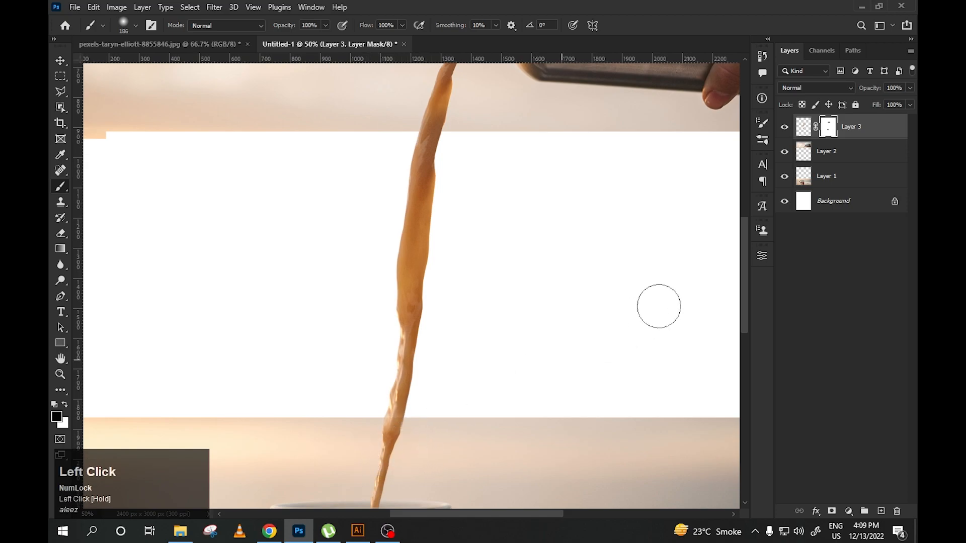
# - Lighten the upper part of the stream on Layer 3's image with the Dodge tool at a 200 px brush size
pyautogui.click(797, 132)
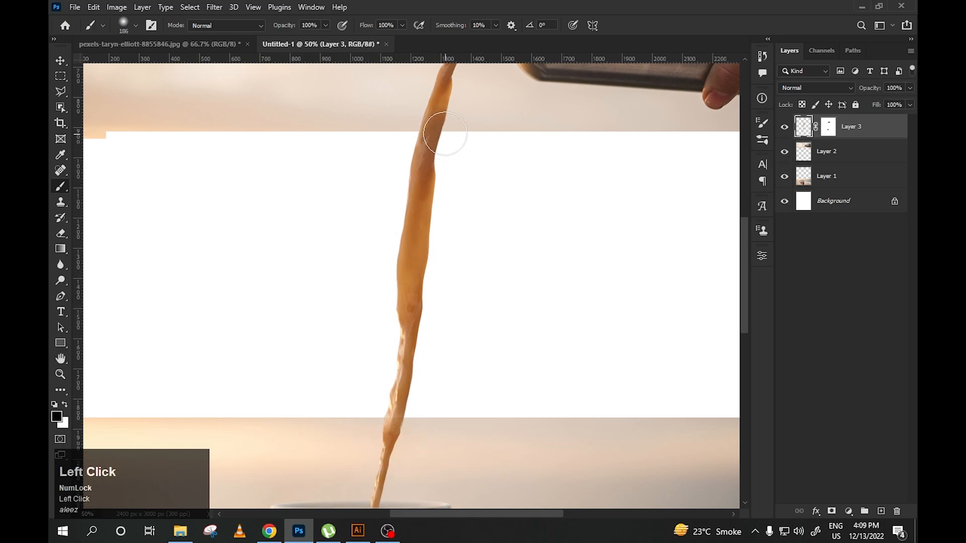
pyautogui.scroll(-2, 443, 138)
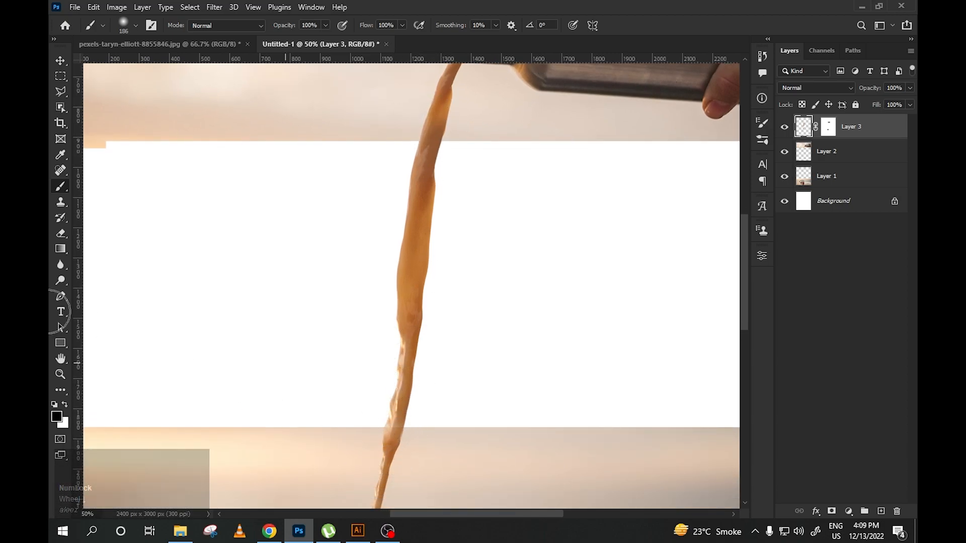
pyautogui.rightClick(59, 281)
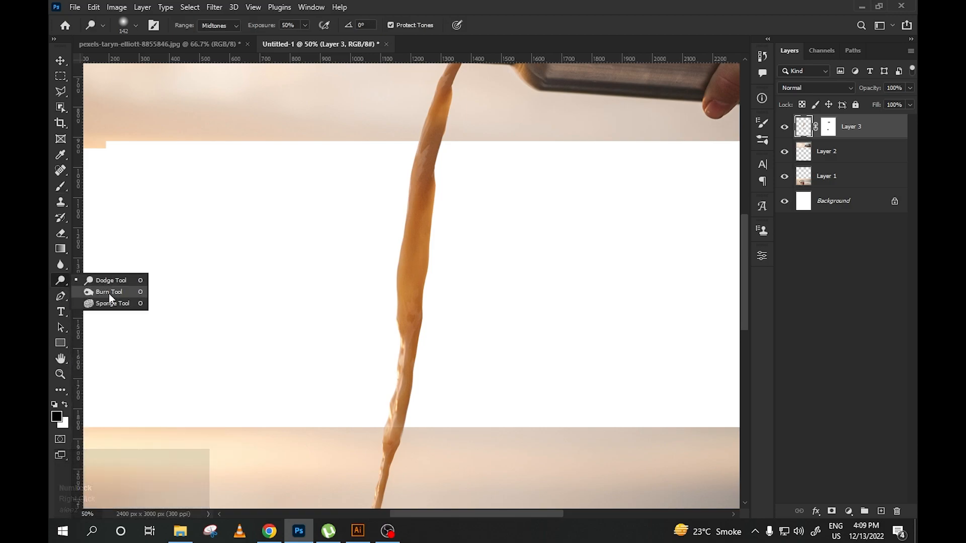
pyautogui.click(102, 279)
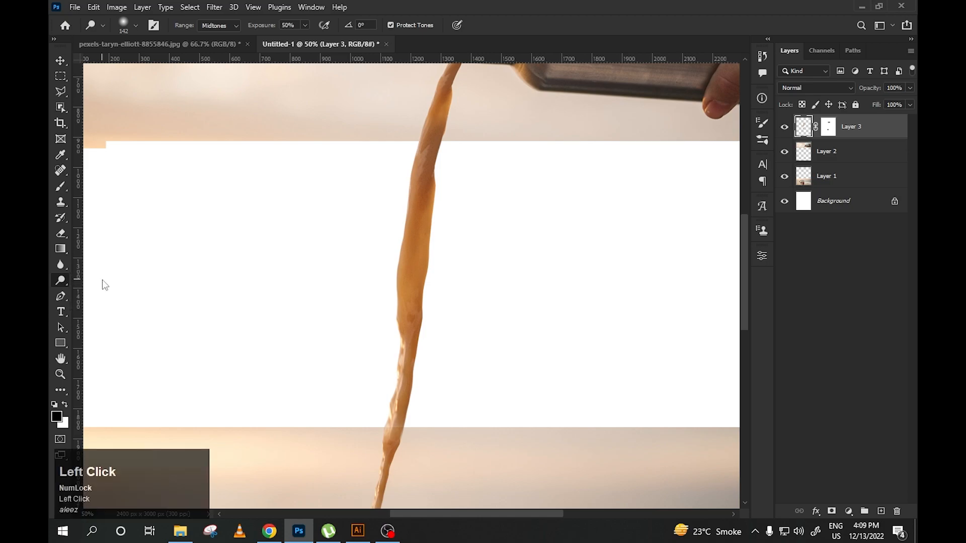
pyautogui.press(']')
pyautogui.press(']')
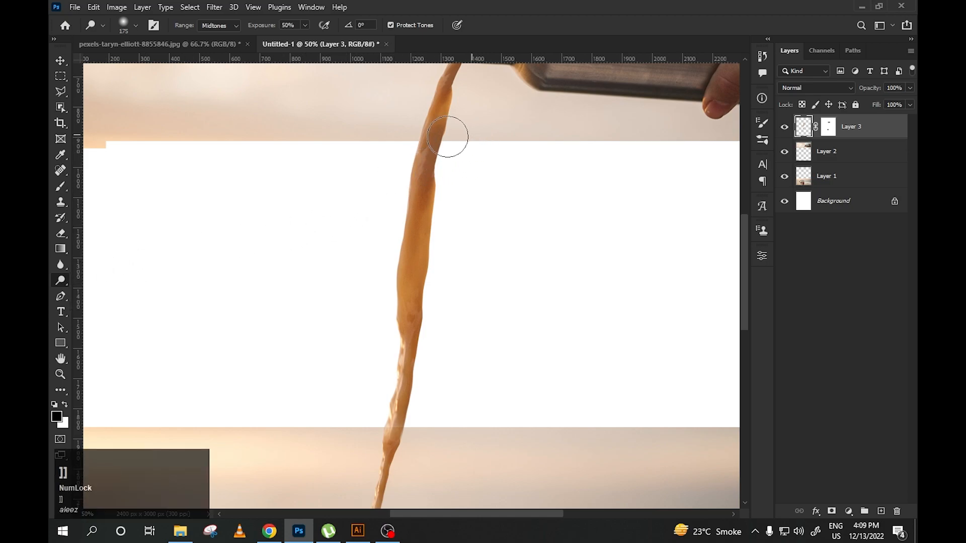
pyautogui.moveTo(446, 172); pyautogui.dragTo(401, 211)
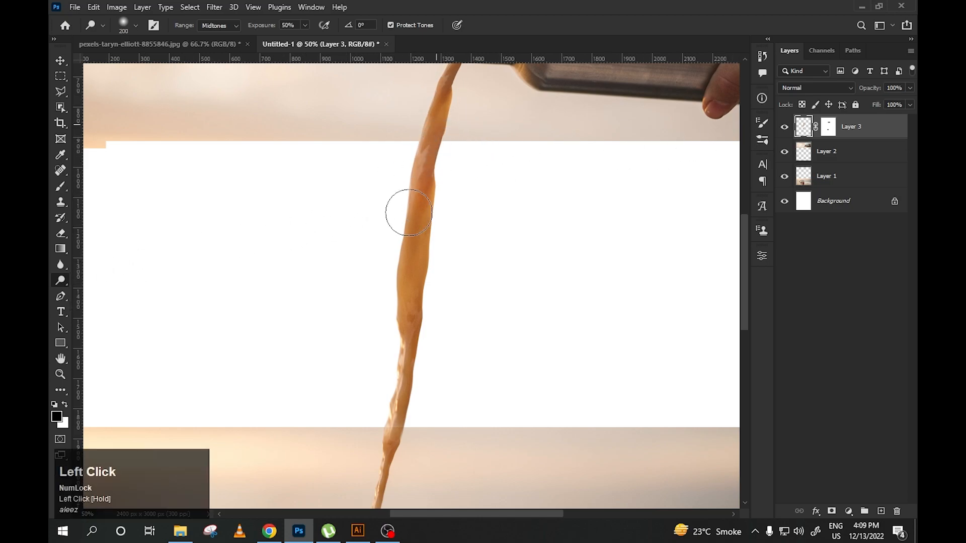
# - Darken the lower part of the stream where it crosses the white band's lower edge with the Burn tool
pyautogui.rightClick(61, 281)
pyautogui.click(104, 293)
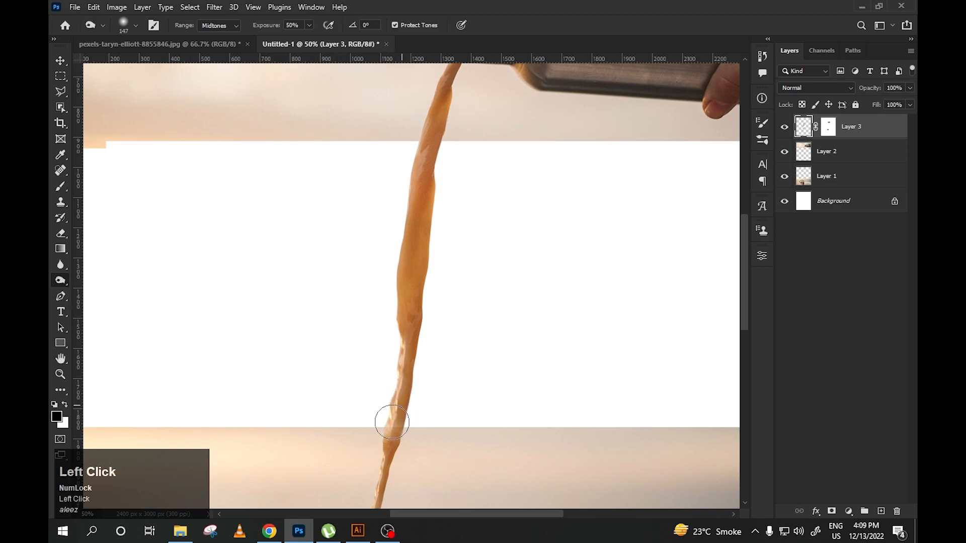
pyautogui.moveTo(402, 429)
pyautogui.mouseDown()
pyautogui.moveTo(399, 438)
pyautogui.moveTo(410, 431)
pyautogui.mouseUp()
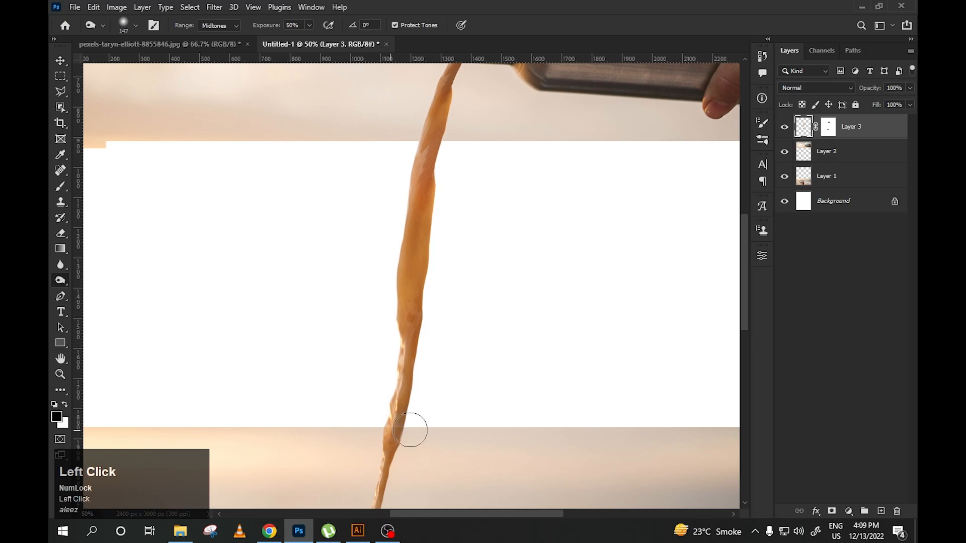
# - Restore the stream at the white band's lower edge by painting white on Layer 3's mask with a 49 px brush
pyautogui.keyDown('ctrl'); pyautogui.click(477, 443); pyautogui.keyUp('ctrl')
pyautogui.moveTo(476, 442); pyautogui.dragTo(464, 382)
pyautogui.click(828, 127)
pyautogui.press('x')
pyautogui.press('b')
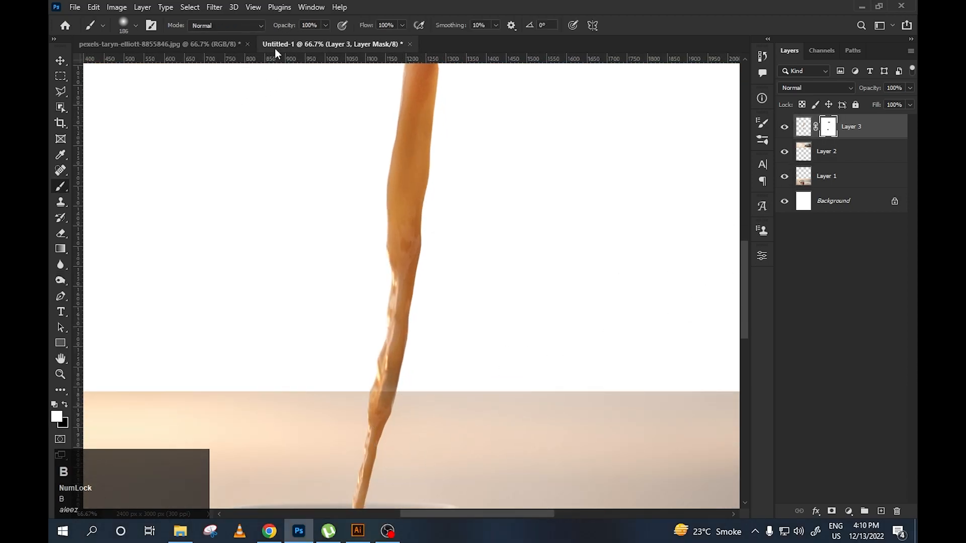
pyautogui.keyDown('alt'); pyautogui.rightClick(390, 292); pyautogui.keyUp('alt')
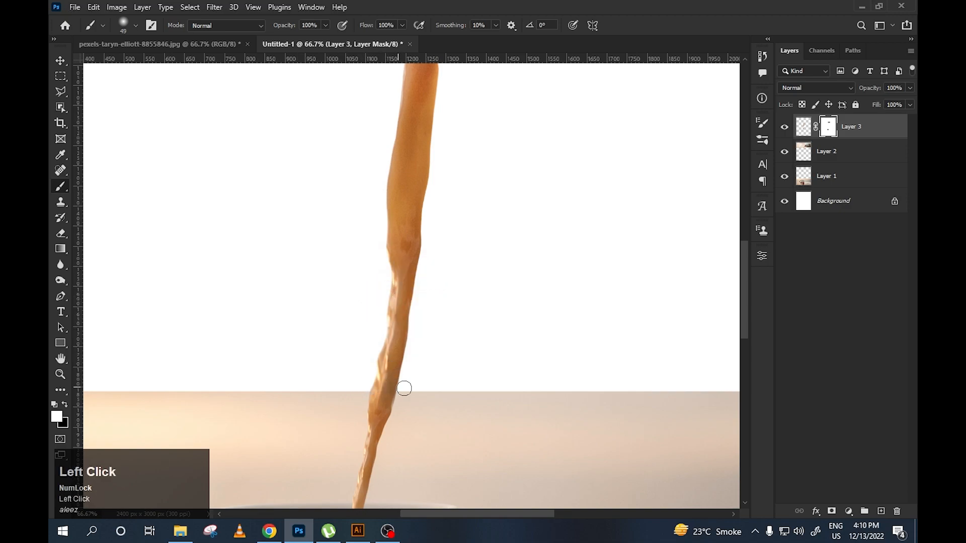
pyautogui.hotkey('ctrl', '-')
pyautogui.hotkey('ctrl', '-')
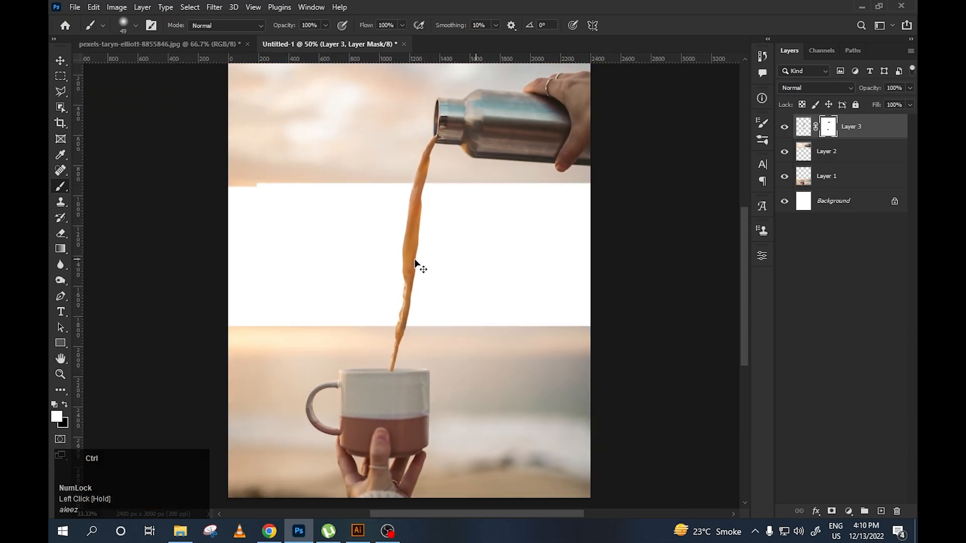
pyautogui.hotkey('ctrl', '-')
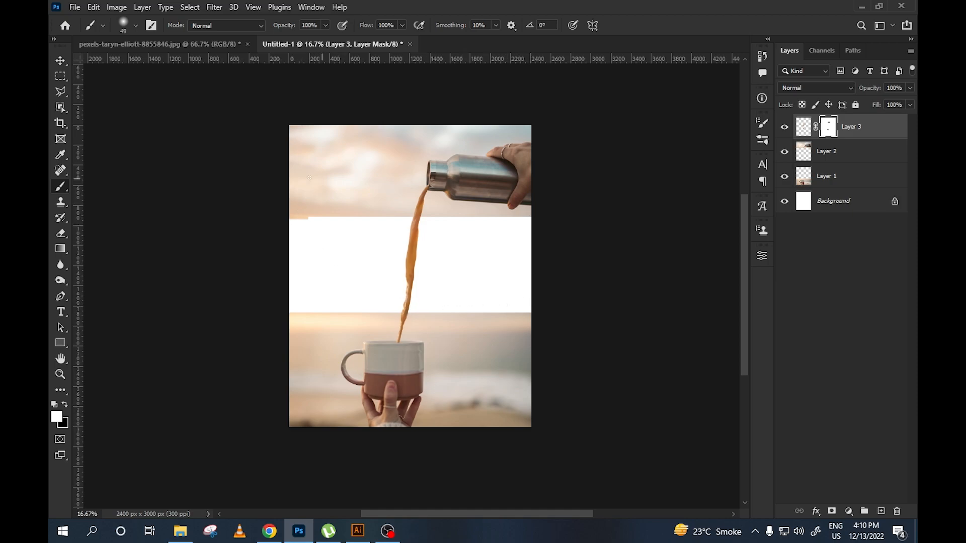
# - Draw a white 2400 × 972 px rectangle over the middle band and place its layer directly above Layer 2
pyautogui.click(61, 61)
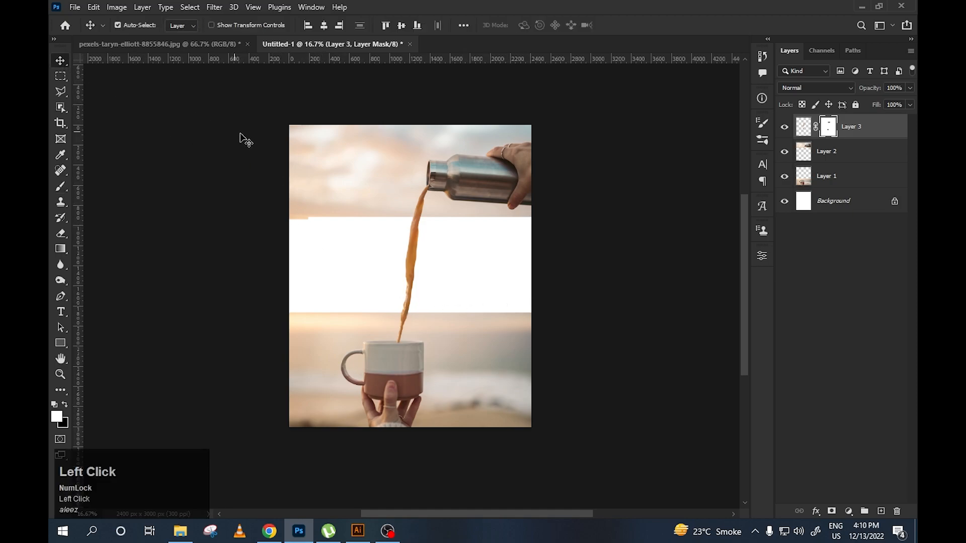
pyautogui.click(459, 179)
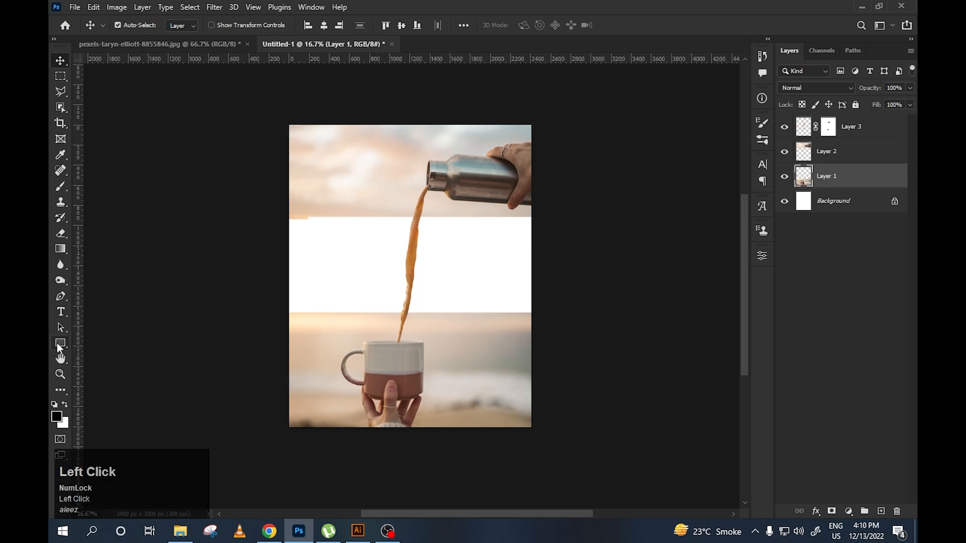
pyautogui.click(60, 345)
pyautogui.moveTo(287, 217); pyautogui.dragTo(517, 313)
pyautogui.moveTo(530, 314); pyautogui.dragTo(531, 314)
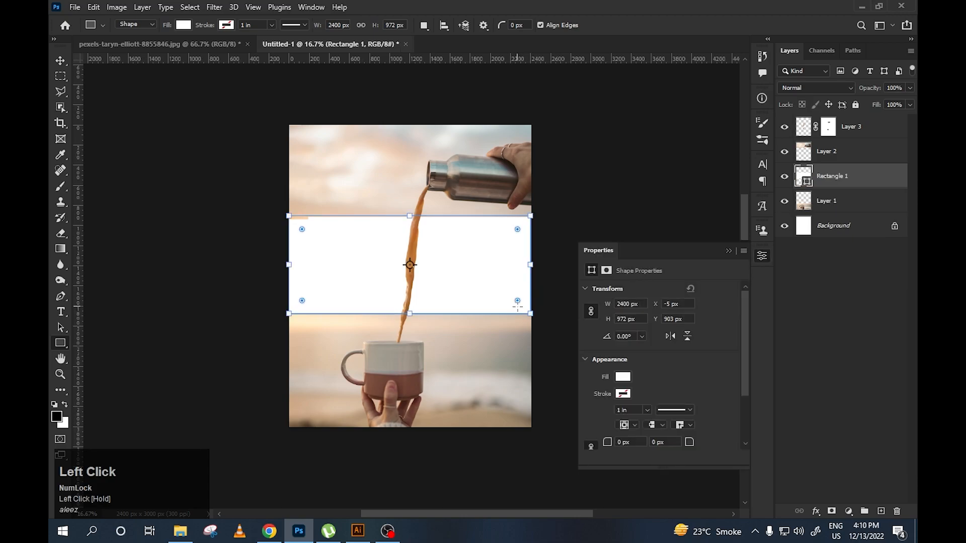
pyautogui.moveTo(830, 176); pyautogui.dragTo(833, 164)
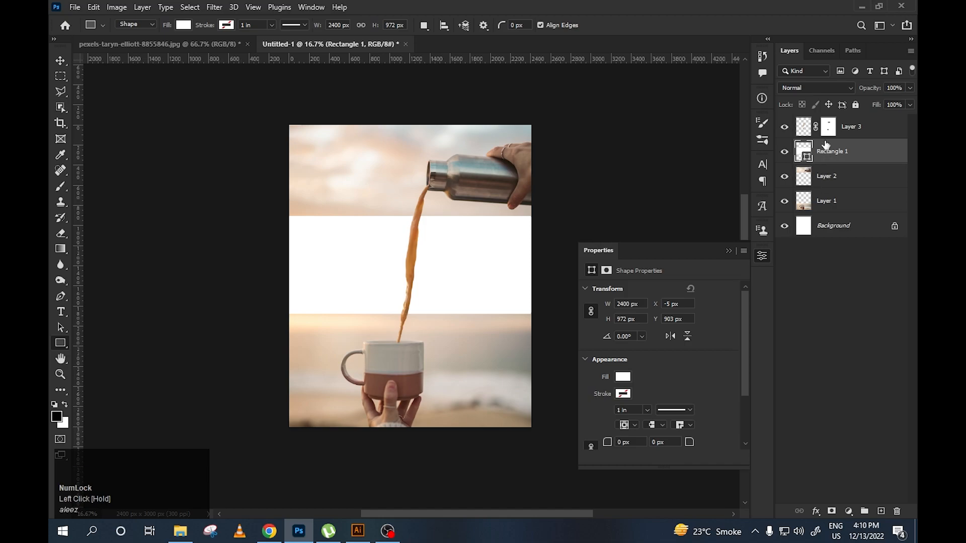
# - Rename the coffee stream's layer, Layer 3, to "tea"
pyautogui.press('v')
pyautogui.click(416, 235)
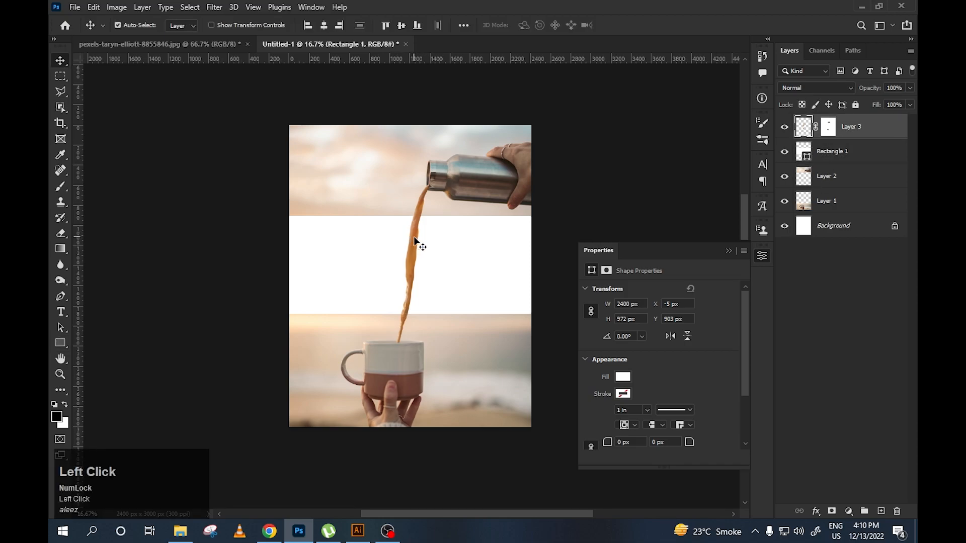
pyautogui.doubleClick(855, 127)
pyautogui.write('tea')
pyautogui.press('Return')
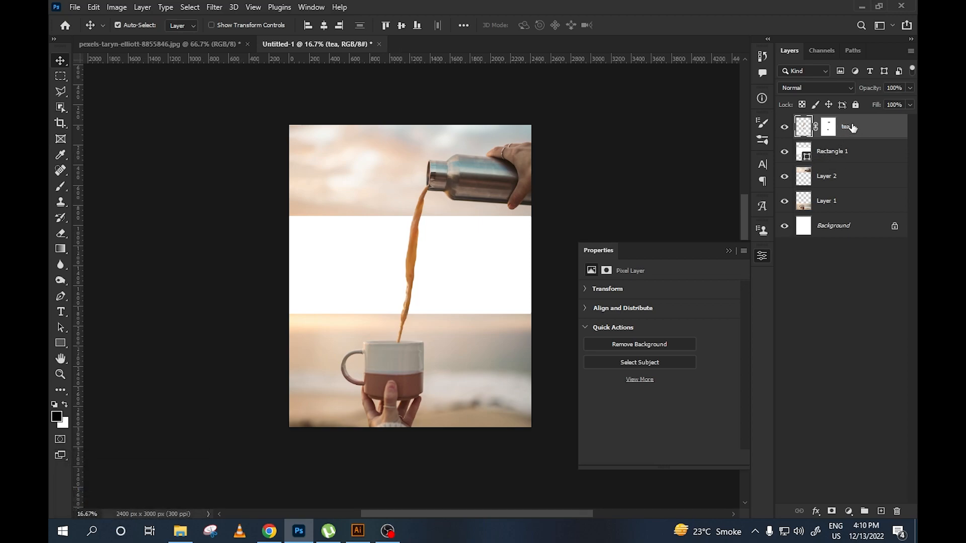
pyautogui.moveTo(849, 130)
pyautogui.mouseDown()
pyautogui.moveTo(851, 161)
pyautogui.moveTo(849, 125)
pyautogui.mouseUp()
# - Open the 73 PSD template from the Cofee Poster folder on the desktop
pyautogui.click(180, 535)
pyautogui.click(180, 534)
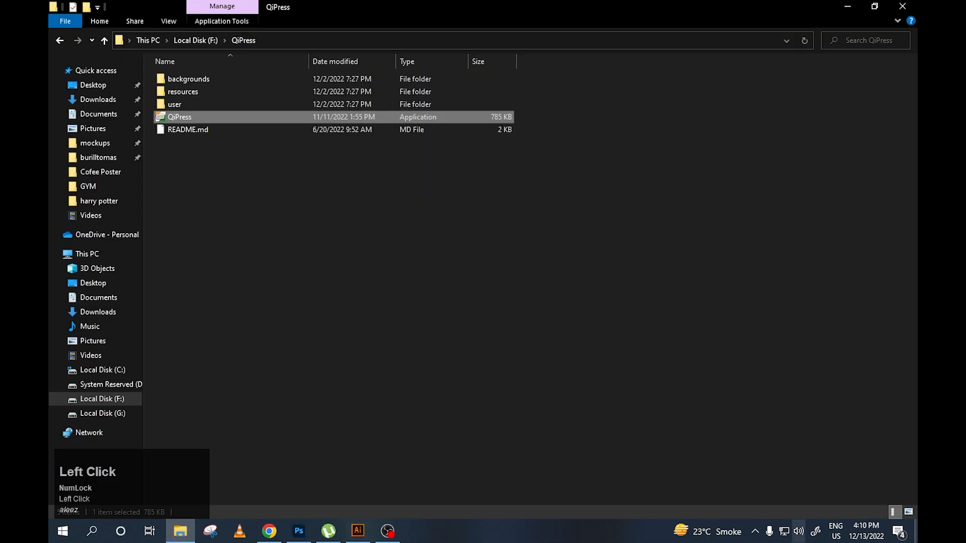
pyautogui.doubleClick(342, 468)
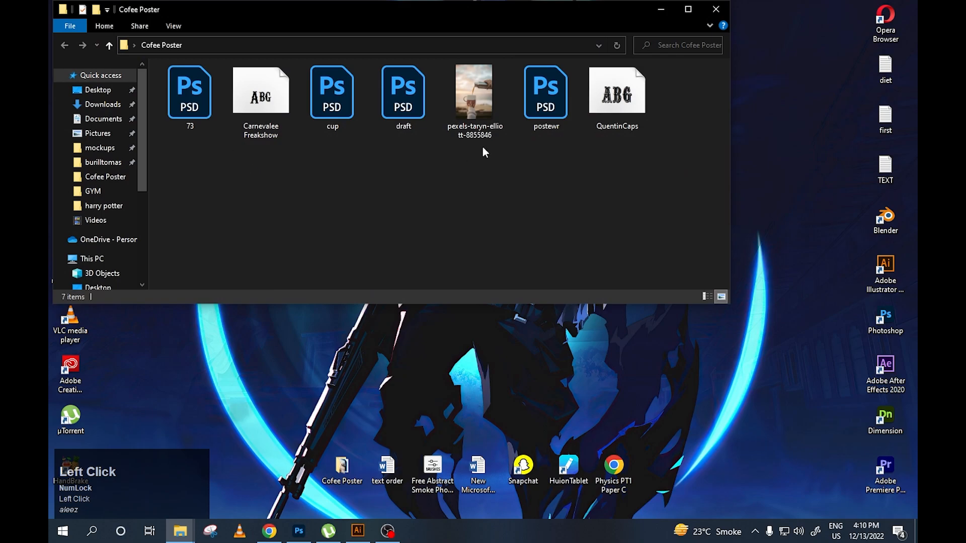
pyautogui.doubleClick(191, 98)
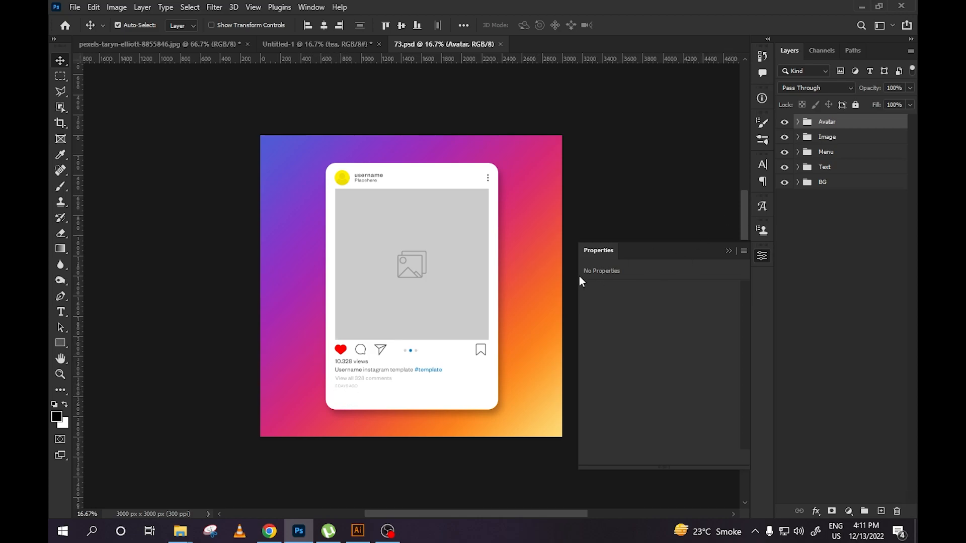
# - Delete the gradient fill, the grey fill and the white card shape from the template's BG group
pyautogui.click(566, 276)
pyautogui.click(728, 251)
pyautogui.moveTo(618, 212); pyautogui.dragTo(541, 307)
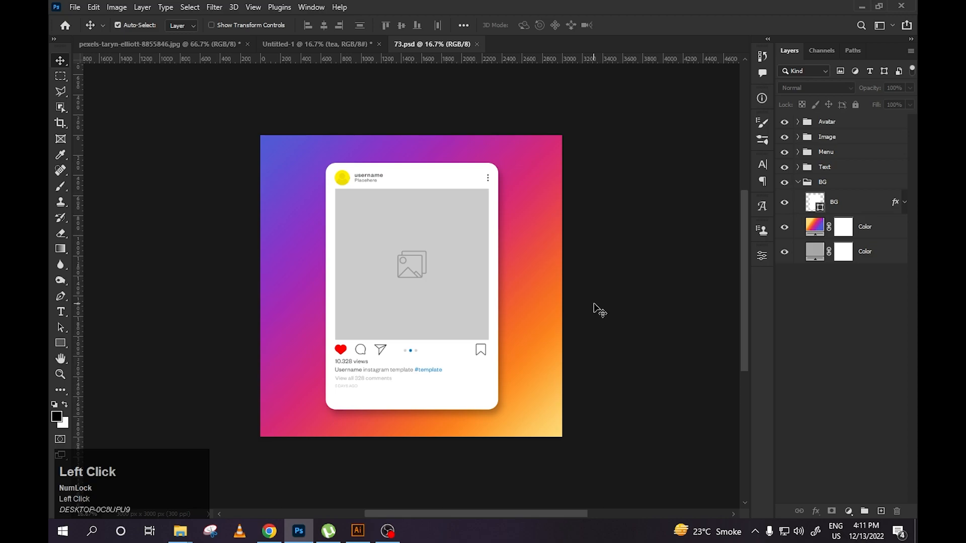
pyautogui.click(545, 315)
pyautogui.press('Delete')
pyautogui.press('Delete')
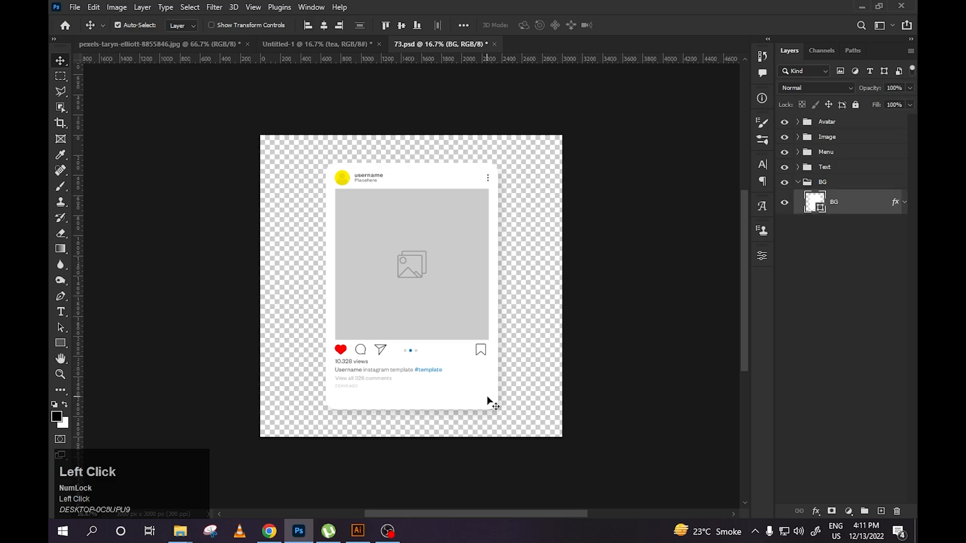
pyautogui.press('Delete')
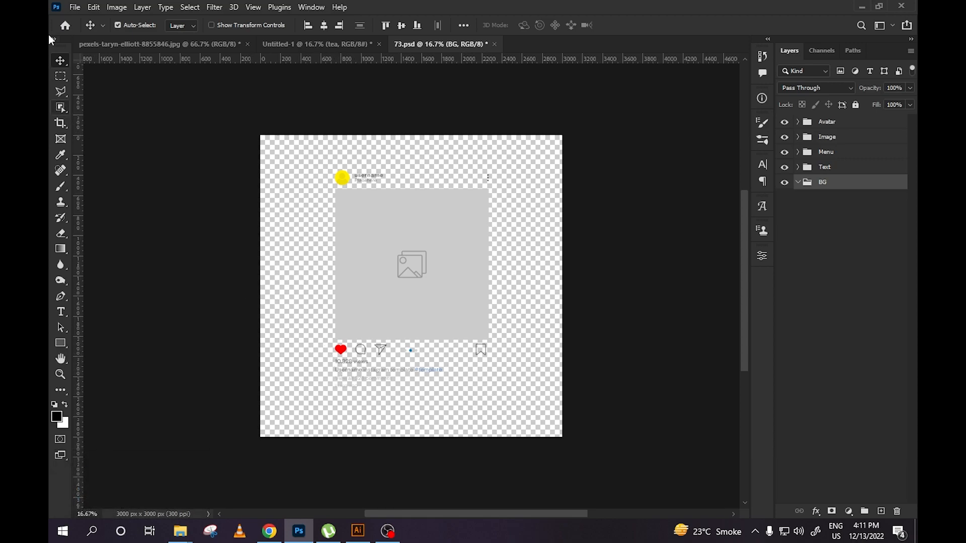
# - Group the icons, slide dots and text lines below the template's image placeholder, leaving the group visible
pyautogui.click(326, 344)
pyautogui.moveTo(326, 343); pyautogui.dragTo(431, 368)
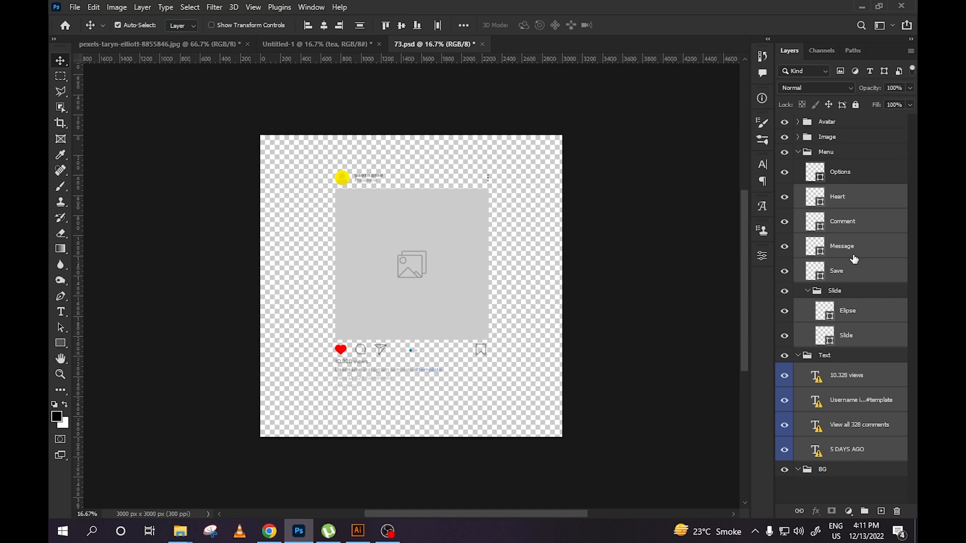
pyautogui.hotkey('ctrl', 'g')
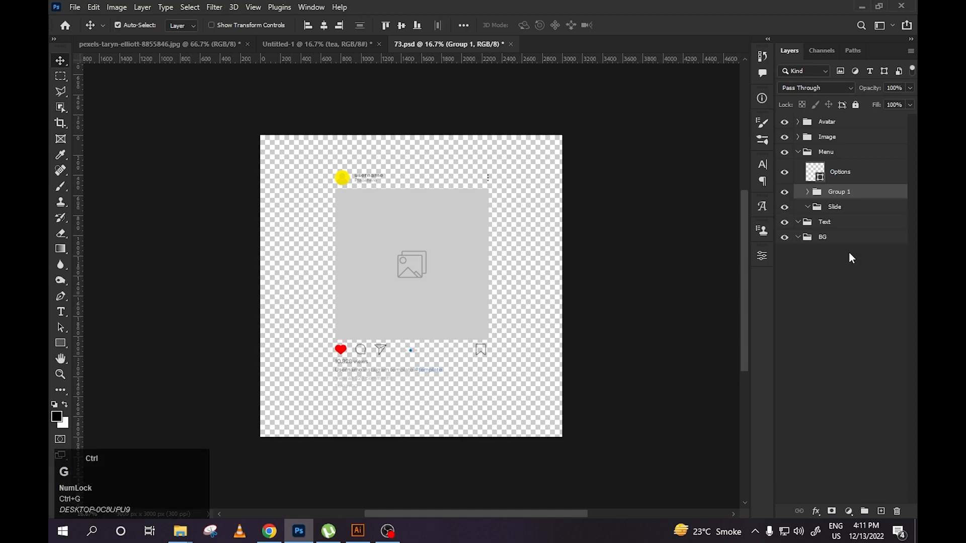
pyautogui.click(785, 194)
pyautogui.click(785, 193)
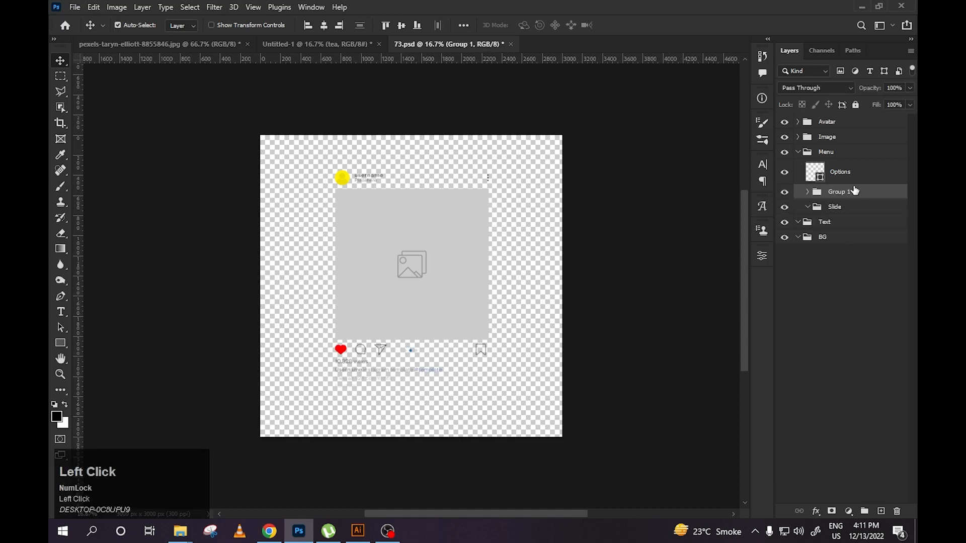
# - Copy Group 1 into the Untitled-1 document over the white band and place it directly below the tea layer
pyautogui.moveTo(850, 194); pyautogui.dragTo(402, 253)
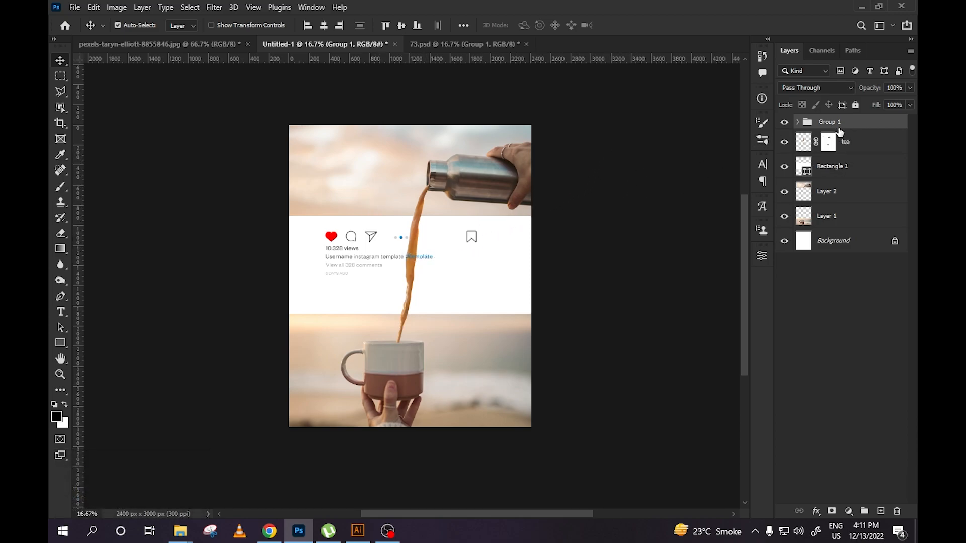
pyautogui.moveTo(840, 130); pyautogui.dragTo(838, 153)
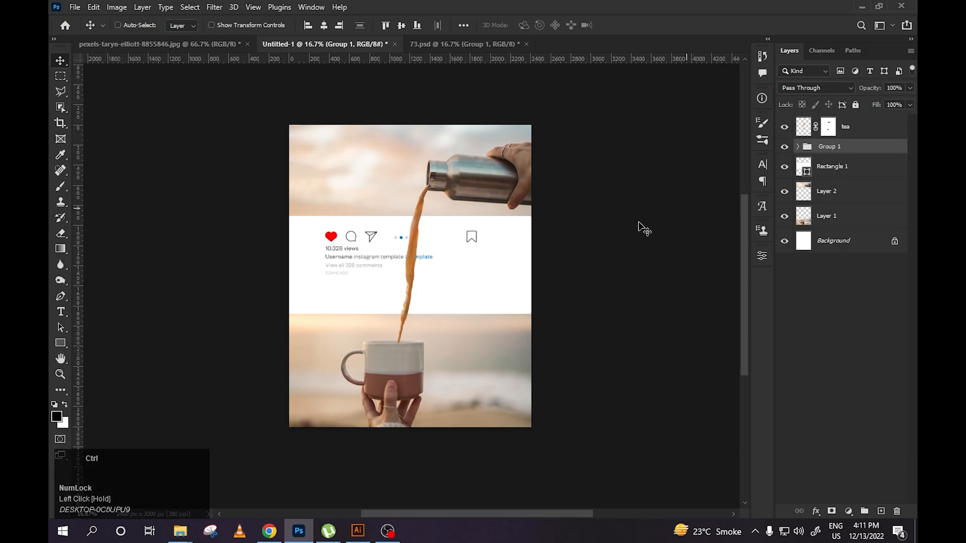
# - Enlarge Group 1 from its centre and position it to span nearly the full width of the white band
pyautogui.hotkey('ctrl', 't')
pyautogui.click(597, 253)
pyautogui.moveTo(446, 255); pyautogui.dragTo(452, 259)
pyautogui.press('alt')
pyautogui.moveTo(494, 287); pyautogui.dragTo(517, 303)
pyautogui.press('Return')
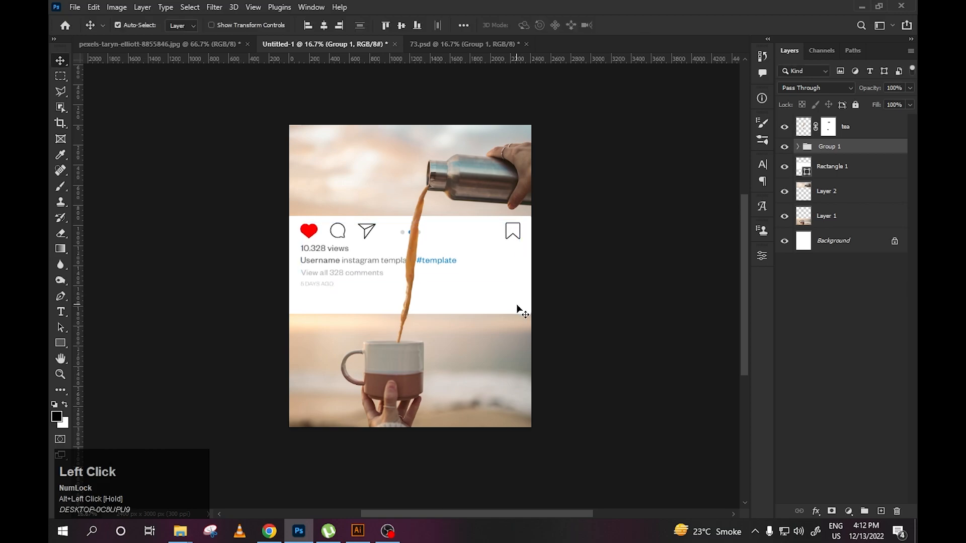
# - Shrink Group 1 slightly from its centre so the icons and text sit inside the white band with wider side margins
pyautogui.hotkey('ctrl', 't')
pyautogui.click(597, 248)
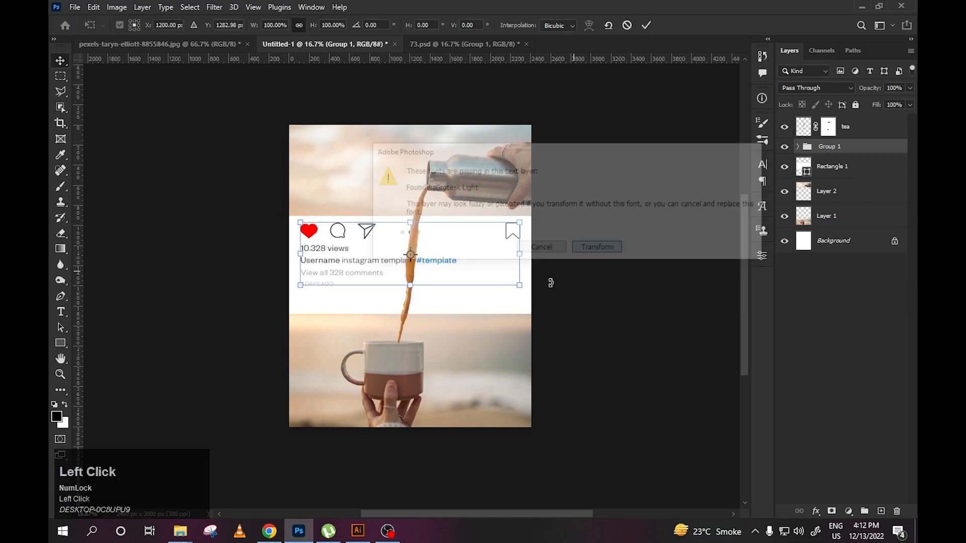
pyautogui.moveTo(520, 286); pyautogui.dragTo(511, 281)
pyautogui.press('Return')
# - Lock the Rectangle 1 layer that forms the white band and clear the layer selection
pyautogui.click(493, 276)
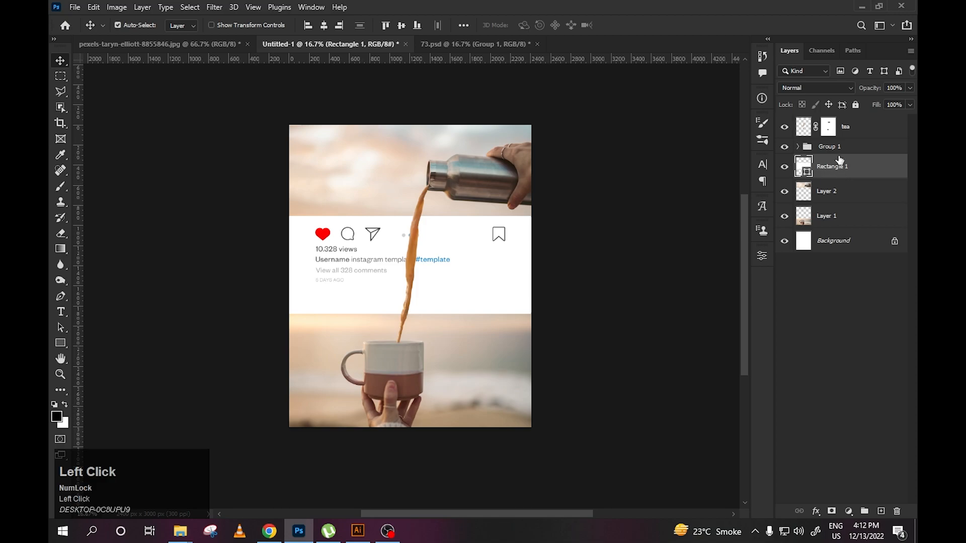
pyautogui.click(856, 104)
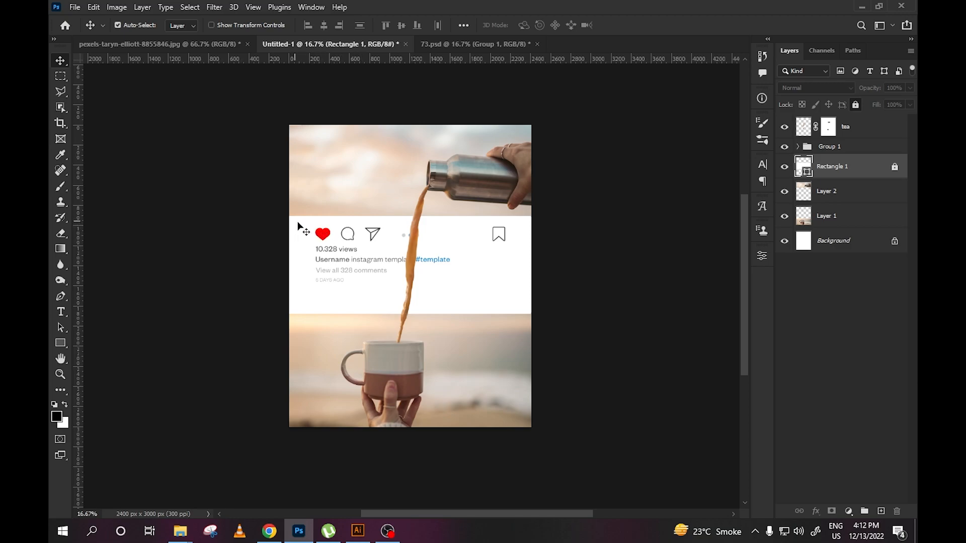
pyautogui.click(322, 235)
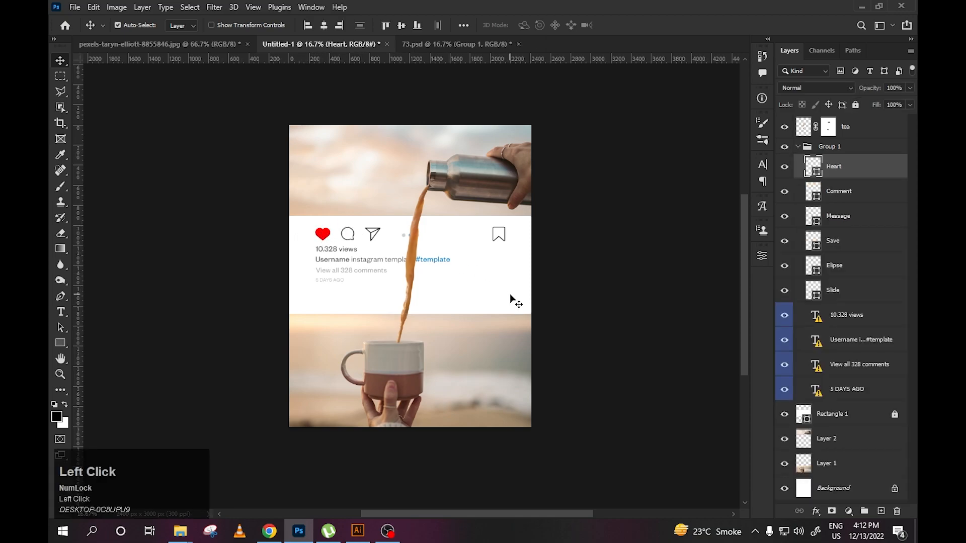
pyautogui.click(610, 262)
pyautogui.moveTo(610, 262); pyautogui.dragTo(509, 274)
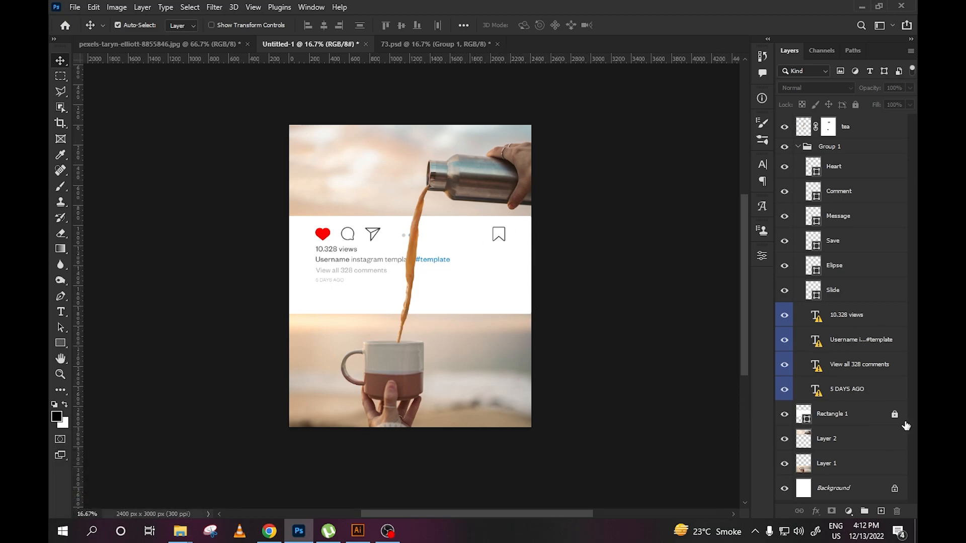
# - Move the heart, comment and message icons together up and outward to the white band's upper-left corner
pyautogui.moveTo(299, 222); pyautogui.dragTo(355, 235)
pyautogui.hotkey('ctrl', 't')
pyautogui.press('Return')
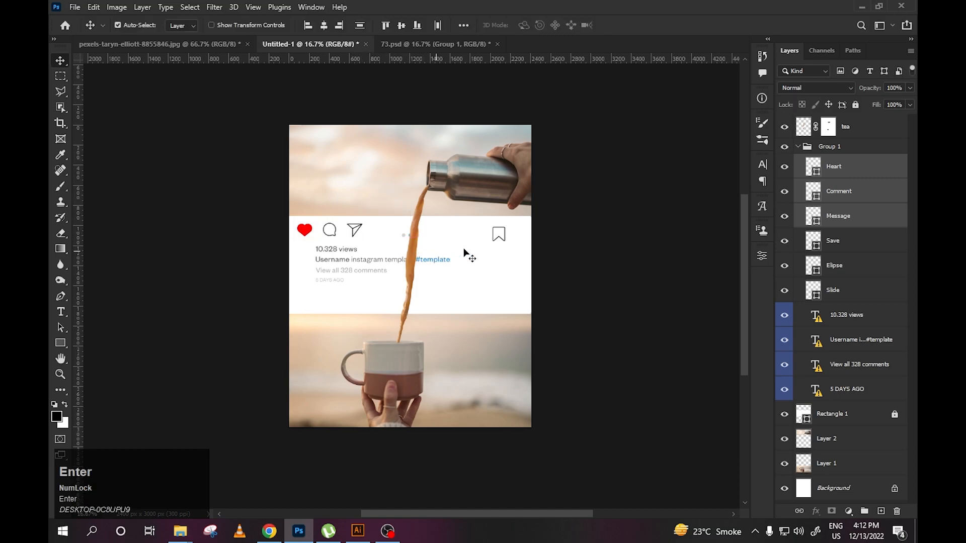
# - Move the Save bookmark icon outward to the white band's right margin, level with the heart, comment and message icons
pyautogui.click(497, 236)
pyautogui.hotkey('ctrl', 't')
pyautogui.press('Return')
pyautogui.click(532, 252)
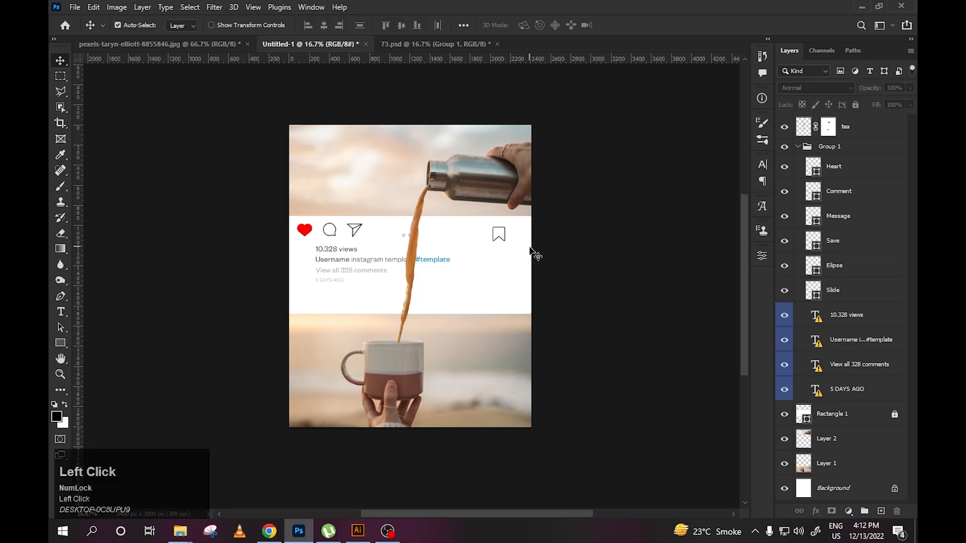
pyautogui.hotkey('ctrl', '+')
pyautogui.click(540, 208)
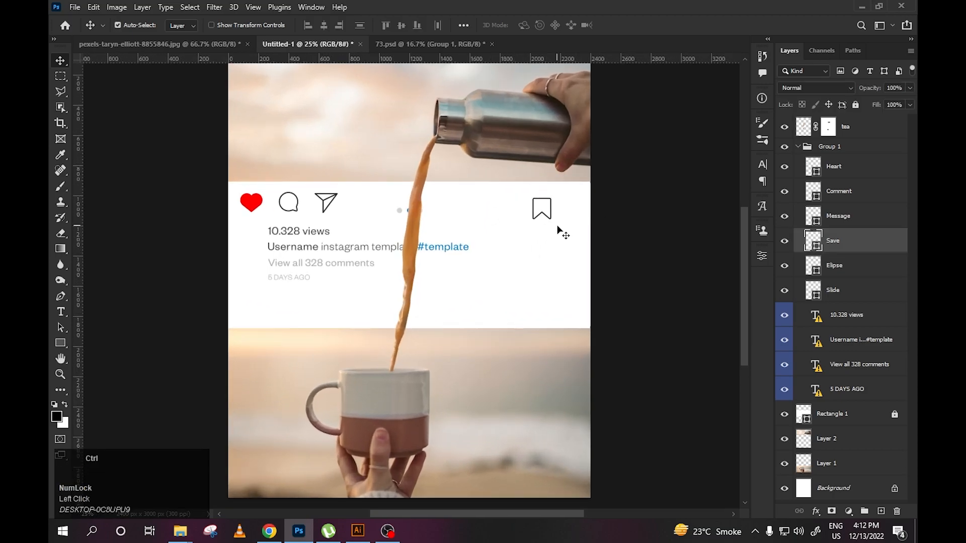
pyautogui.hotkey('ctrl', 't')
pyautogui.moveTo(543, 209); pyautogui.dragTo(567, 203)
pyautogui.press('Return')
# - Move the four text lines left by about 152 px and nudge them into line with the heart icon's left edge
pyautogui.moveTo(263, 229); pyautogui.dragTo(337, 268)
pyautogui.hotkey('ctrl', 't')
pyautogui.click(593, 249)
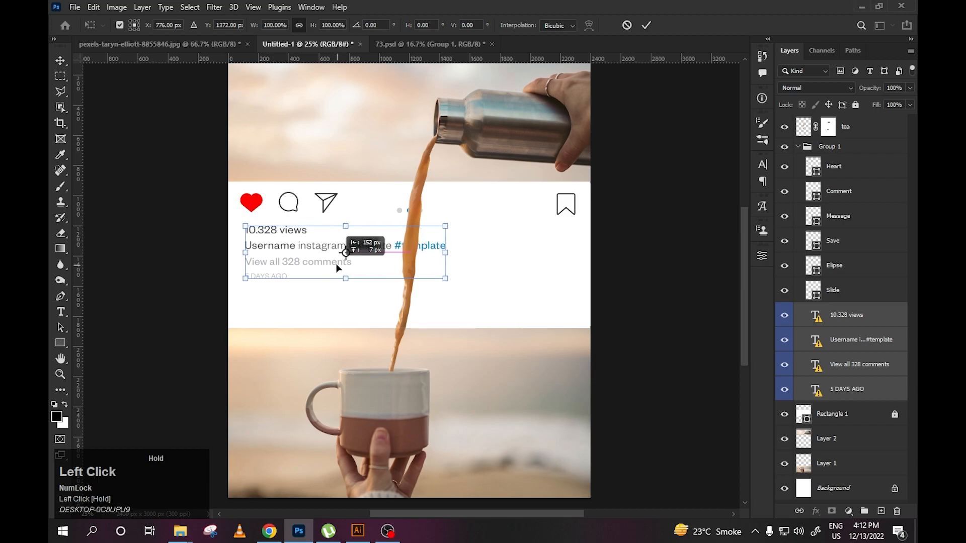
pyautogui.press('Return')
pyautogui.press('Left')
pyautogui.press('Left')
pyautogui.press('Left')
pyautogui.moveTo(385, 210); pyautogui.dragTo(418, 221)
pyautogui.hotkey('ctrl', 't')
pyautogui.hotkey('ctrl', 'z')
pyautogui.click(400, 210)
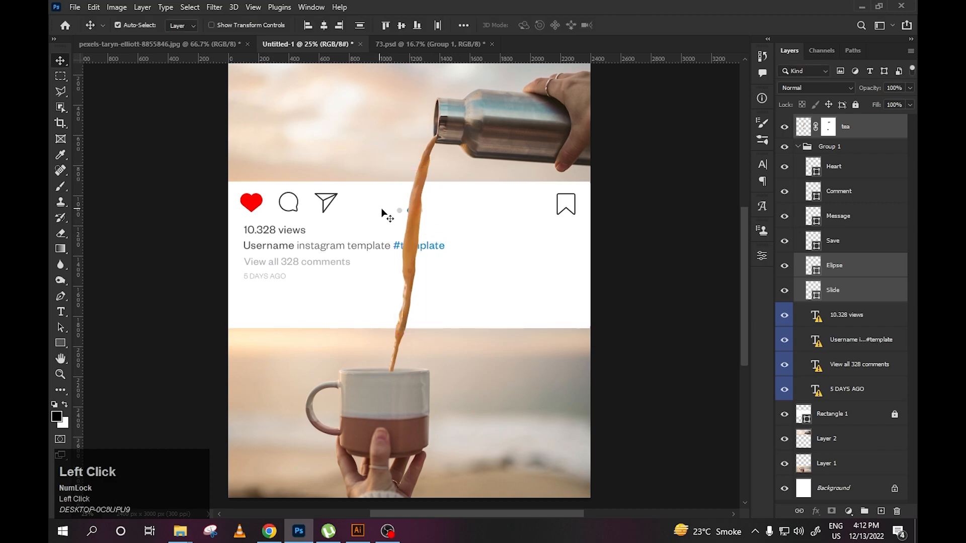
pyautogui.hotkey('ctrl', 't')
pyautogui.moveTo(411, 211); pyautogui.dragTo(410, 222)
pyautogui.hotkey('ctrl', 'z')
pyautogui.press('Escape')
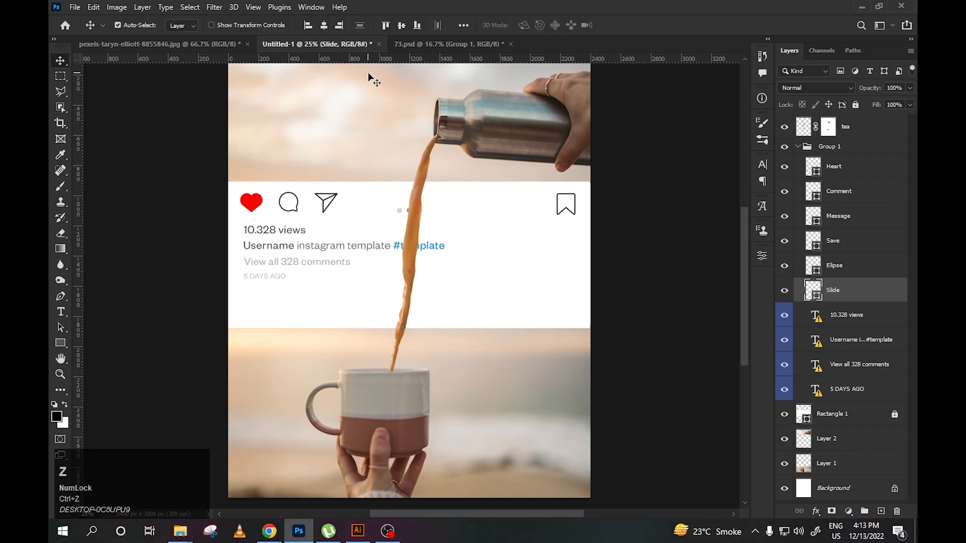
# - Centre the Slide layer horizontally on the canvas, then raise Slide and Elipse together to the height of the post icons
pyautogui.click(464, 25)
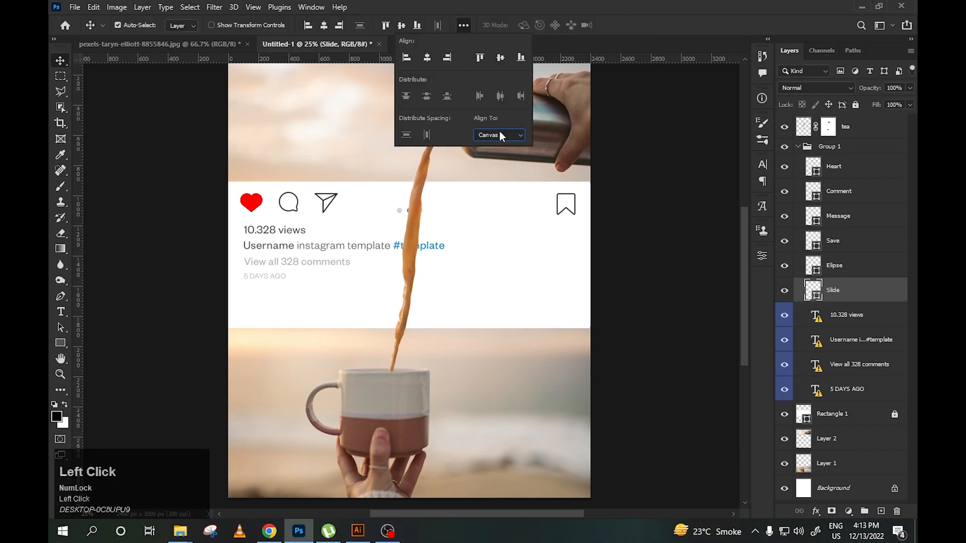
pyautogui.click(324, 25)
pyautogui.press('Up')
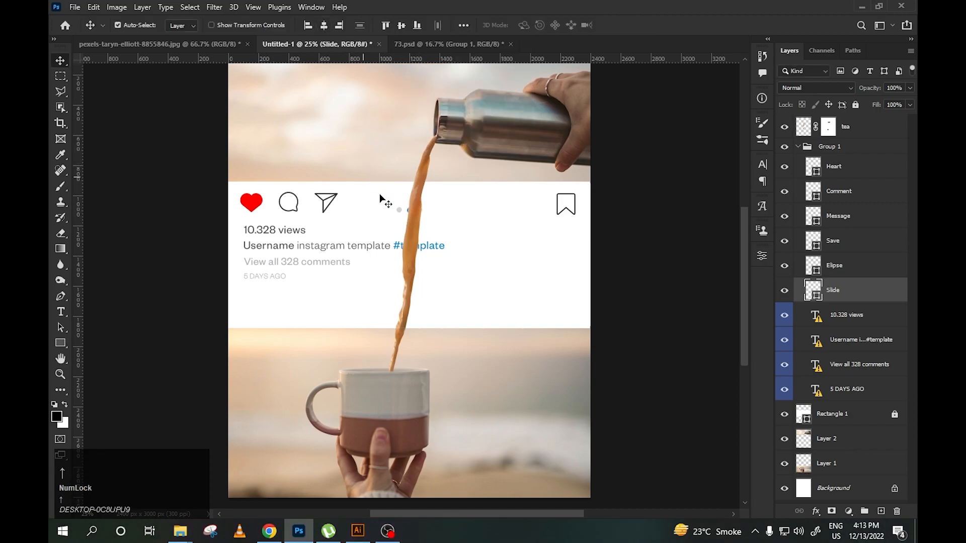
pyautogui.hotkey('ctrl', 'z')
pyautogui.keyDown('ctrl'); pyautogui.click(825, 270); pyautogui.keyUp('ctrl')
pyautogui.press('Up')
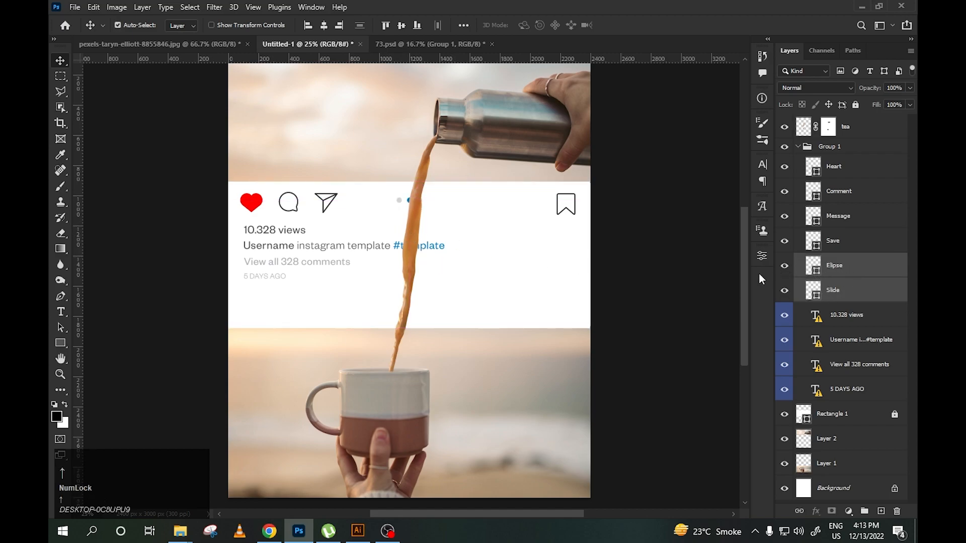
pyautogui.press('Down')
# - Scale the four text lines down to about 96% while keeping their upper-left corner in place
pyautogui.click(247, 257)
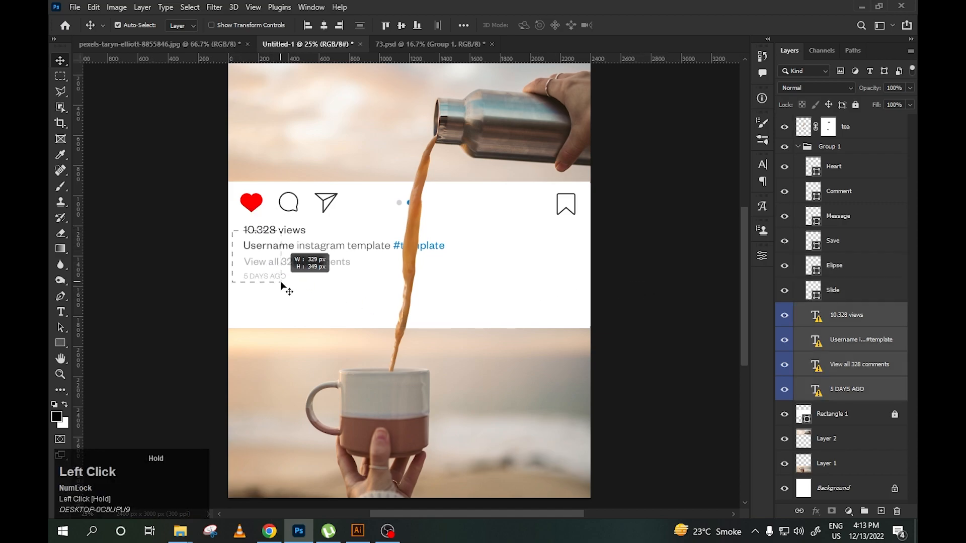
pyautogui.hotkey('ctrl', 't')
pyautogui.click(600, 250)
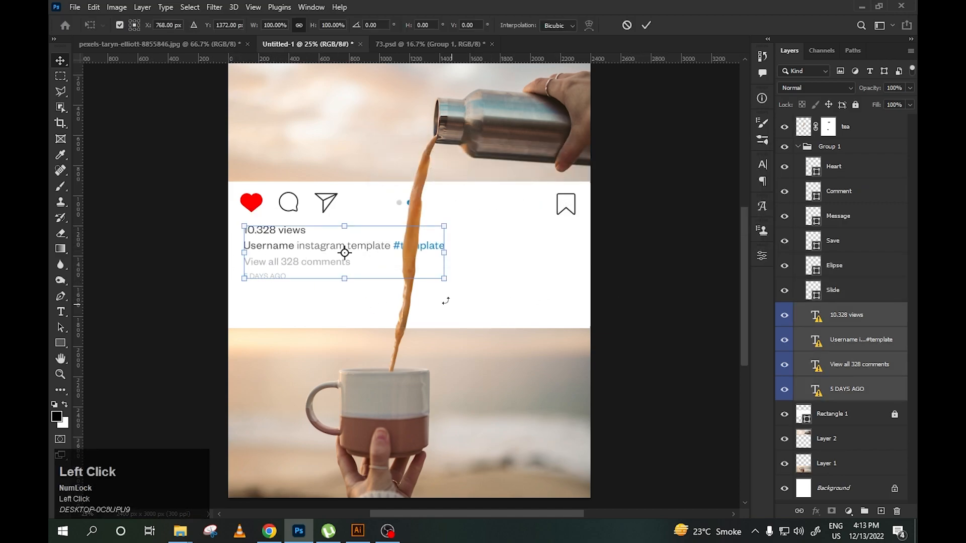
pyautogui.moveTo(447, 284); pyautogui.dragTo(437, 282)
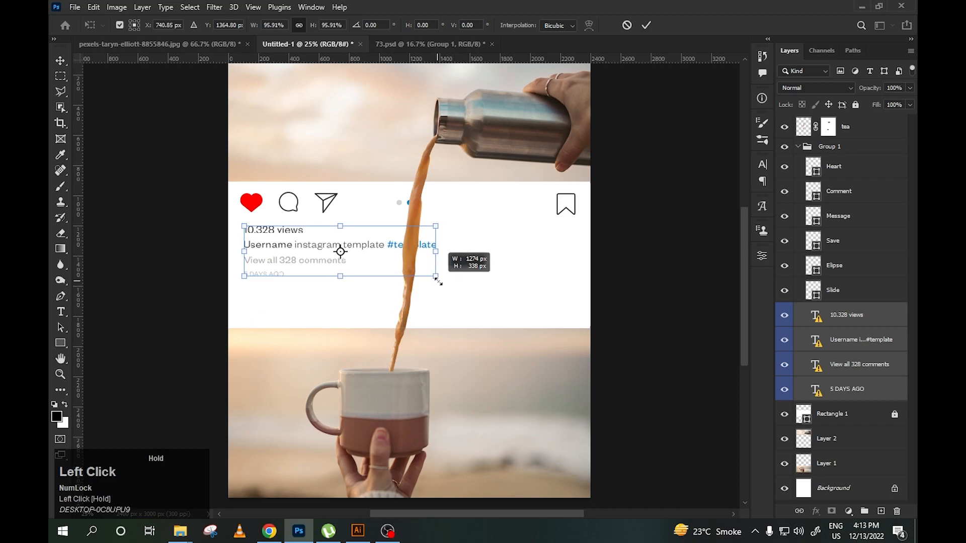
pyautogui.press('Return')
# - Replace the missing fonts in the caption line and change its word Username to az_styluz
pyautogui.click(299, 257)
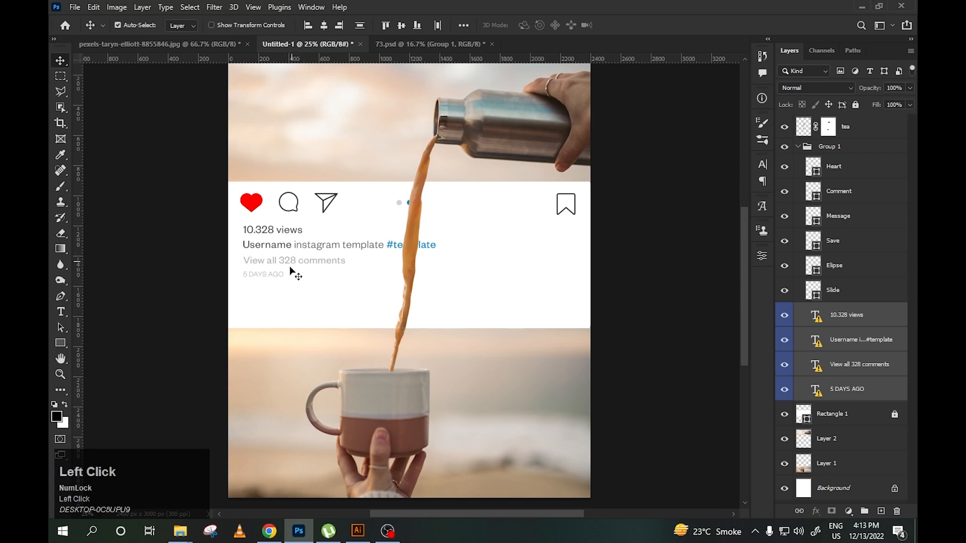
pyautogui.doubleClick(280, 246)
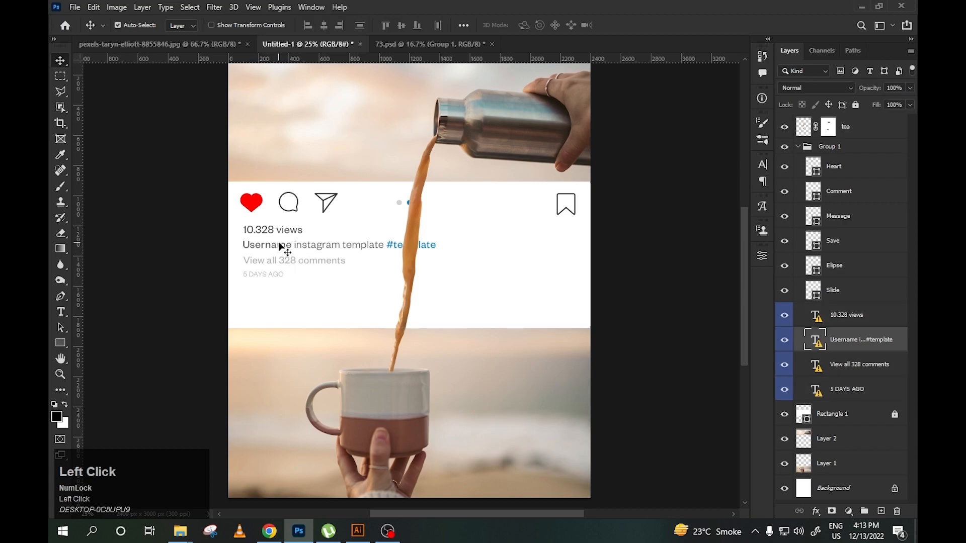
pyautogui.click(594, 262)
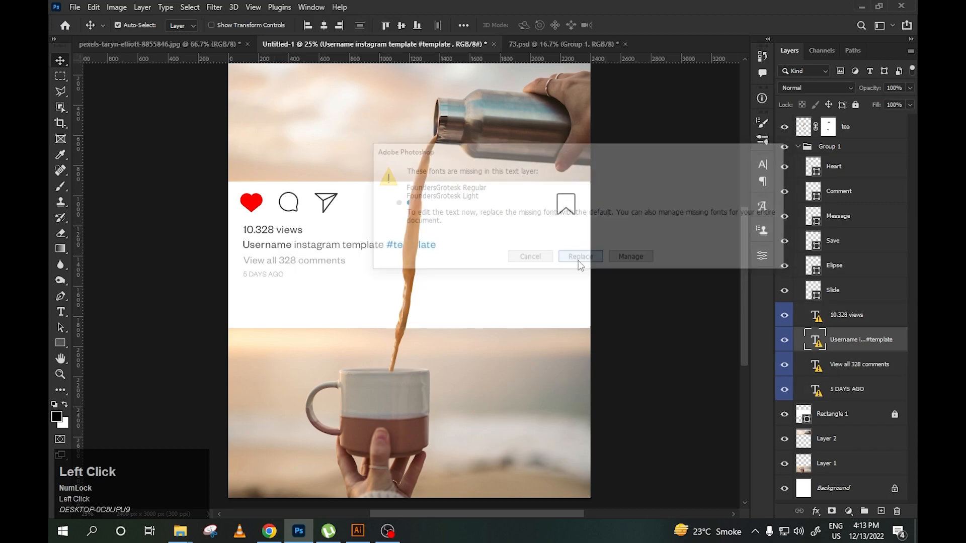
pyautogui.moveTo(293, 245); pyautogui.dragTo(232, 249)
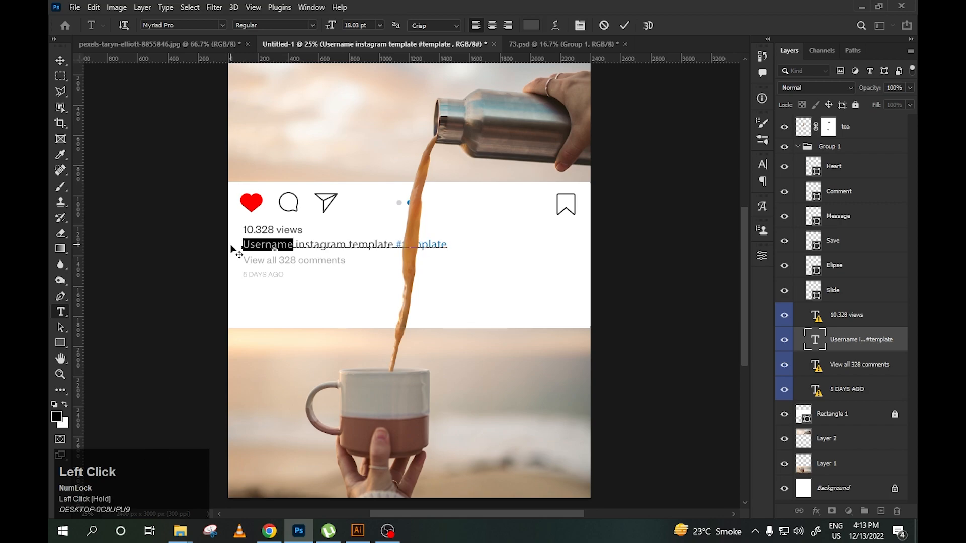
pyautogui.write('az-s')
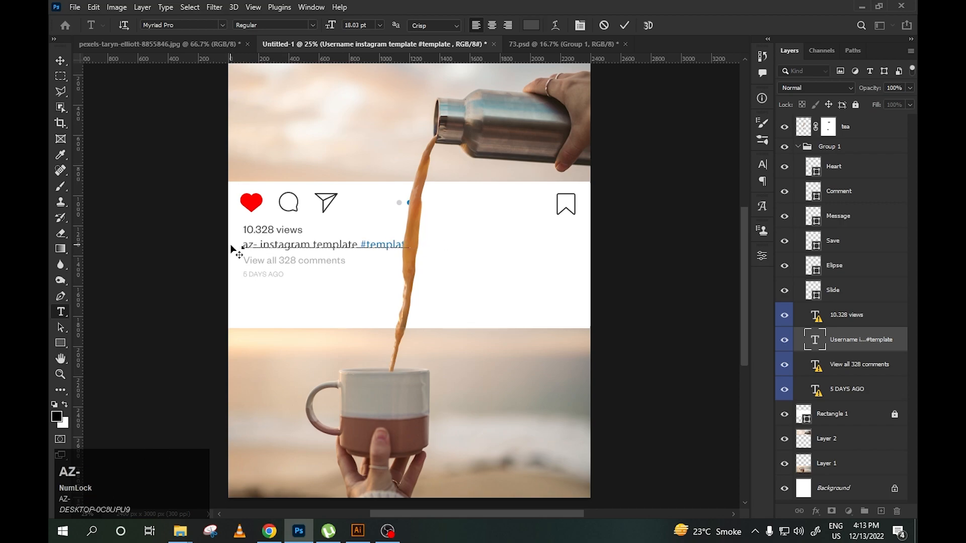
pyautogui.write('tyluz')
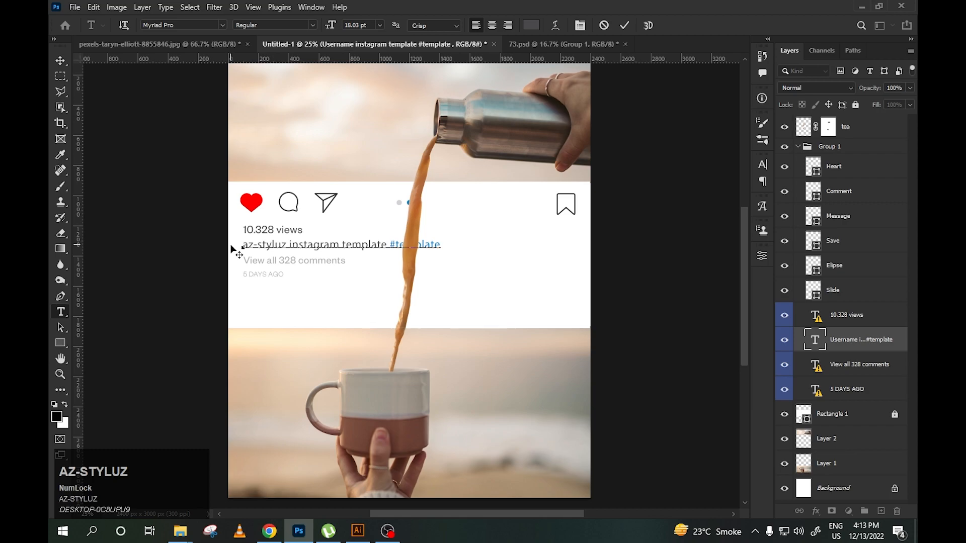
pyautogui.press('Left')
pyautogui.press('Left')
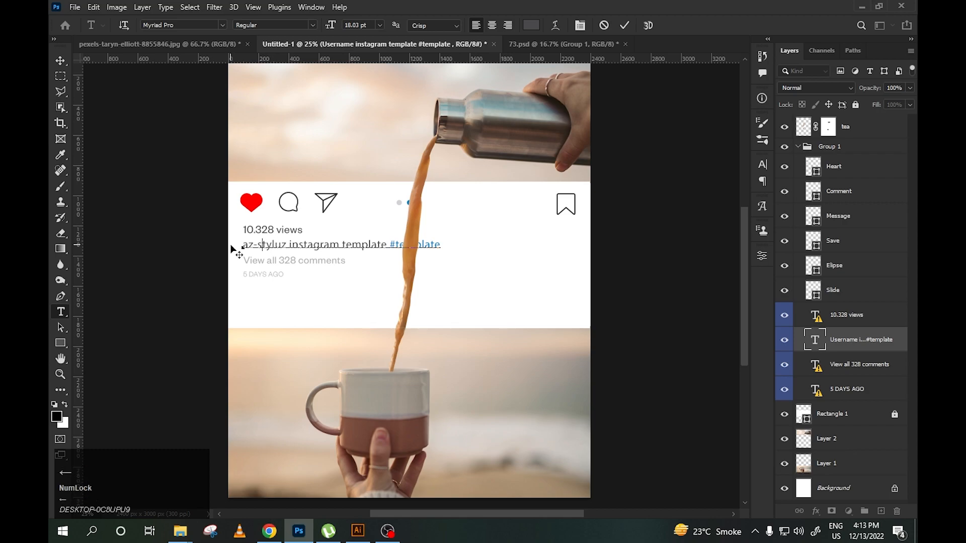
pyautogui.press('BackSpace')
pyautogui.write('_')
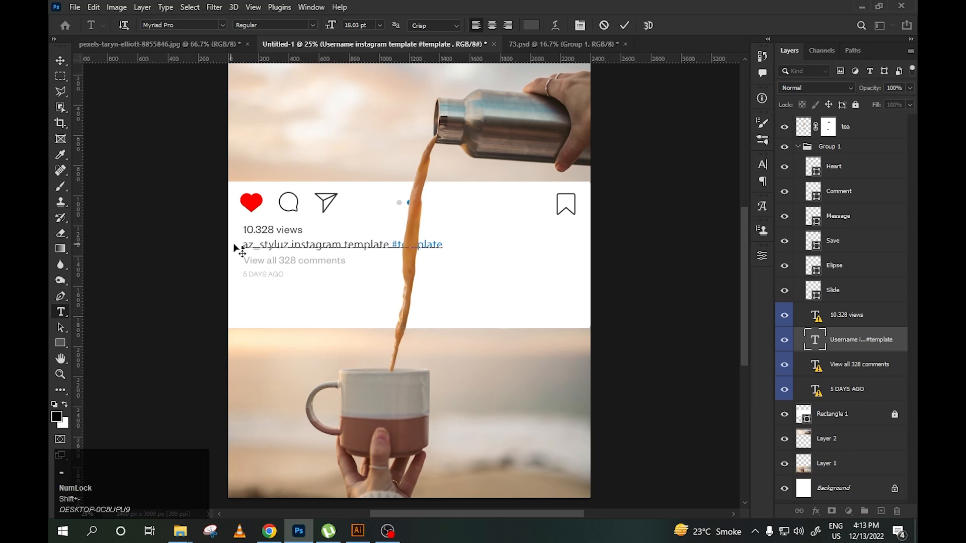
# - Set az_styluz in the caption to Bold and nudge the caption line slightly left
pyautogui.moveTo(242, 245); pyautogui.dragTo(280, 246)
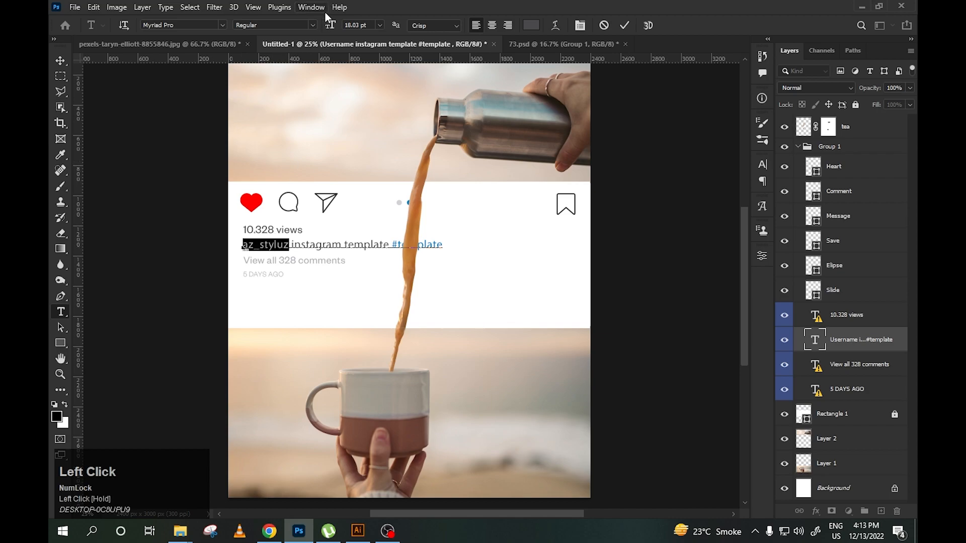
pyautogui.click(312, 25)
pyautogui.click(286, 62)
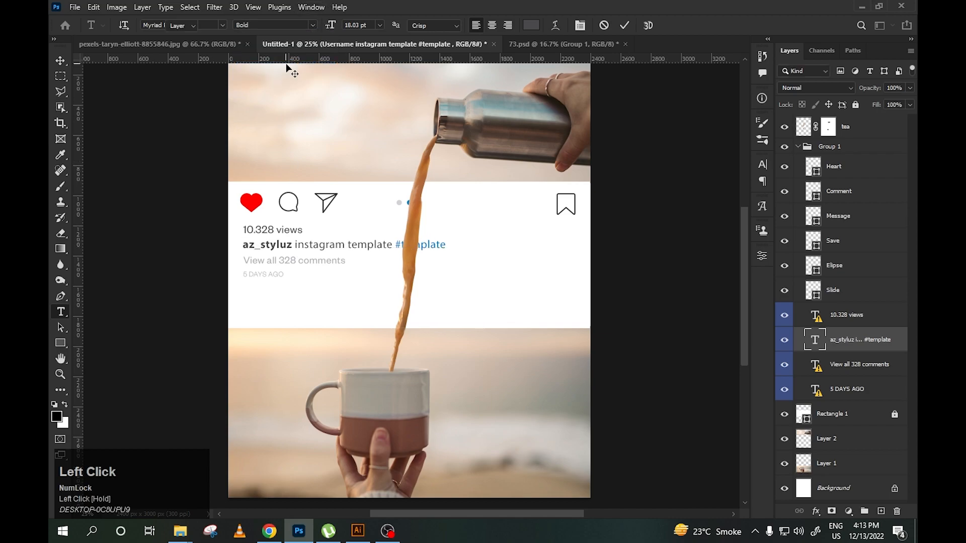
pyautogui.press('Left')
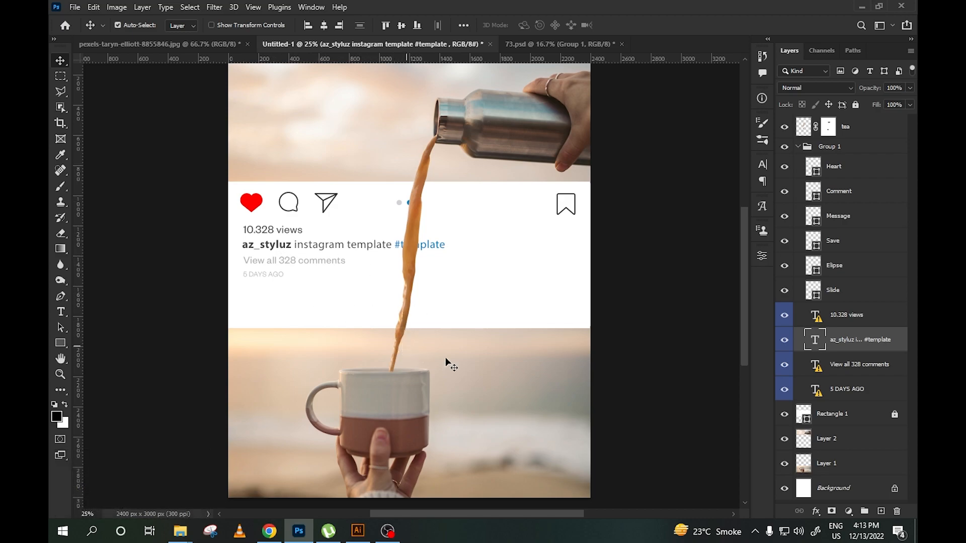
# - Group the avatar, username lines and options dots above the placeholder in 73.psd, and copy the group into Untitled-1
pyautogui.scroll(-1, 329, 335)
pyautogui.scroll(2, 322, 338)
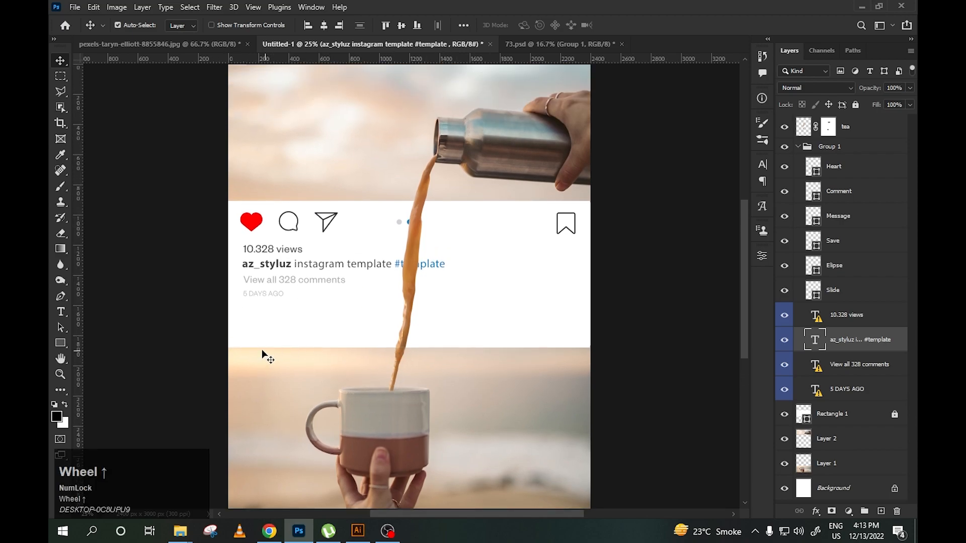
pyautogui.click(574, 44)
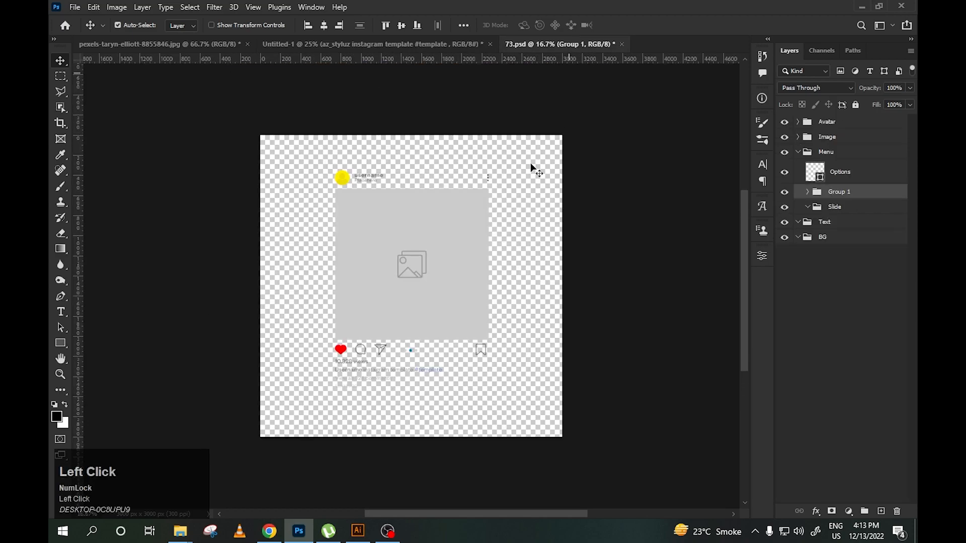
pyautogui.moveTo(316, 171); pyautogui.dragTo(497, 184)
pyautogui.hotkey('ctrl', 'g')
pyautogui.moveTo(862, 141); pyautogui.dragTo(410, 229)
# - Position the copied profile header group below the caption text near the white band's lower edge, with its avatar under the heart icon
pyautogui.hotkey('ctrl', 't')
pyautogui.click(599, 250)
pyautogui.moveTo(286, 219); pyautogui.dragTo(310, 325)
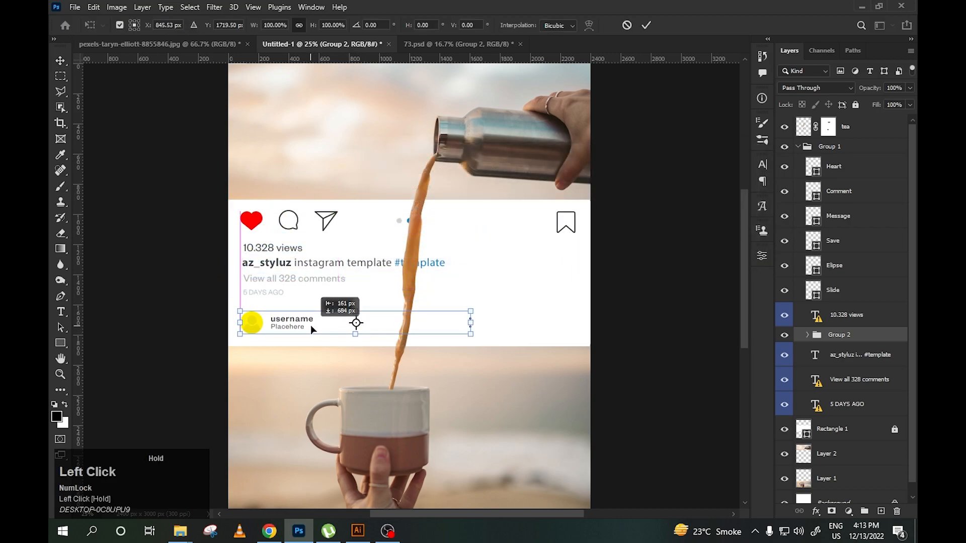
pyautogui.press('Return')
pyautogui.press('Down')
pyautogui.press('Down')
pyautogui.press('Down')
pyautogui.press('Up')
pyautogui.press('Up')
pyautogui.press('Up')
pyautogui.press('Up')
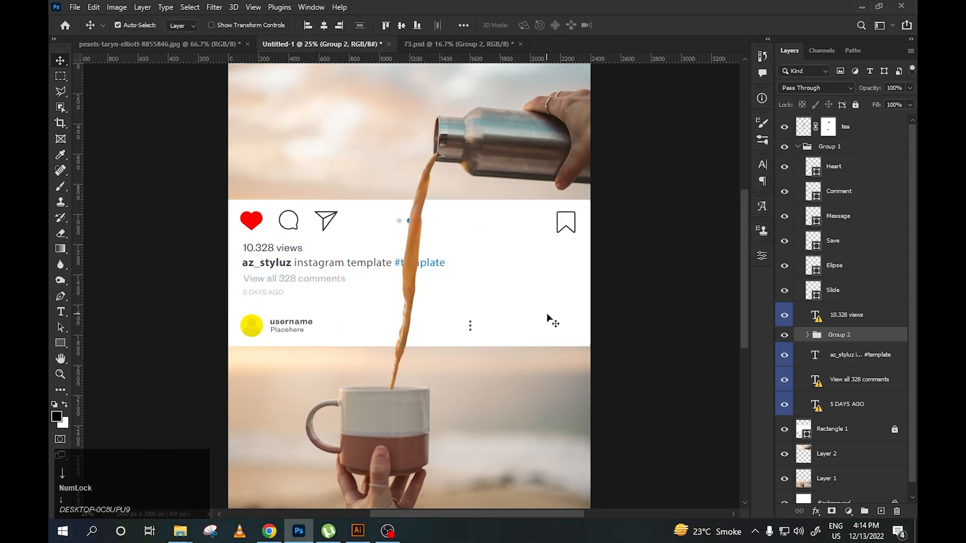
pyautogui.press('Down')
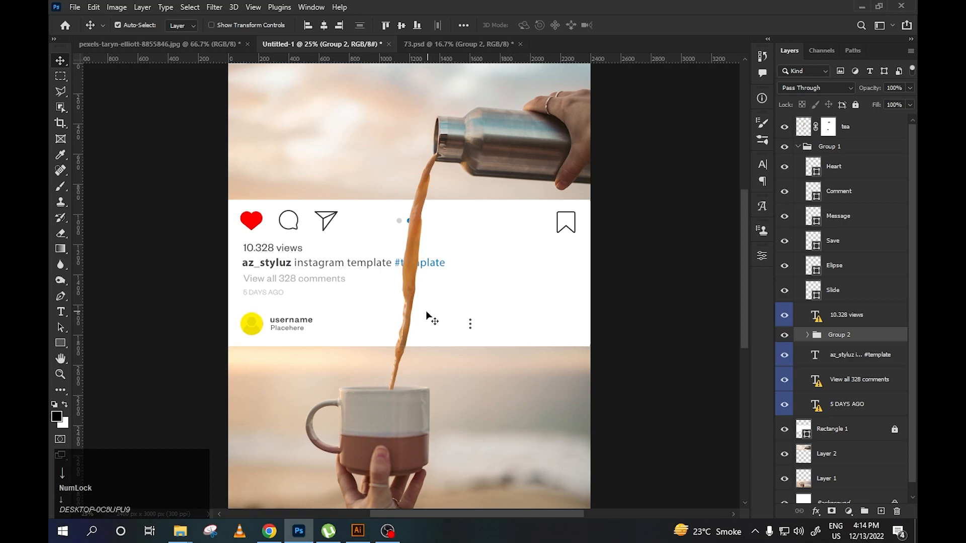
# - Enlarge the profile header group slightly from its centre and nudge it down within the white band
pyautogui.hotkey('ctrl', 't')
pyautogui.click(597, 250)
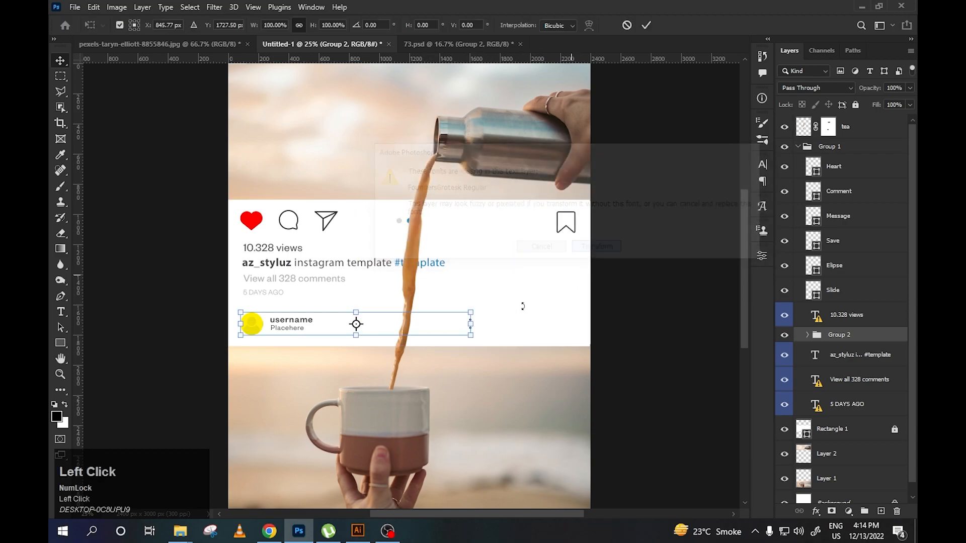
pyautogui.moveTo(474, 311); pyautogui.dragTo(476, 309)
pyautogui.press('Return')
pyautogui.press('Down')
pyautogui.press('Down')
pyautogui.press('Down')
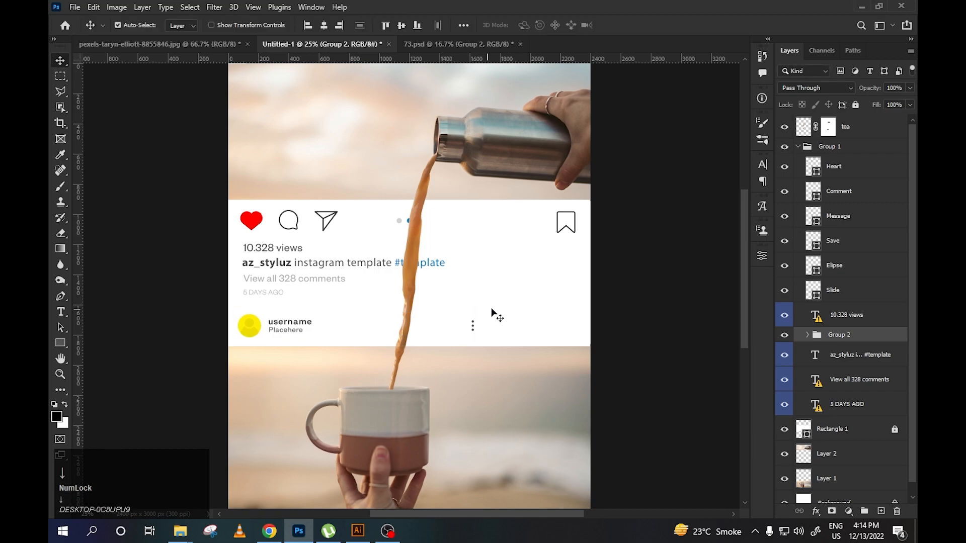
# - Nudge the profile header group up slightly and shift its three-dot options icon right, under the bookmark icon
pyautogui.press('Up')
pyautogui.press('Up')
pyautogui.click(497, 307)
pyautogui.click(473, 322)
pyautogui.press('Right')
pyautogui.press('Right')
pyautogui.hotkey('ctrl', '-')
pyautogui.hotkey('ctrl', '-')
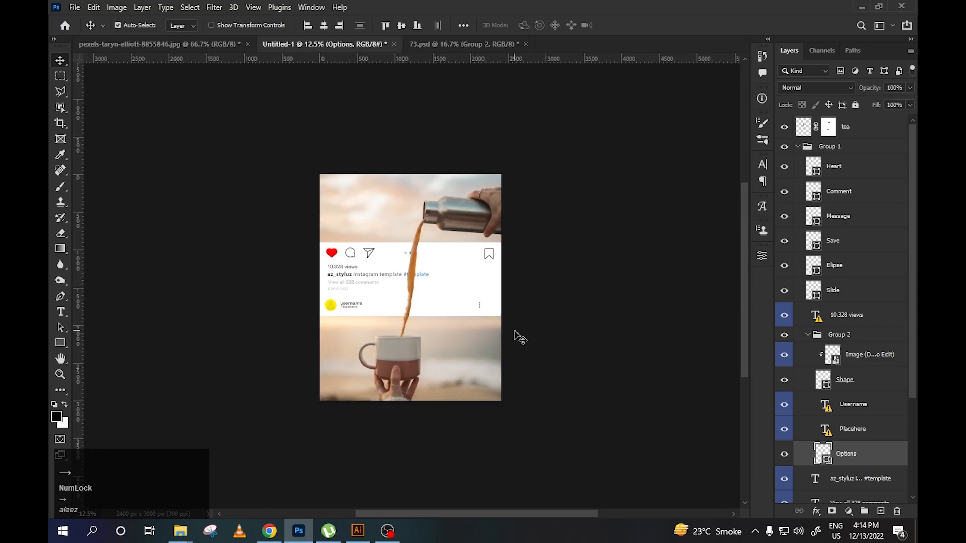
pyautogui.hotkey('ctrl', '+')
pyautogui.hotkey('ctrl', '+')
pyautogui.hotkey('ctrl', '+')
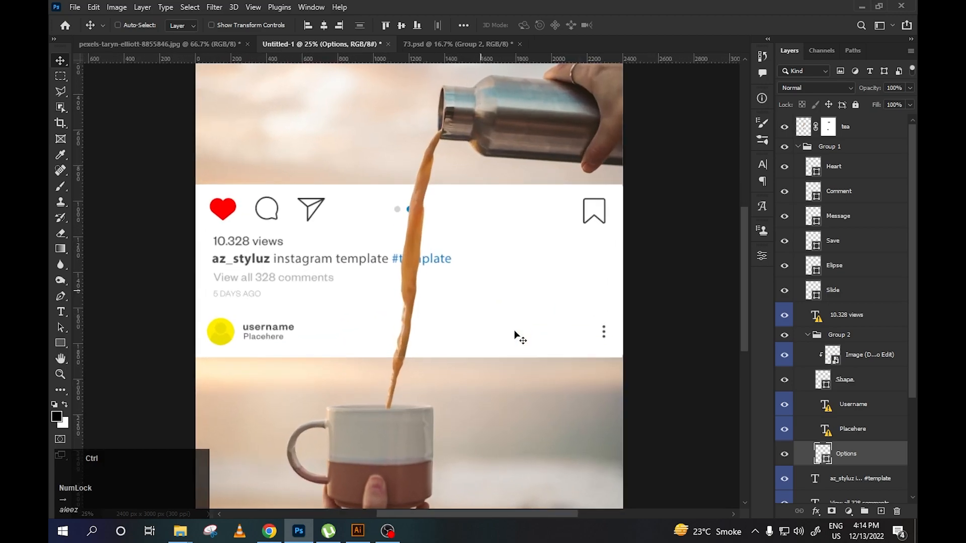
# - Replace the username line's missing font with the default and change its text to az_styluz
pyautogui.click(283, 339)
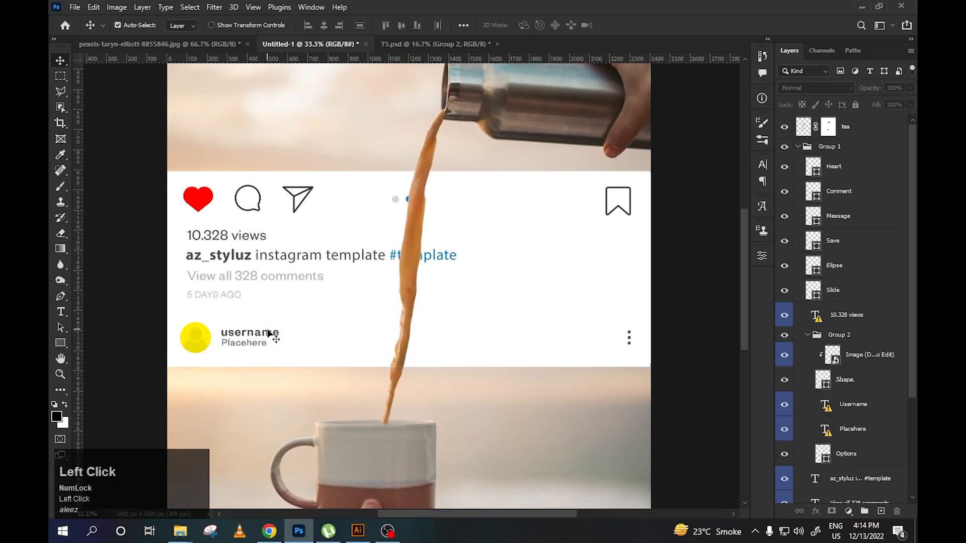
pyautogui.hotkey('shift', 'a')
pyautogui.press('s')
pyautogui.press('t')
pyautogui.press('y')
pyautogui.press('l')
pyautogui.press('u')
pyautogui.press('z')
pyautogui.press('v')
pyautogui.doubleClick(270, 333)
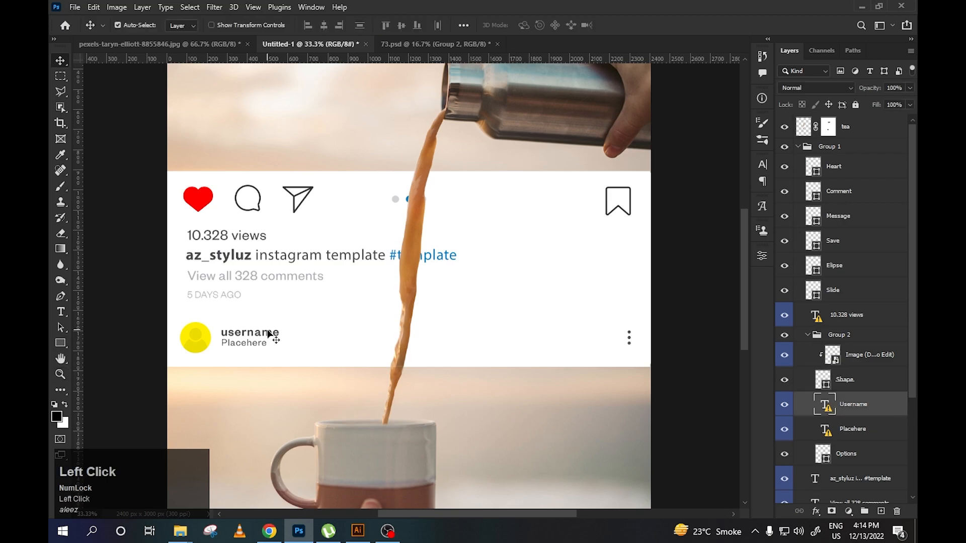
pyautogui.click(570, 248)
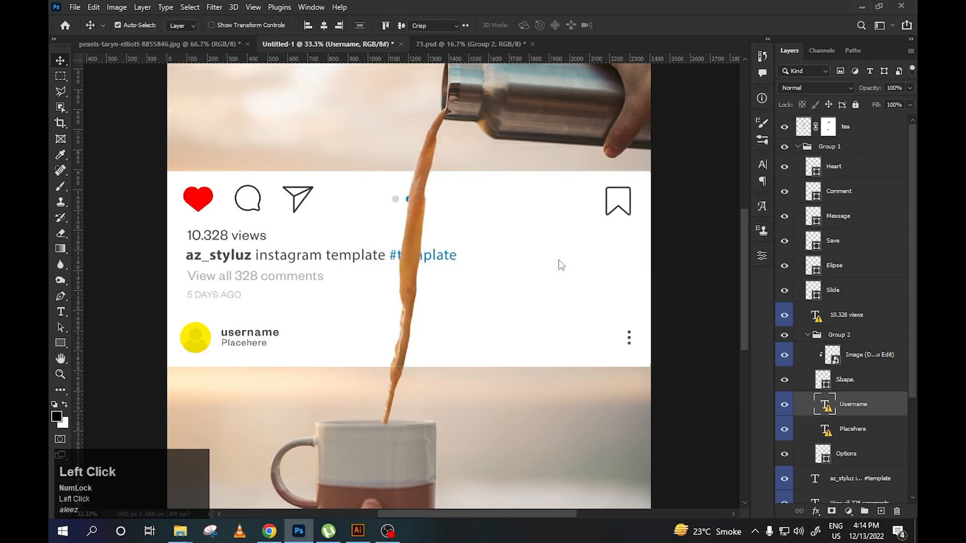
pyautogui.hotkey('ctrl', 'a')
pyautogui.write('az_')
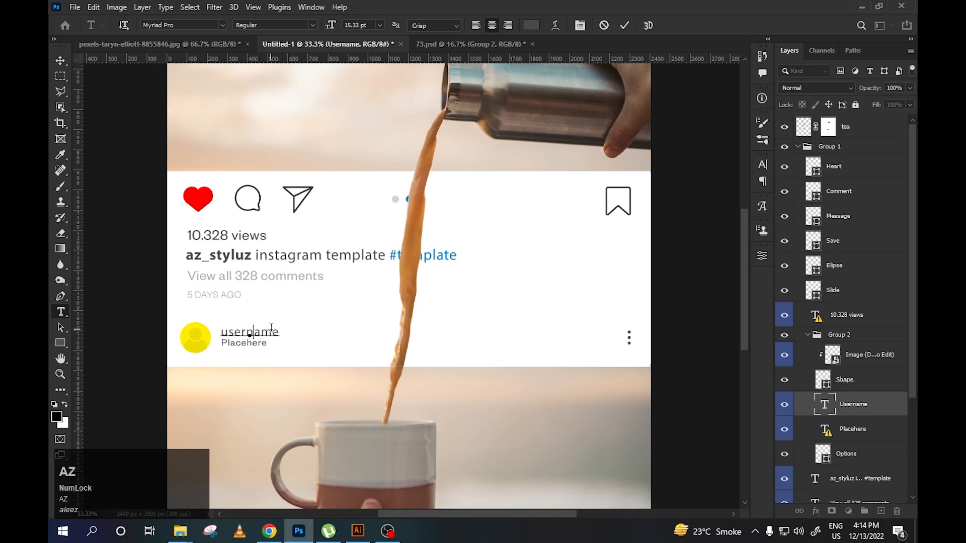
pyautogui.write('styluz')
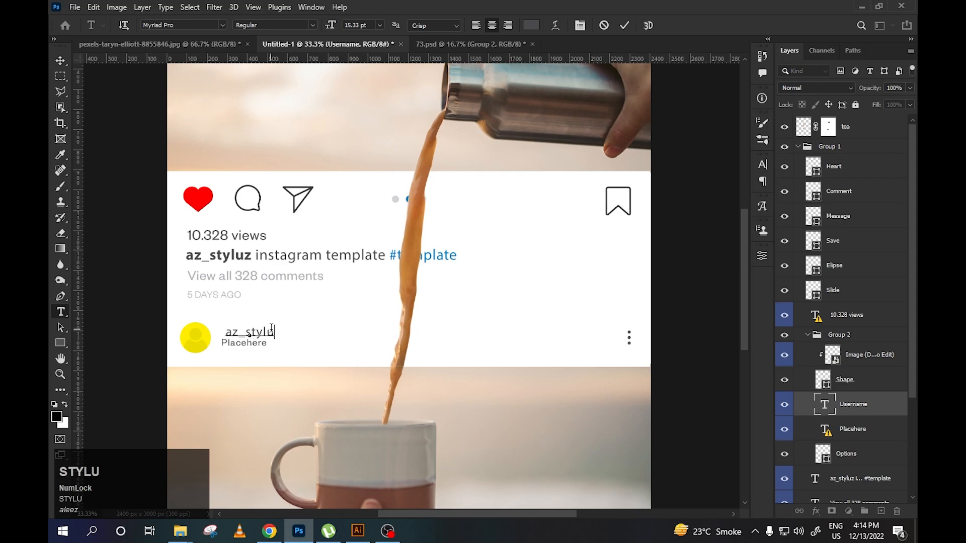
# - Set the az_styluz name beside the avatar to Bold
pyautogui.moveTo(277, 335); pyautogui.dragTo(226, 338)
pyautogui.click(312, 25)
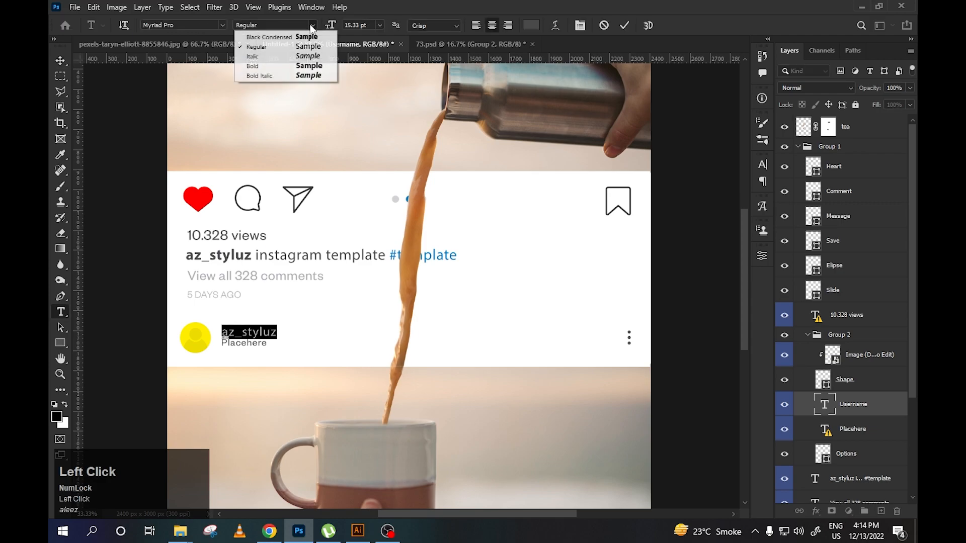
pyautogui.click(266, 64)
pyautogui.press('v')
# - Nudge the Placehere line down slightly, replace its missing font with the default, and change its text to Somewhere on Earth
pyautogui.click(243, 343)
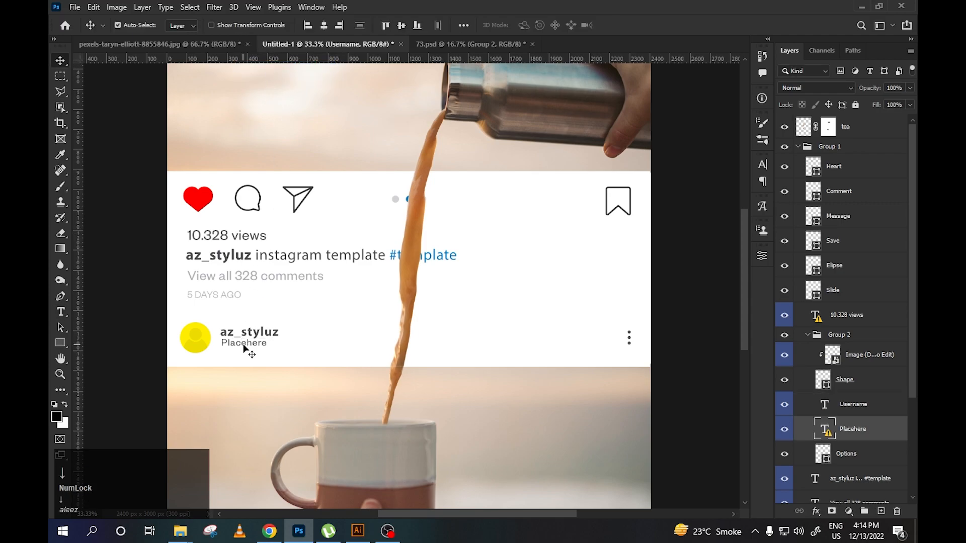
pyautogui.press('Down')
pyautogui.press('Down')
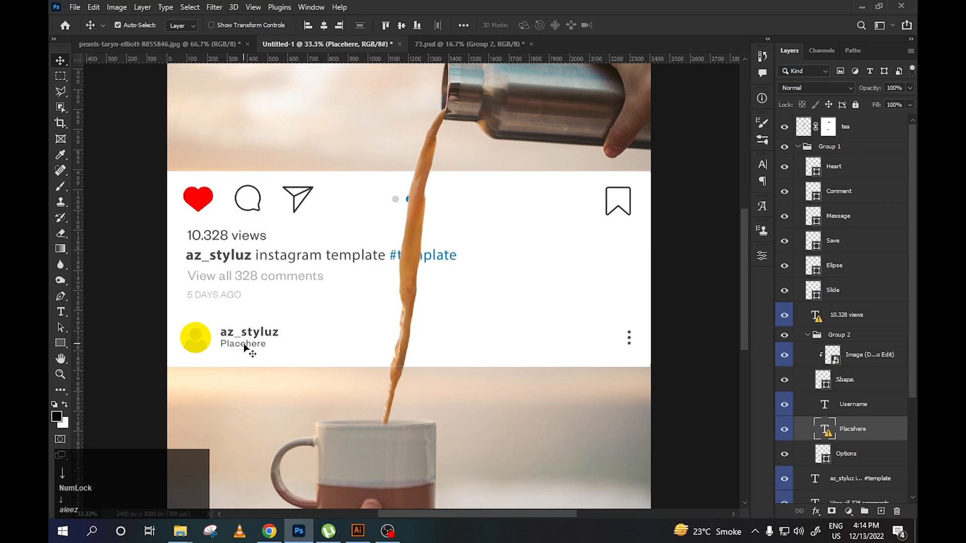
pyautogui.doubleClick(244, 343)
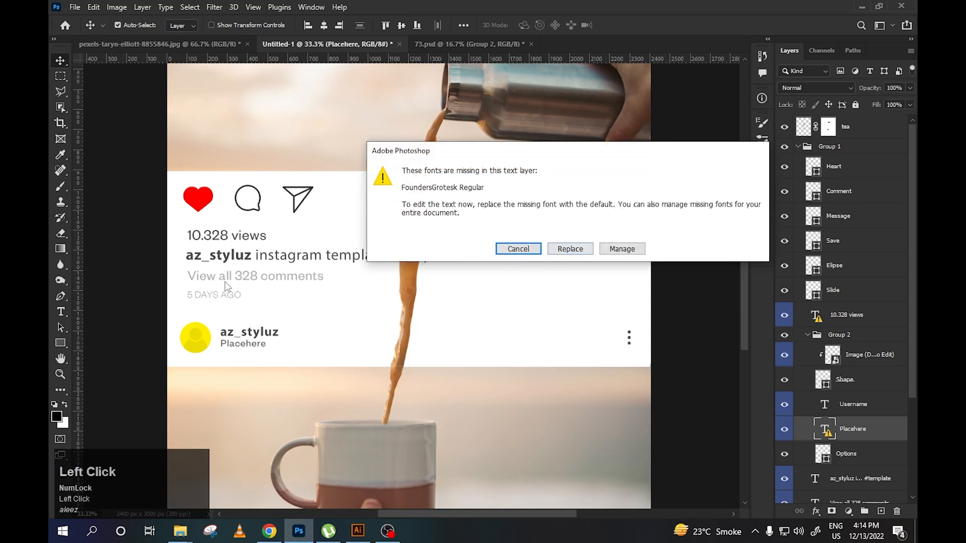
pyautogui.click(571, 249)
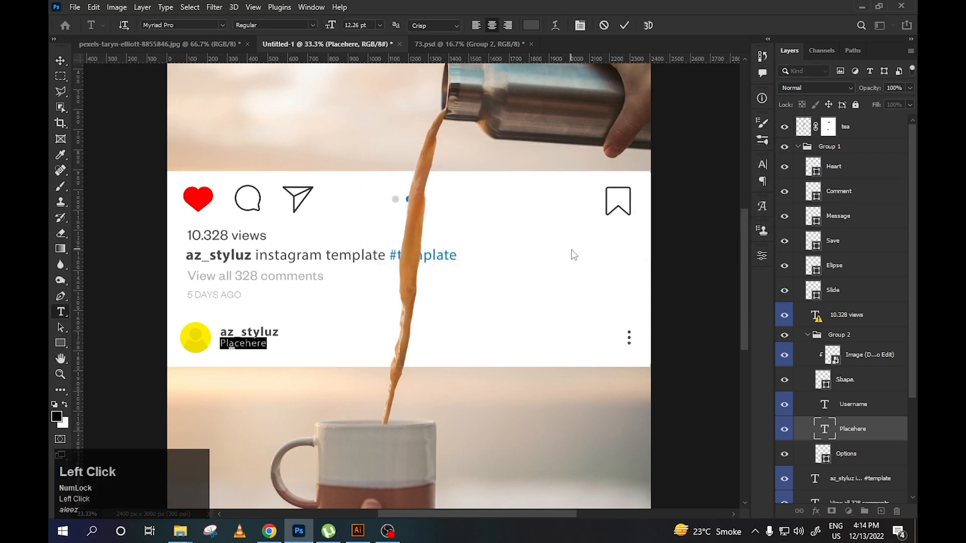
pyautogui.write('Somew')
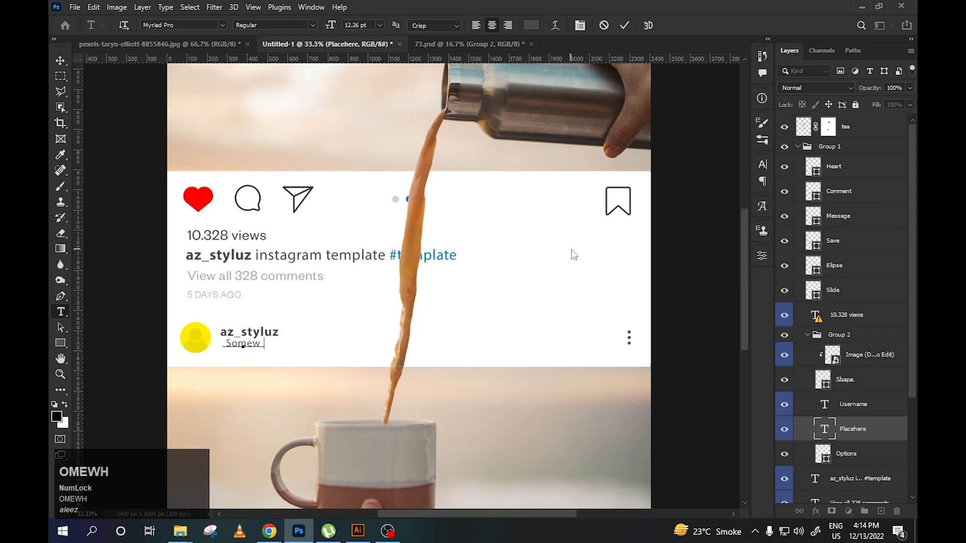
pyautogui.write('here on Earth')
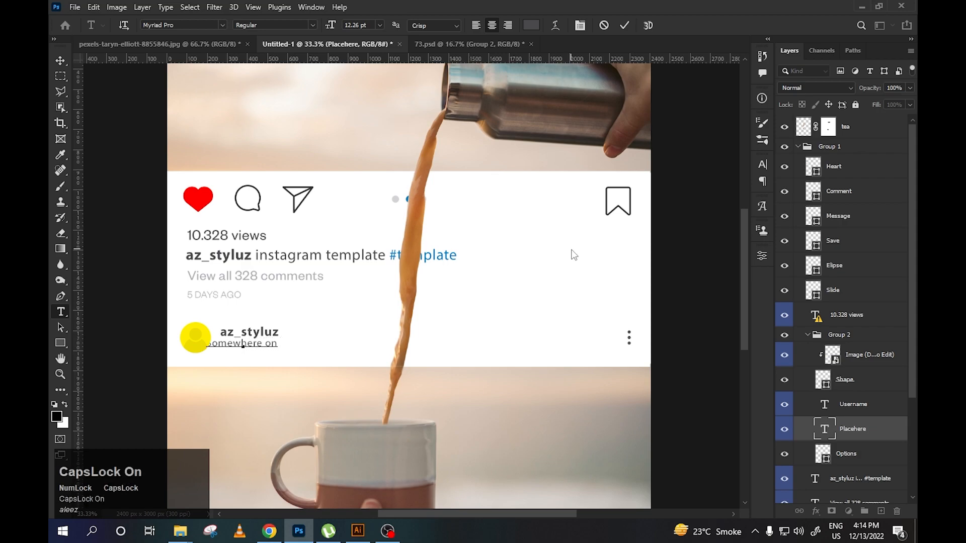
pyautogui.hotkey('ctrl', 'Return')
# - Nudge the Somewhere on Earth line right until its left edge lines up with the az_styluz name above
pyautogui.press('v')
pyautogui.press('Right')
pyautogui.press('Right')
pyautogui.press('Right')
pyautogui.press('Right')
pyautogui.press('Right')
pyautogui.press('Right')
pyautogui.press('Right')
pyautogui.press('Right')
pyautogui.press('Right')
pyautogui.press('Right')
pyautogui.press('Right')
pyautogui.press('Right')
pyautogui.press('Right')
pyautogui.press('Right')
pyautogui.press('Right')
pyautogui.press('Right')
pyautogui.press('Right')
pyautogui.press('Right')
pyautogui.press('Right')
pyautogui.press('Right')
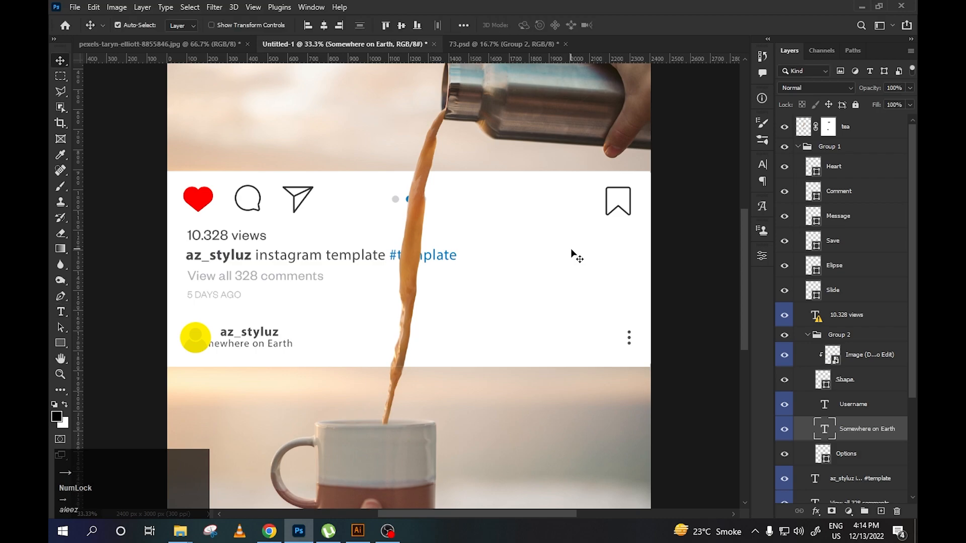
pyautogui.press('Right')
pyautogui.press('Right')
pyautogui.press('Right')
pyautogui.press('Right')
pyautogui.press('Right')
pyautogui.press('Right')
pyautogui.press('Right')
pyautogui.press('Right')
pyautogui.press('Right')
pyautogui.press('Right')
pyautogui.press('Right')
pyautogui.press('Right')
pyautogui.press('Right')
pyautogui.press('Right')
pyautogui.press('Right')
pyautogui.press('Right')
pyautogui.press('Right')
pyautogui.press('Right')
pyautogui.press('Right')
pyautogui.press('Right')
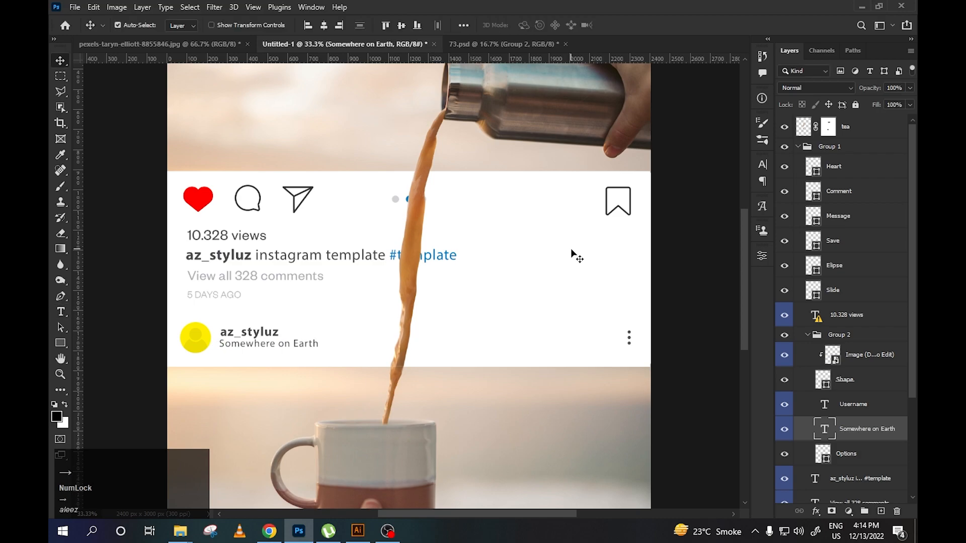
pyautogui.click(206, 341)
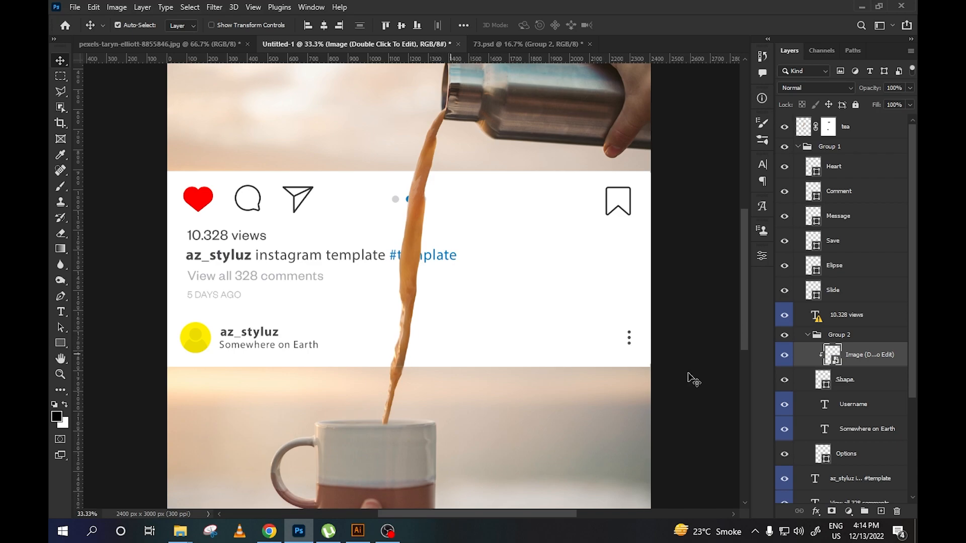
pyautogui.doubleClick(835, 363)
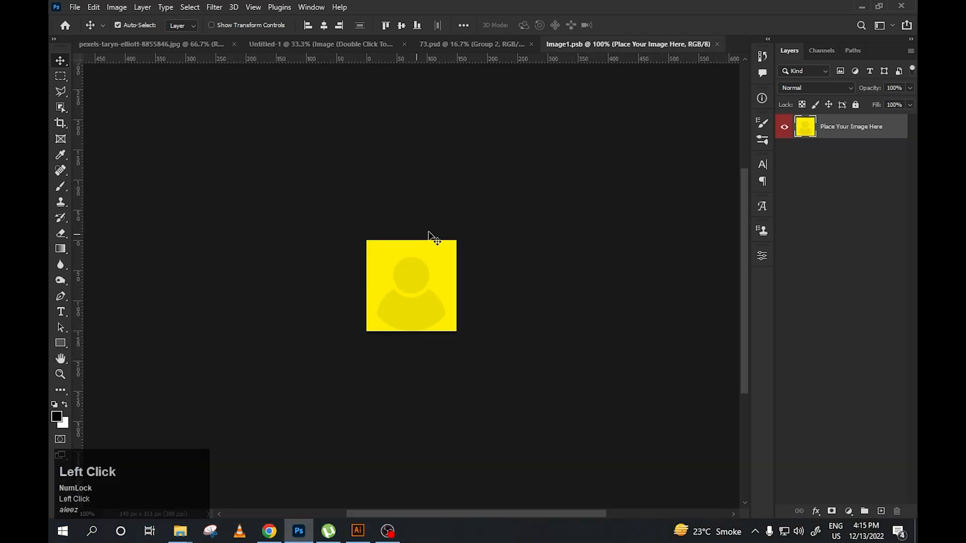
pyautogui.hotkey('ctrl', 'w')
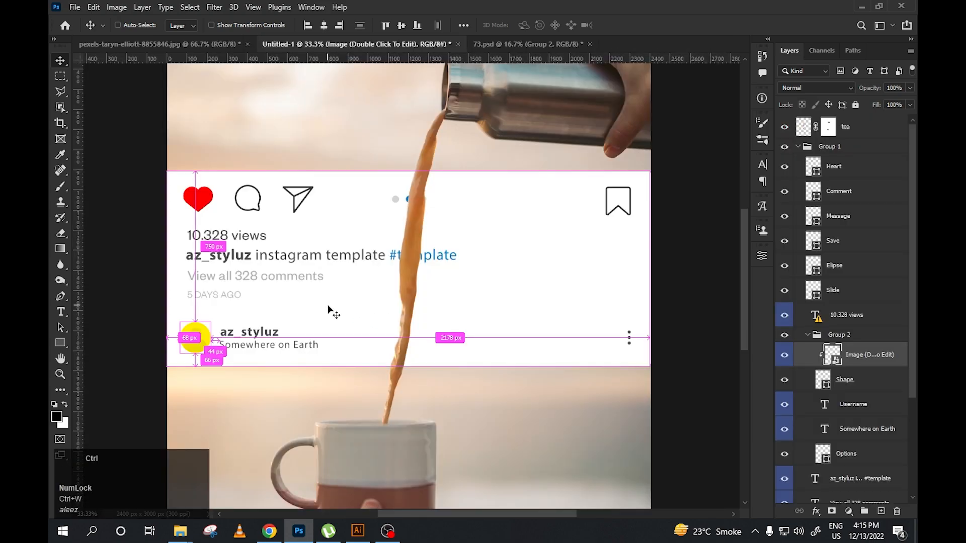
# - Open dp c.png, copy the whole picture, and paste it directly above the avatar image layer in Untitled-1
pyautogui.hotkey('ctrl', 'o')
pyautogui.doubleClick(353, 103)
pyautogui.hotkey('ctrl', 'a')
pyautogui.hotkey('ctrl', 'c')
pyautogui.click(528, 44)
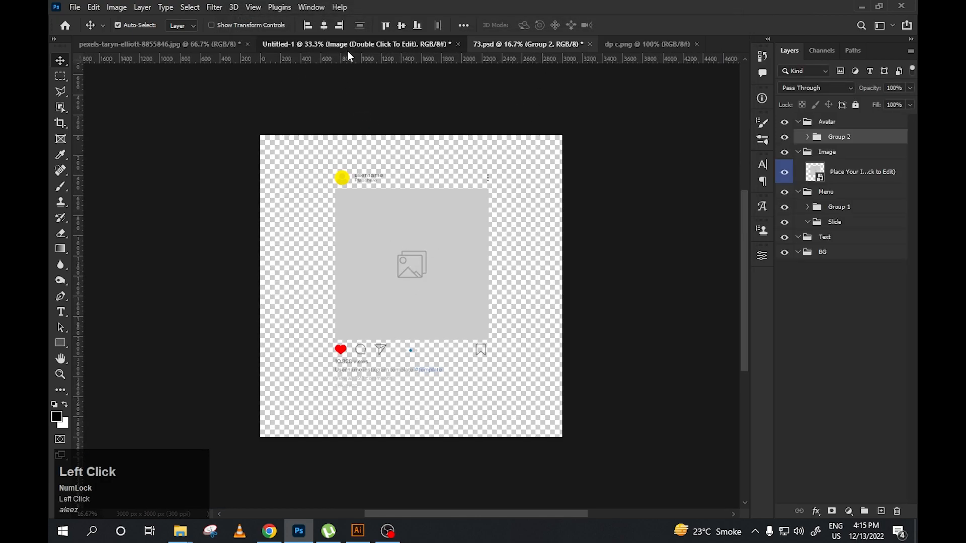
pyautogui.click(349, 50)
pyautogui.hotkey('ctrl', 'v')
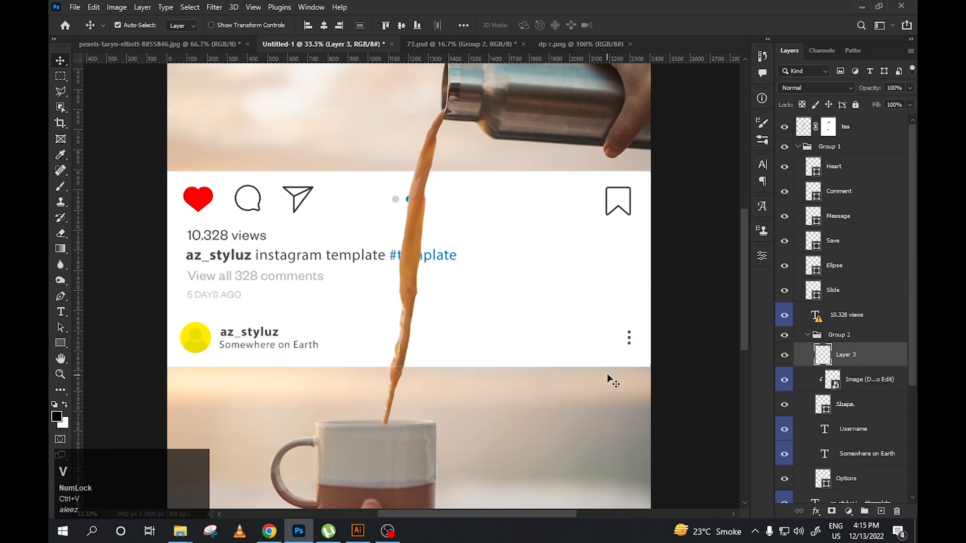
# - Scale and move the pasted portrait to cover the yellow avatar, and clip it to the round avatar shape
pyautogui.hotkey('ctrl', 't')
pyautogui.moveTo(418, 295); pyautogui.dragTo(214, 356)
pyautogui.click(438, 404)
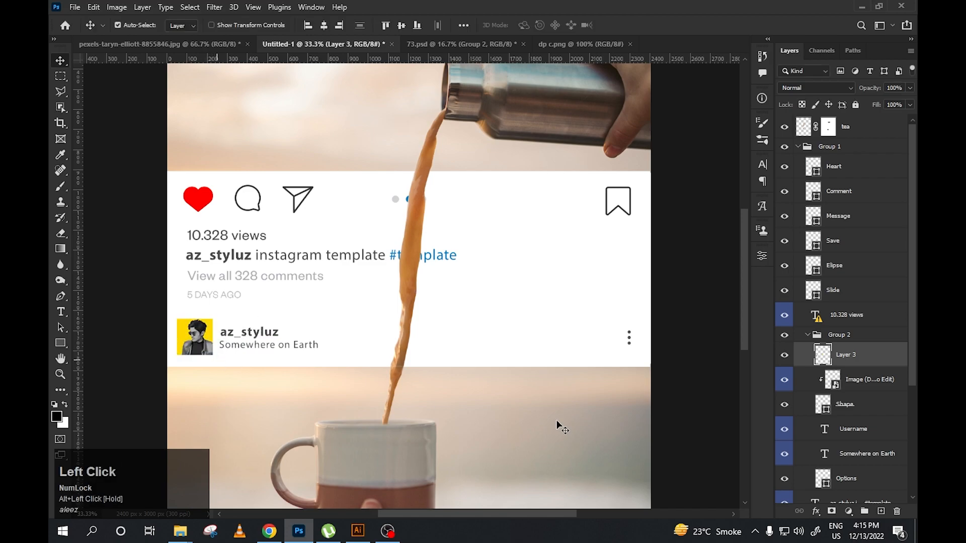
pyautogui.keyDown('alt'); pyautogui.click(832, 367); pyautogui.keyUp('alt')
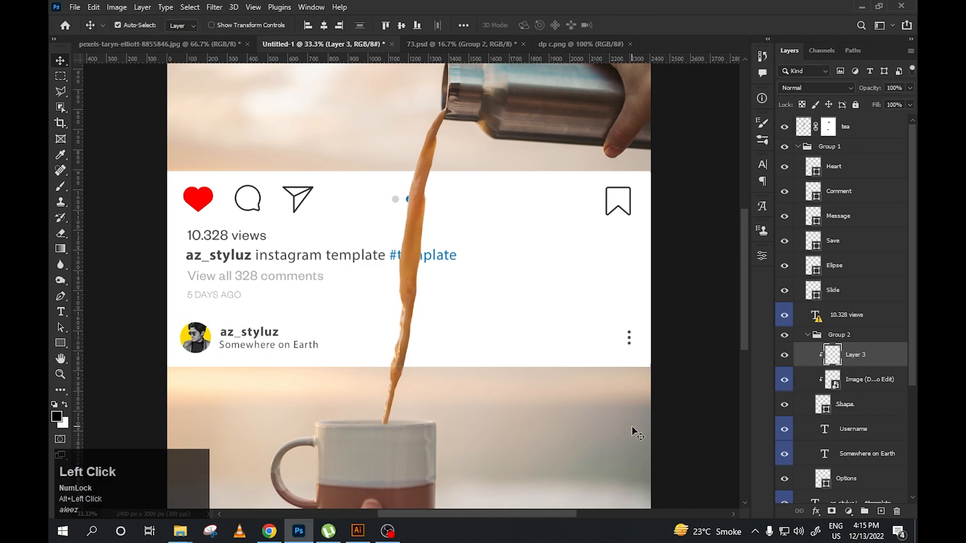
# - Duplicate the tea layer and move the copy below Group 1, directly above Rectangle 1
pyautogui.hotkey('ctrl', '-')
pyautogui.hotkey('ctrl', '-')
pyautogui.hotkey('ctrl', '-')
pyautogui.hotkey('ctrl', '+')
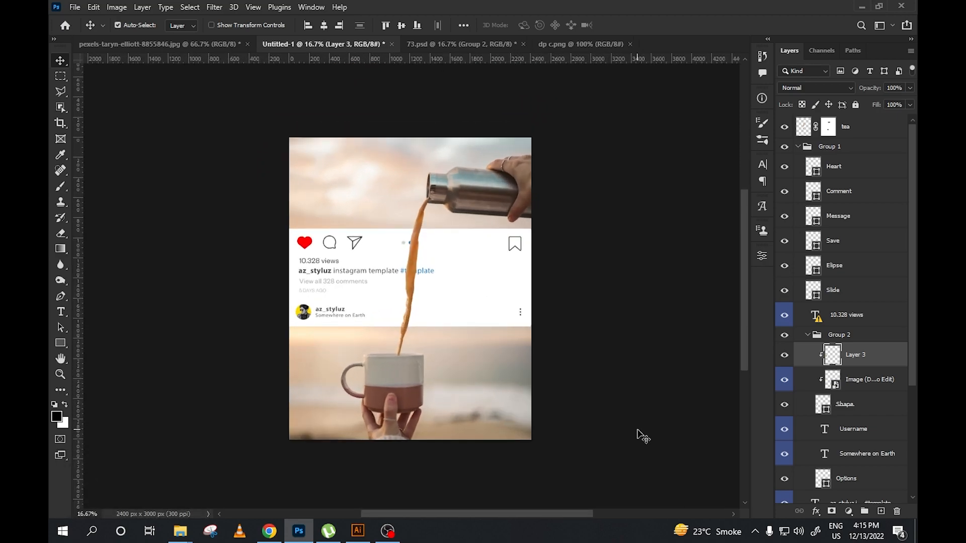
pyautogui.hotkey('ctrl', '+')
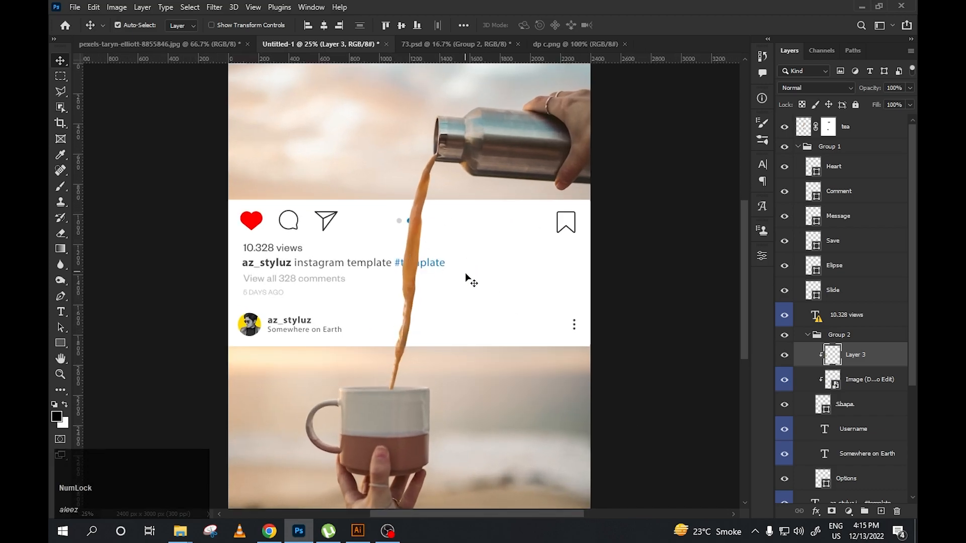
pyautogui.click(407, 282)
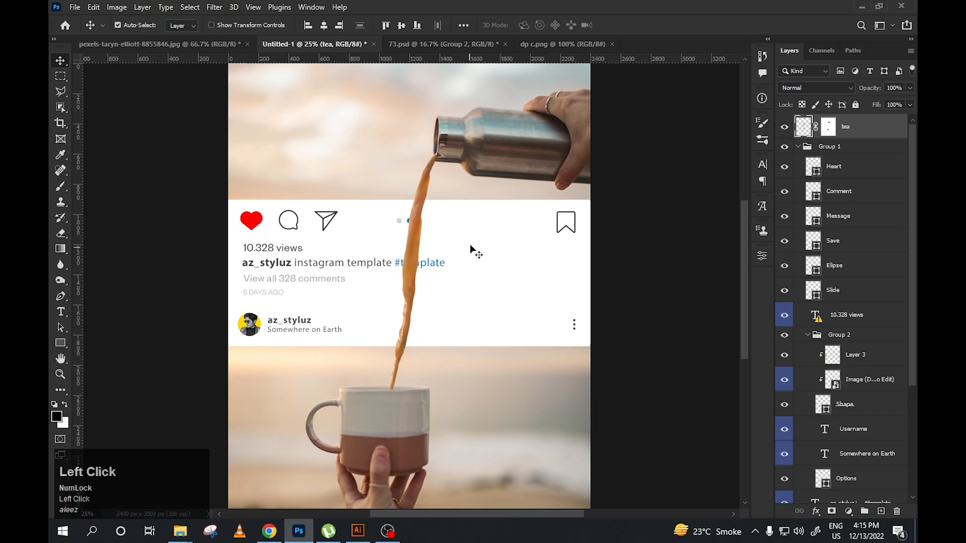
pyautogui.press('ctrl')
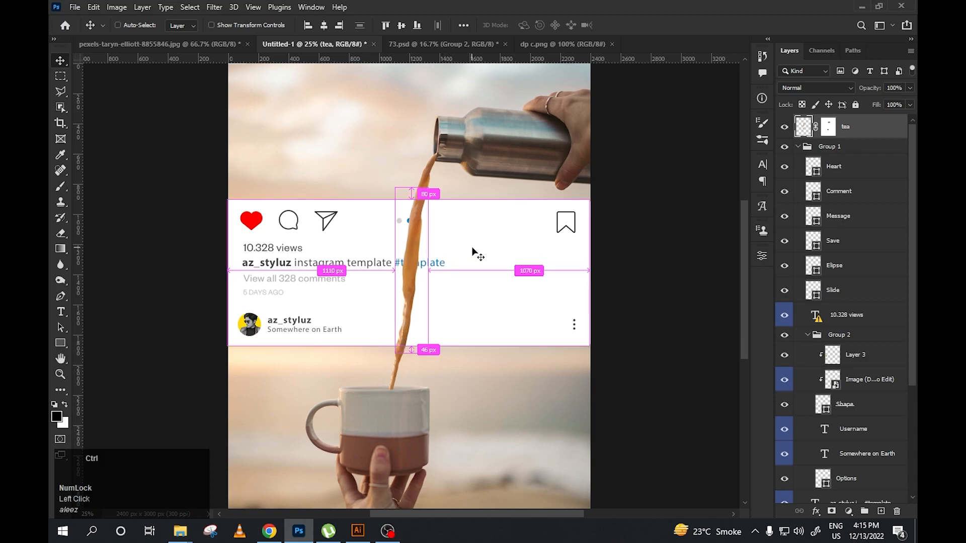
pyautogui.hotkey('ctrl', 'j')
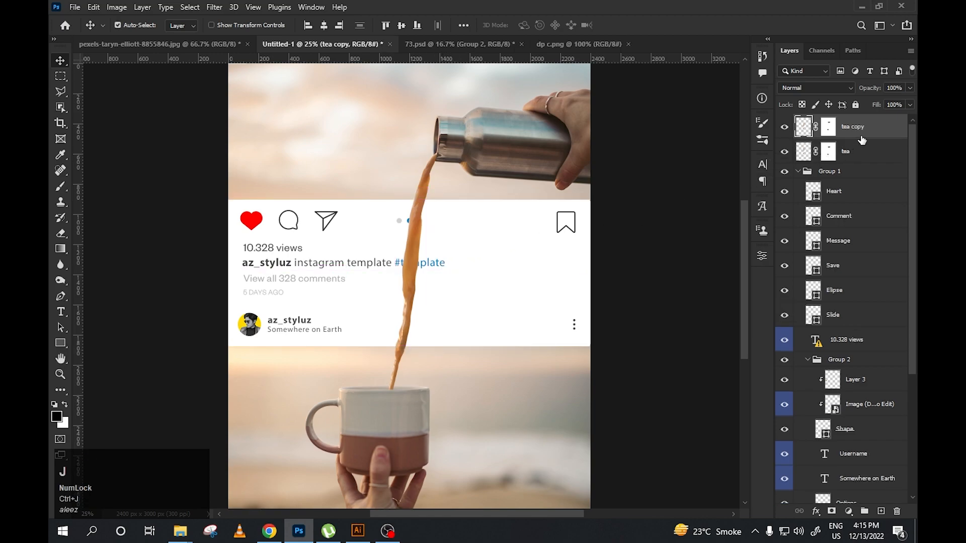
pyautogui.click(799, 172)
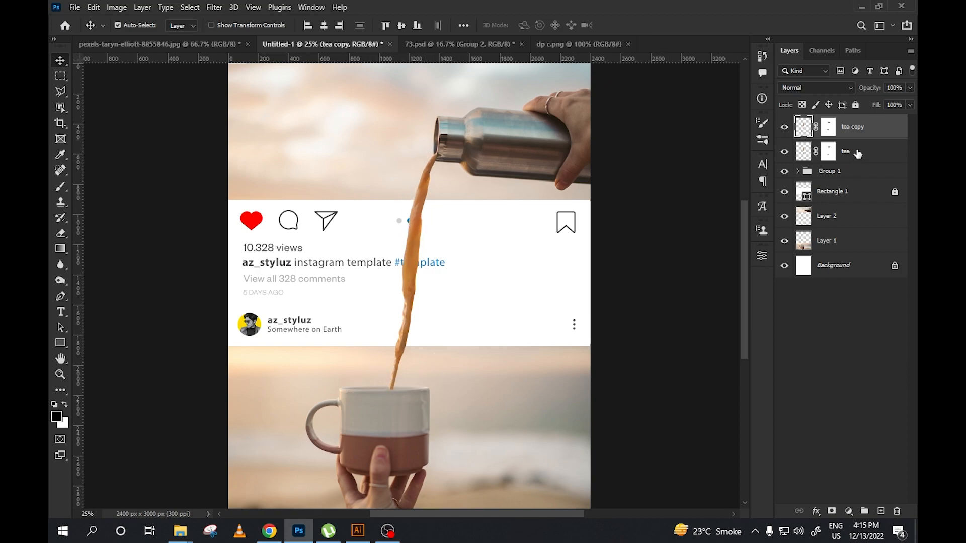
pyautogui.moveTo(874, 131); pyautogui.dragTo(854, 200)
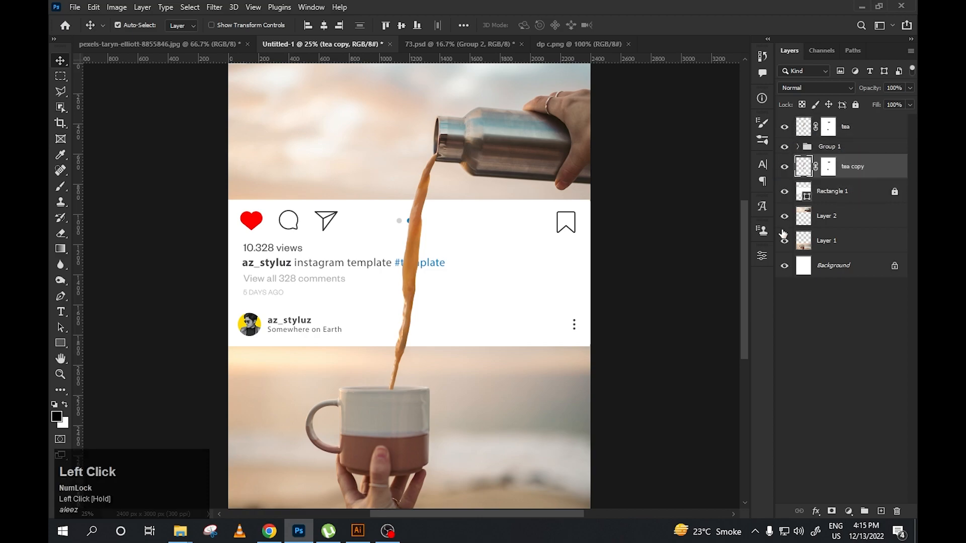
# - Offset the copied tea stream left of the original and clip it to Rectangle 1
pyautogui.hotkey('ctrl', 't')
pyautogui.moveTo(419, 306); pyautogui.dragTo(407, 306)
pyautogui.press('Return')
pyautogui.press('Down')
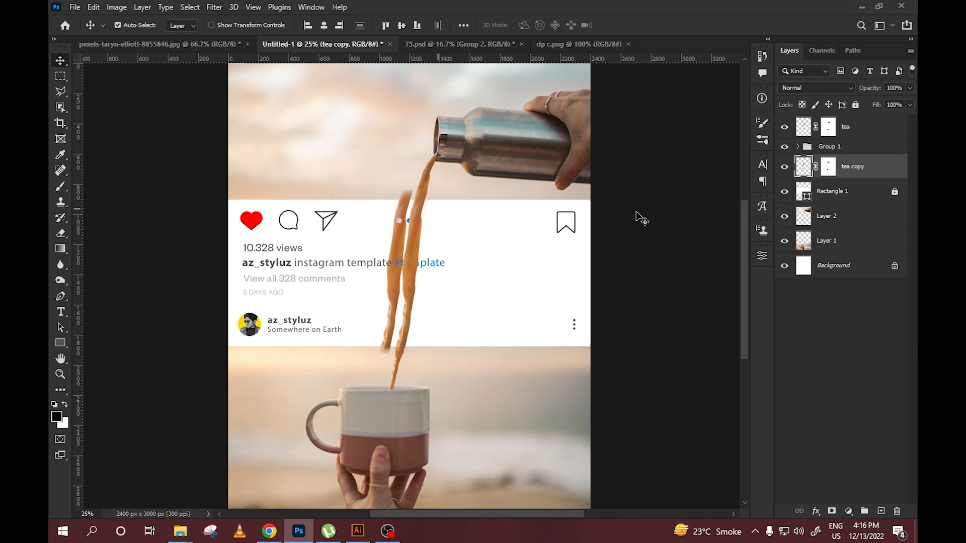
pyautogui.press('alt')
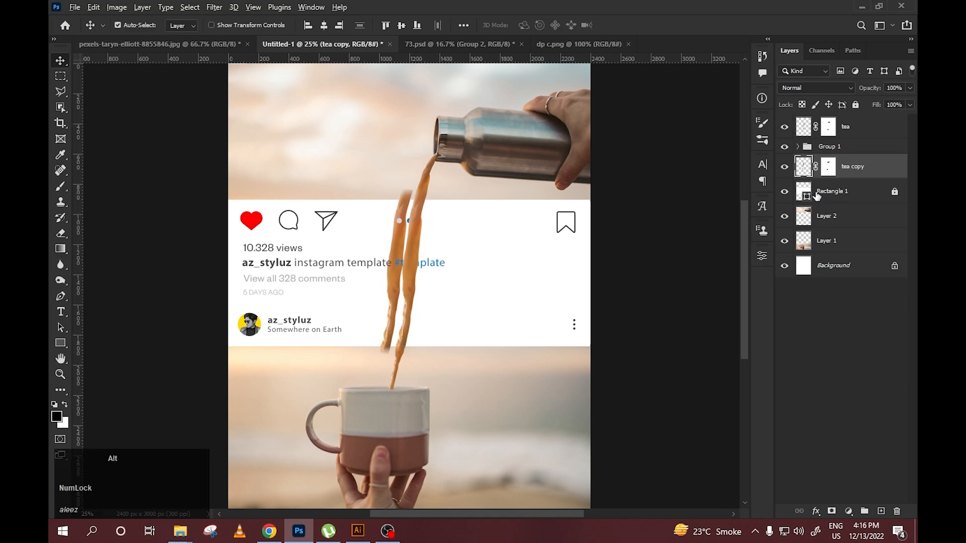
pyautogui.keyDown('alt'); pyautogui.click(846, 178); pyautogui.keyUp('alt')
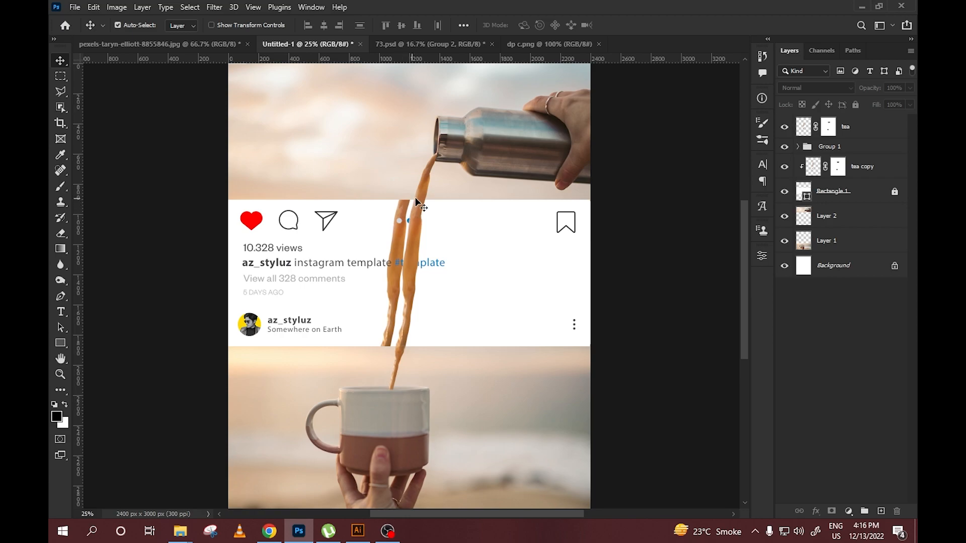
# - Nudge the clipped tea copy right until it sits partly behind the original stream
pyautogui.click(850, 172)
pyautogui.press('Right')
pyautogui.press('Right')
pyautogui.press('Right')
pyautogui.press('Right')
pyautogui.press('Right')
pyautogui.press('Right')
pyautogui.press('Right')
pyautogui.press('Right')
pyautogui.press('Right')
pyautogui.press('Right')
pyautogui.press('Right')
pyautogui.press('Right')
pyautogui.press('Right')
pyautogui.press('Right')
pyautogui.press('Right')
pyautogui.press('Right')
pyautogui.press('Right')
pyautogui.press('Right')
pyautogui.press('Right')
pyautogui.press('Right')
pyautogui.press('Right')
pyautogui.press('Right')
pyautogui.press('Right')
pyautogui.press('Right')
pyautogui.press('Right')
pyautogui.press('Right')
pyautogui.press('Right')
pyautogui.press('Right')
pyautogui.press('Right')
pyautogui.press('Right')
pyautogui.press('Right')
pyautogui.press('Right')
pyautogui.press('Right')
pyautogui.press('Right')
pyautogui.press('Right')
pyautogui.press('Right')
# - Turn the tea copy black using Hue/Saturation with Lightness -100, and lower the layer's opacity to 27%
pyautogui.hotkey('ctrl', 'u')
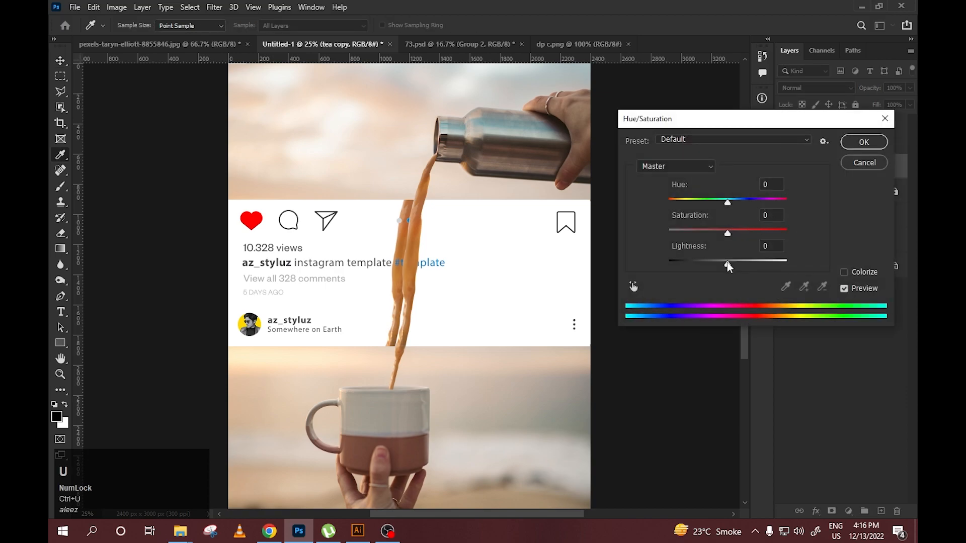
pyautogui.moveTo(728, 267); pyautogui.dragTo(669, 260)
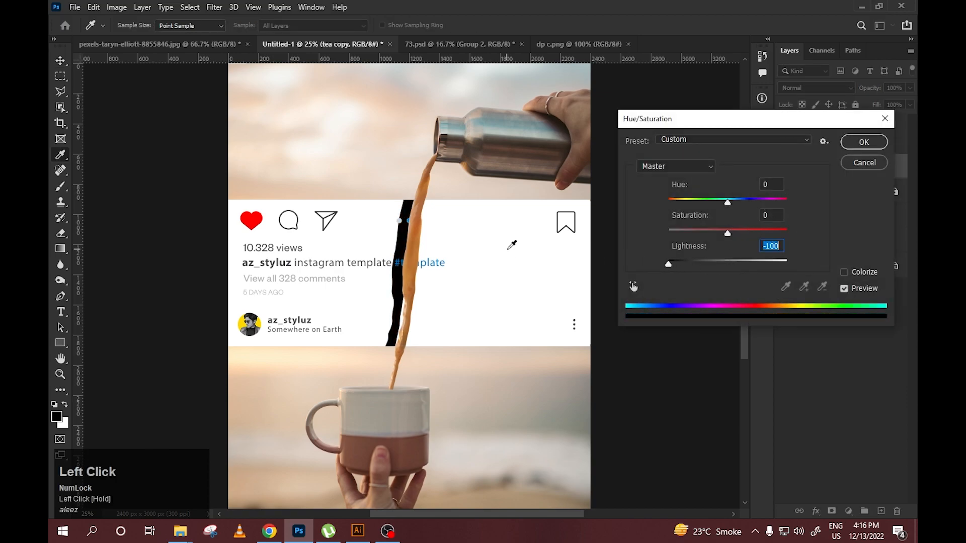
pyautogui.press('Return')
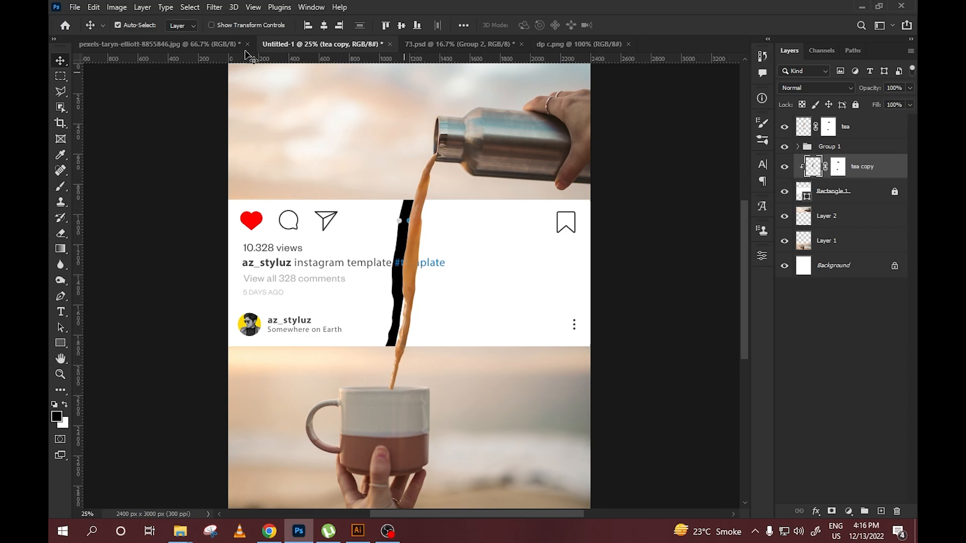
pyautogui.moveTo(873, 91)
pyautogui.mouseDown()
pyautogui.moveTo(850, 87)
pyautogui.moveTo(879, 92)
pyautogui.moveTo(860, 92)
pyautogui.mouseUp()
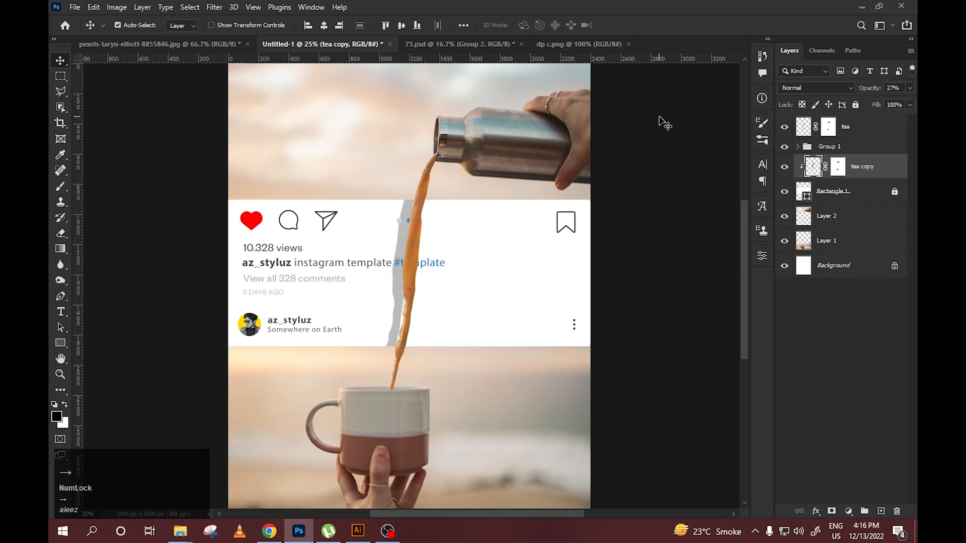
# - Soften the black tea copy with a Gaussian Blur of 11.1 pixels radius
pyautogui.click(218, 9)
pyautogui.moveTo(231, 162)
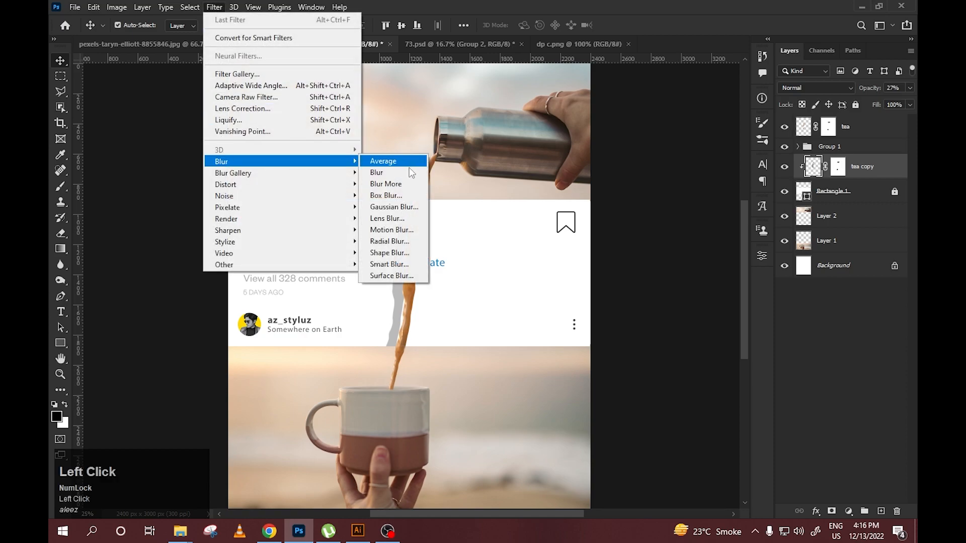
pyautogui.click(394, 206)
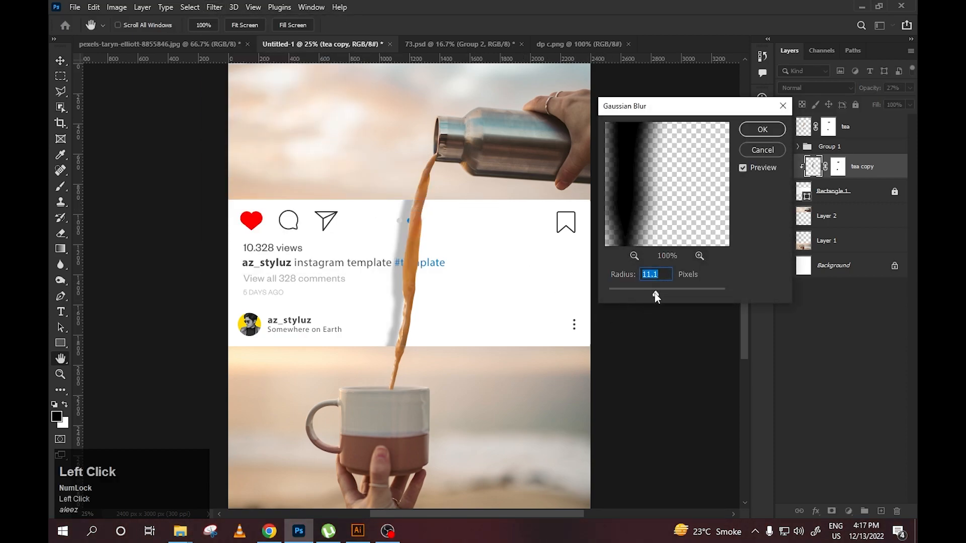
pyautogui.click(757, 132)
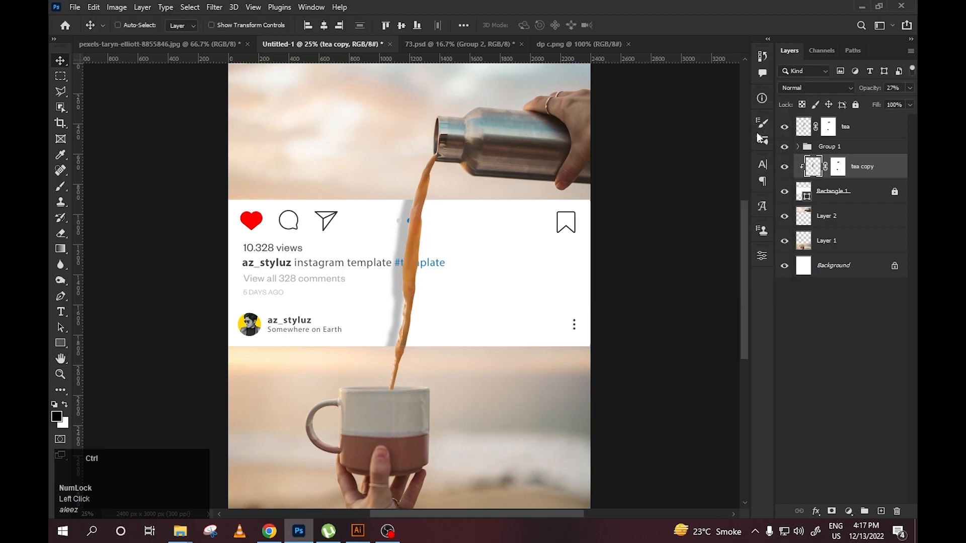
pyautogui.hotkey('ctrl', '-')
pyautogui.hotkey('ctrl', '+')
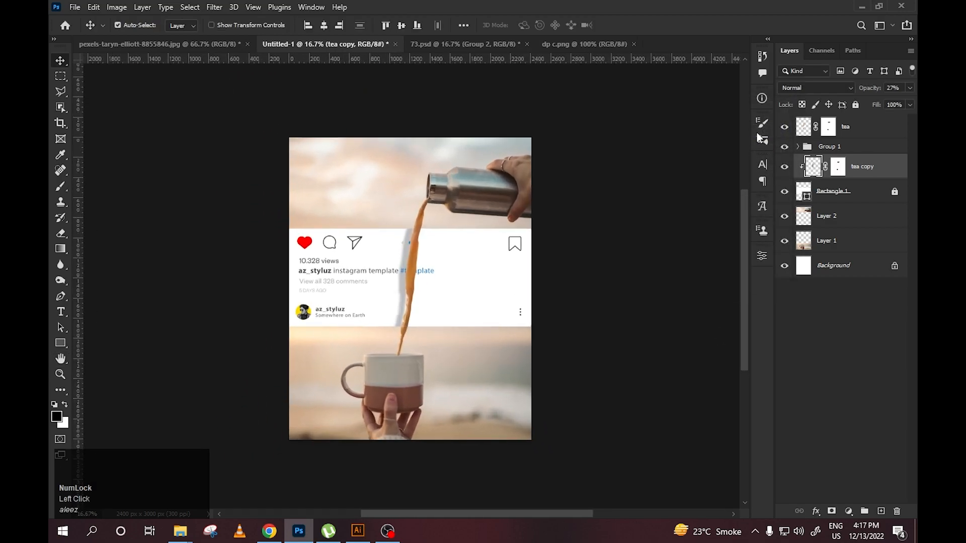